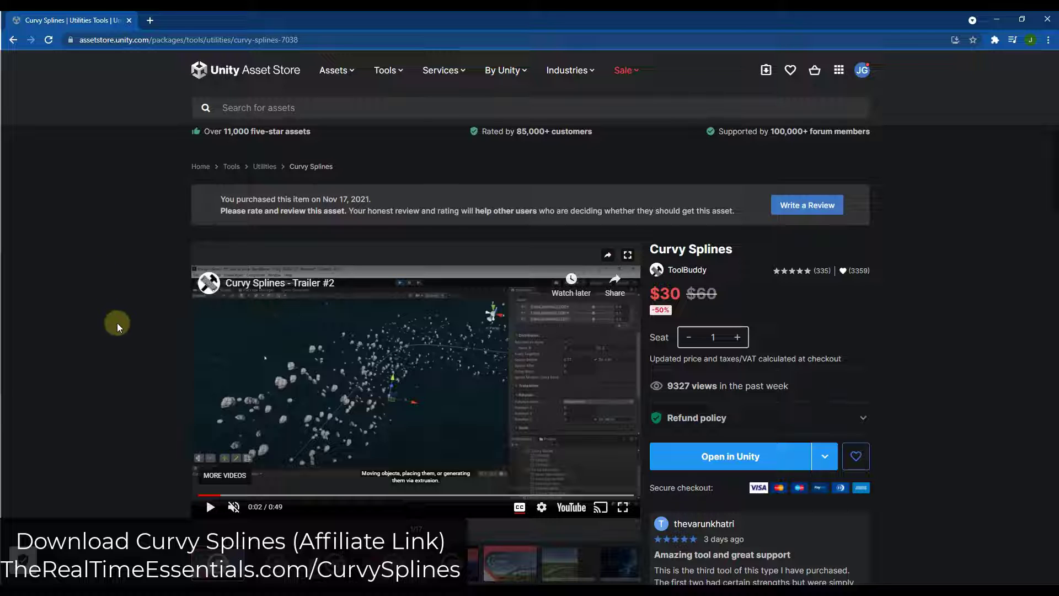
Play part of the Curvy Splines trailer on the asset page and pause it.
scroll(108, 323, down, 1)
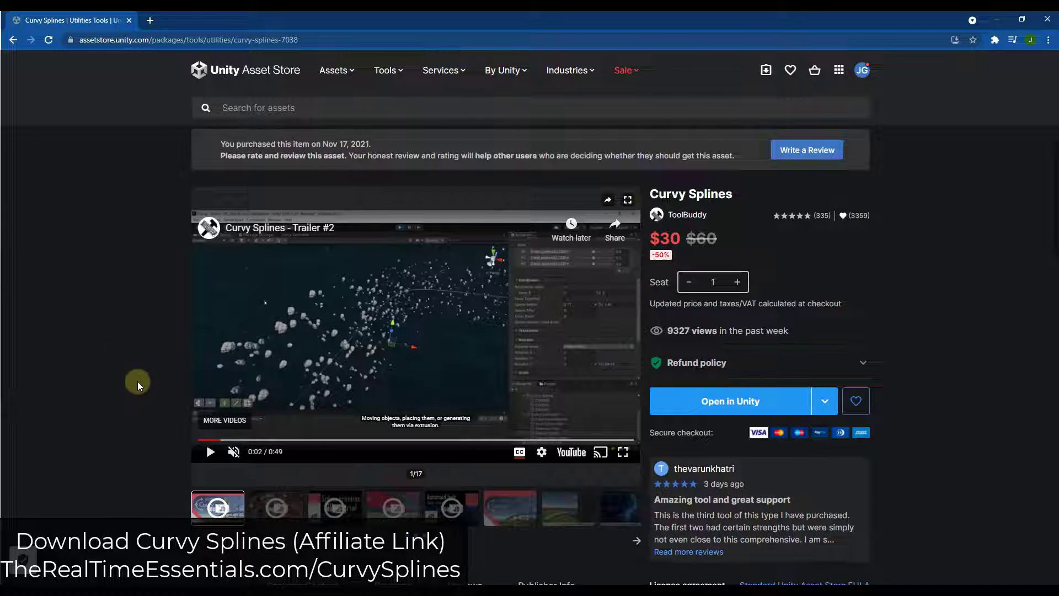
click(209, 453)
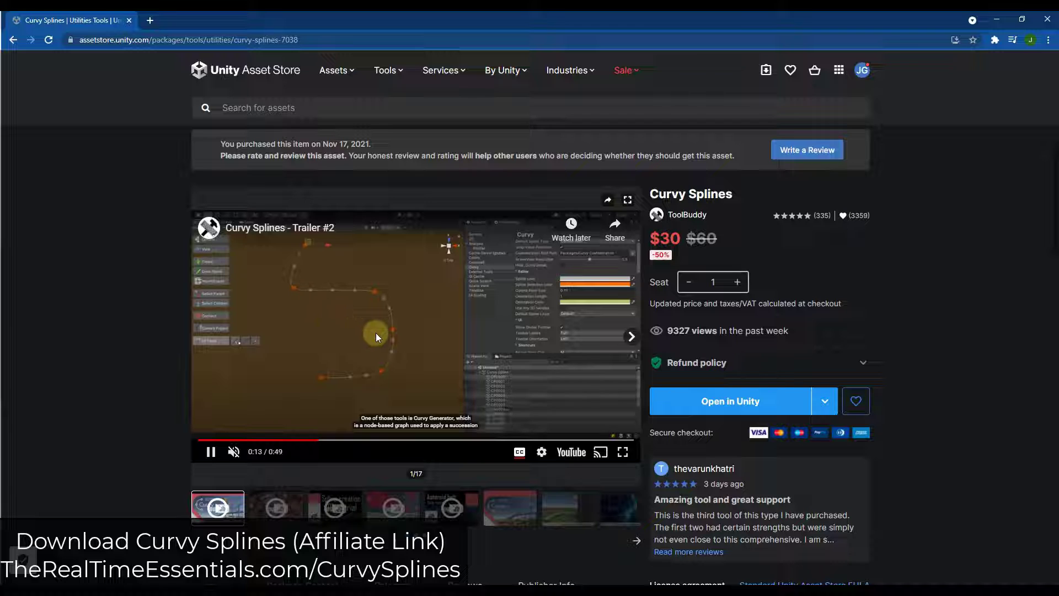
click(376, 333)
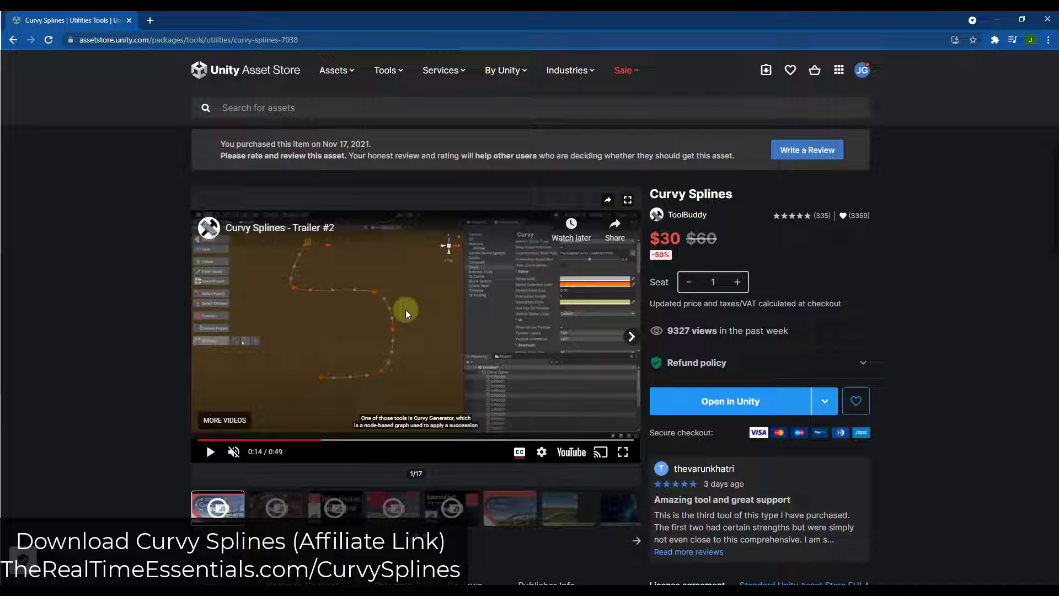
Open the Curvy documentation linked in the asset description in a new browser tab and view it.
scroll(241, 291, down, 8)
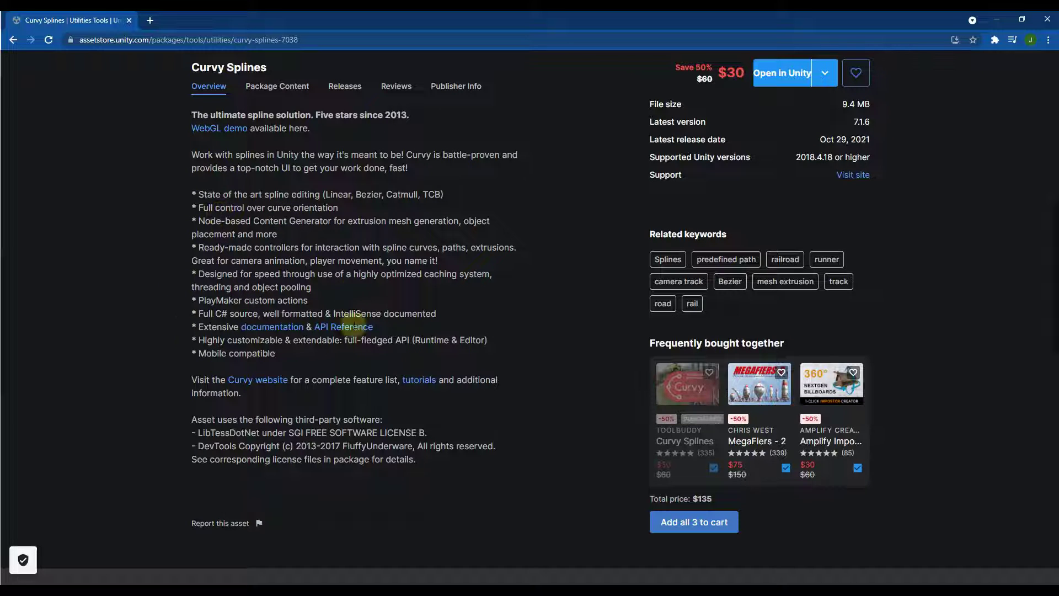
right_click(272, 331)
click(297, 338)
click(193, 17)
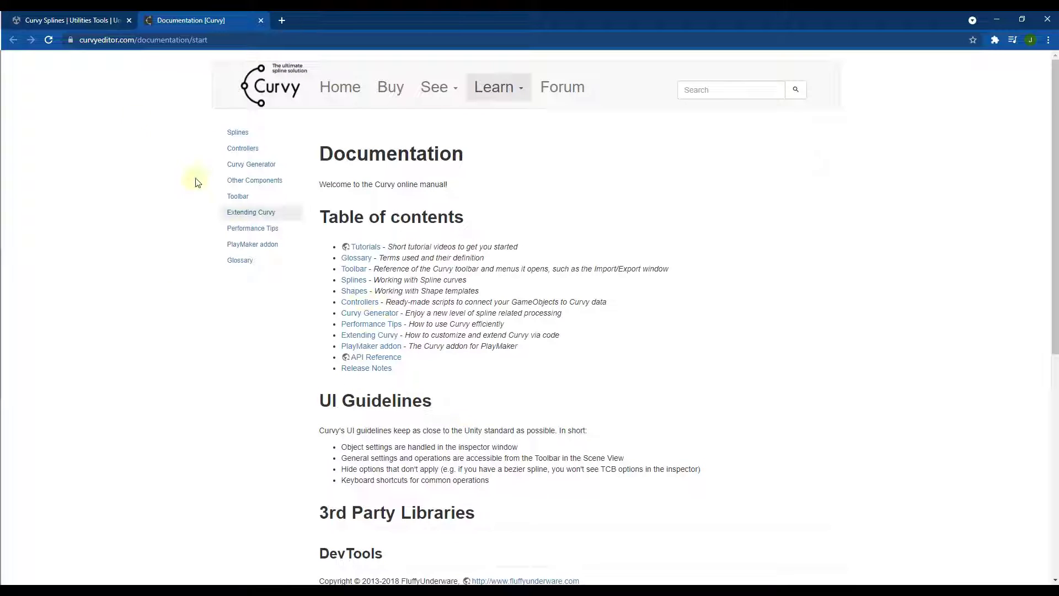
From the asset description, open the linked Curvy Splines tutorials playlist in a new browser tab and look through its videos.
click(71, 19)
right_click(411, 381)
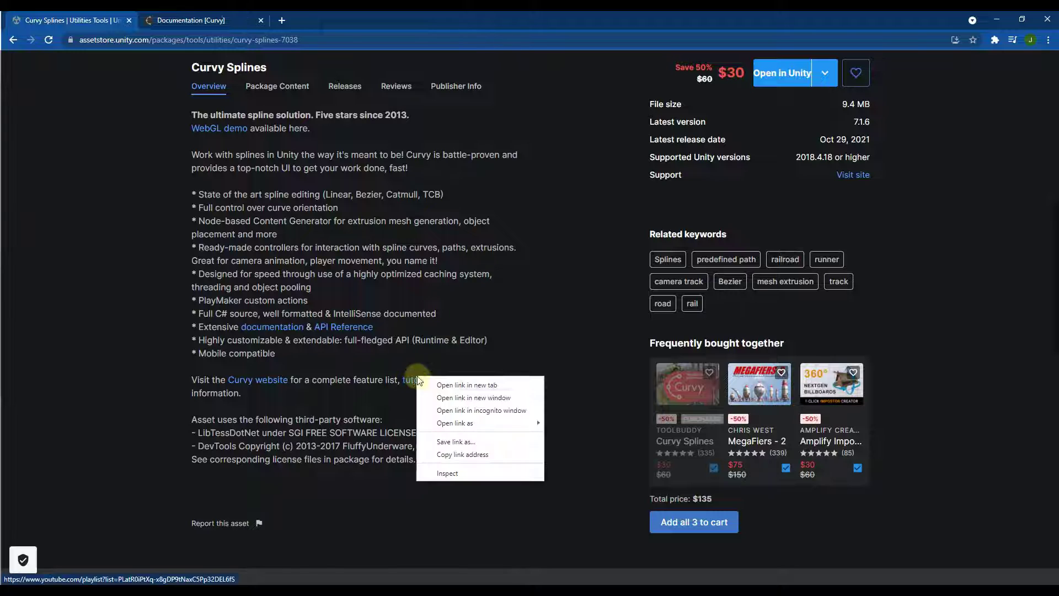
click(441, 384)
click(332, 17)
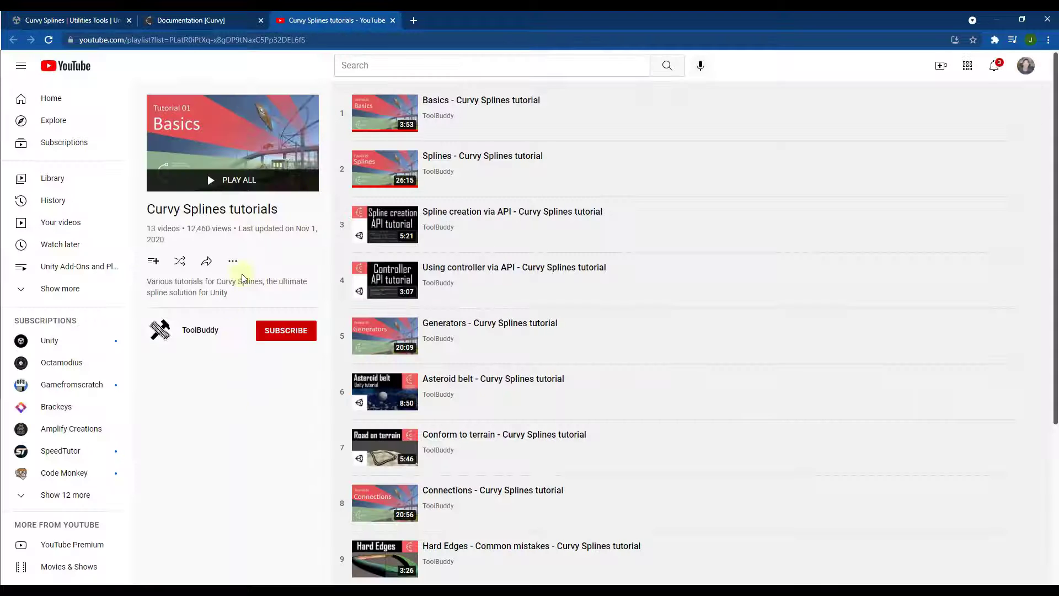
scroll(516, 465, down, 4)
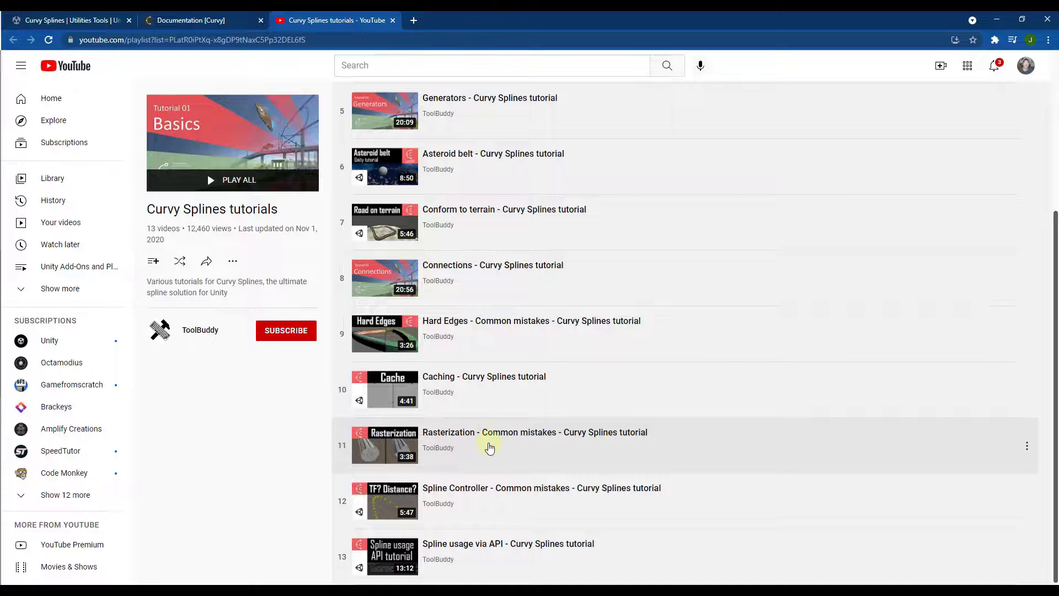
Revisit the documentation page and the asset page, and open the linked WebGL demo in a new browser tab.
click(177, 17)
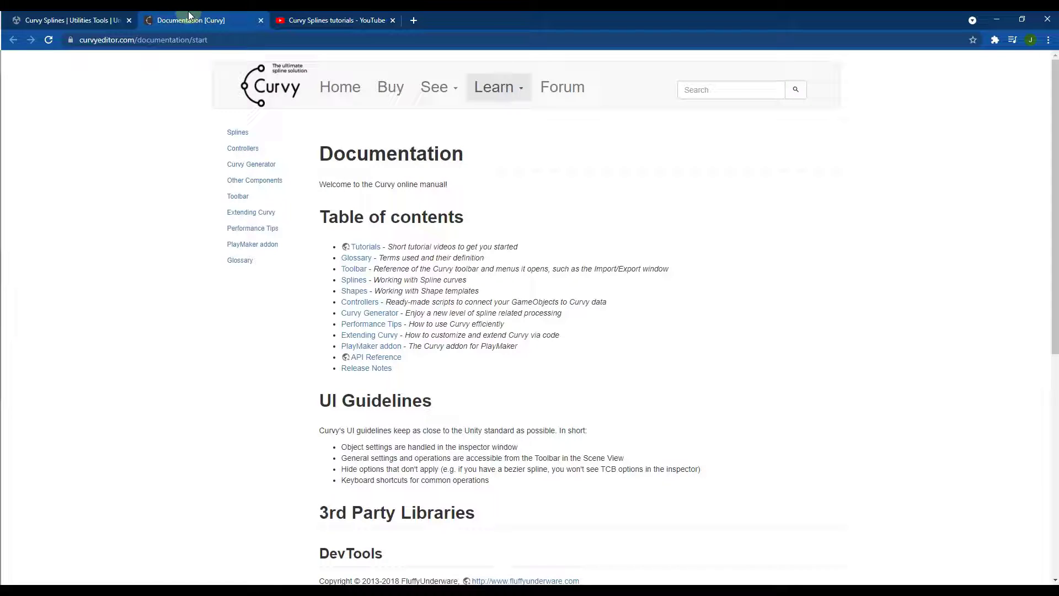
click(79, 17)
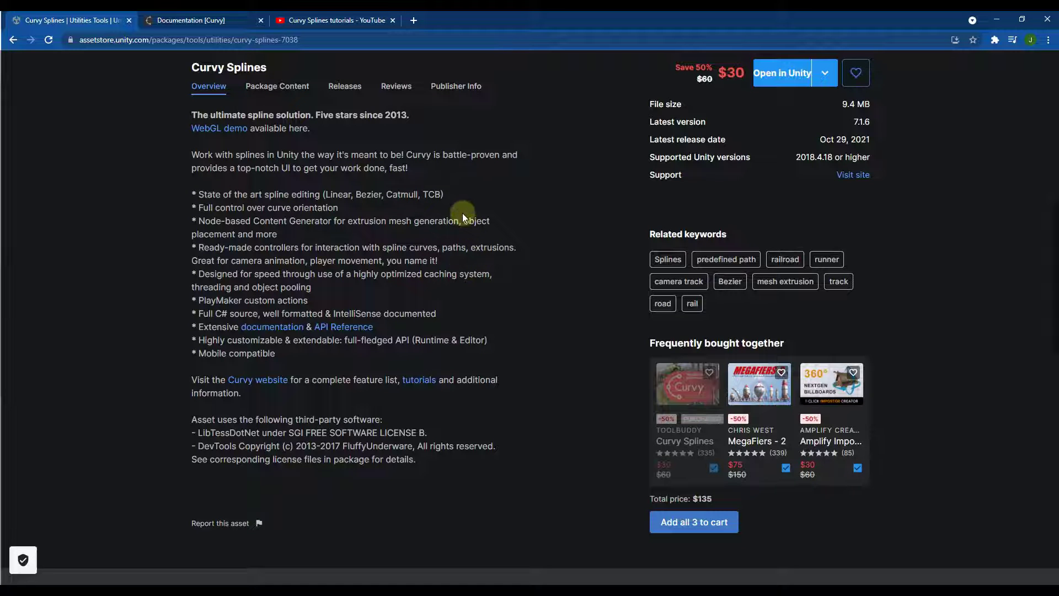
right_click(227, 133)
click(251, 141)
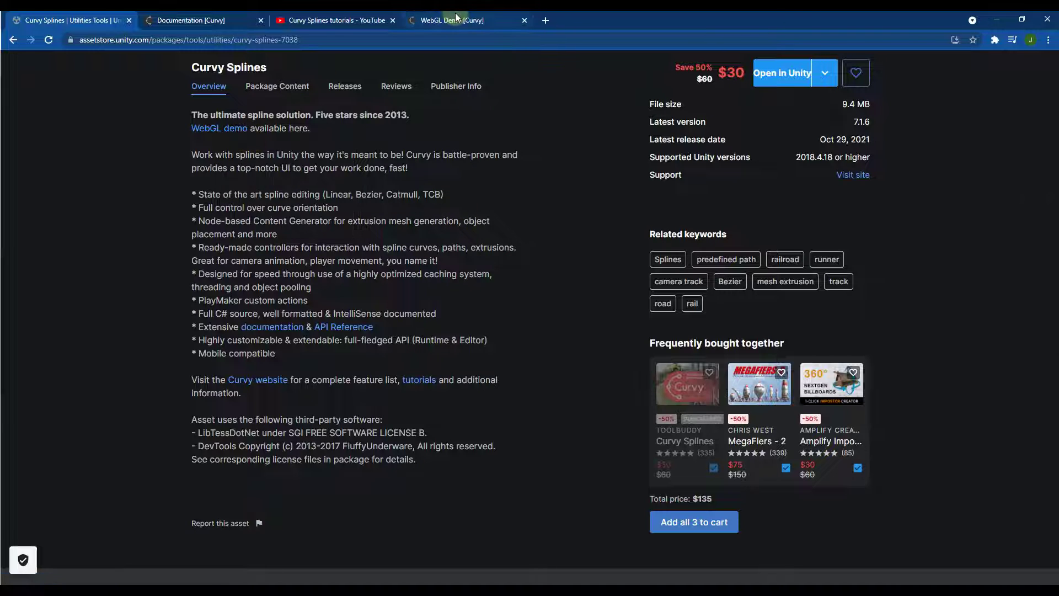
click(446, 20)
scroll(212, 207, down, 2)
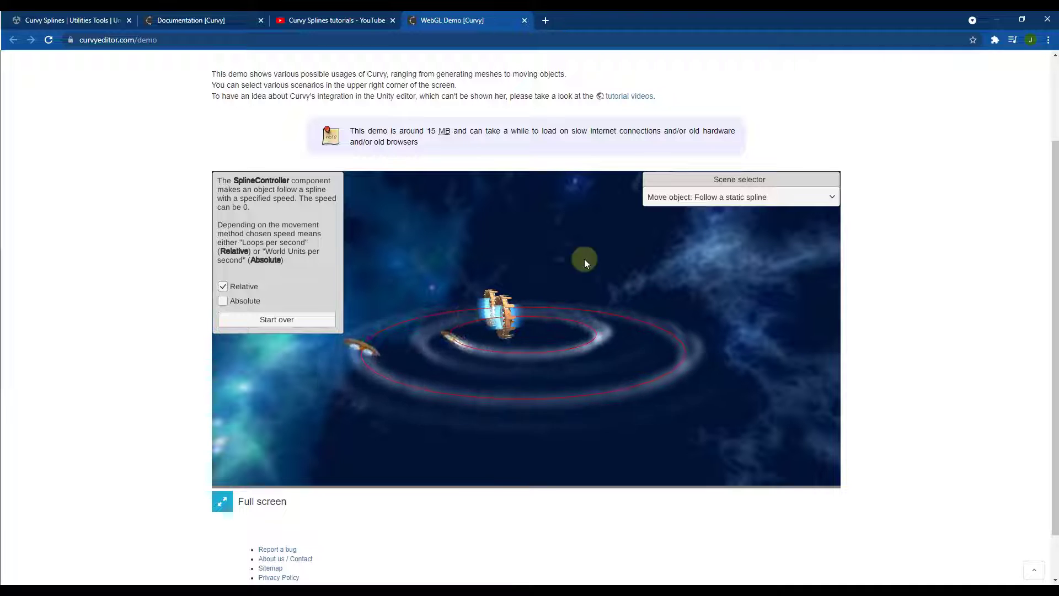
Load the demo scene "Physics: Interaction with a Curvy spline".
click(707, 199)
scroll(719, 248, down, 4)
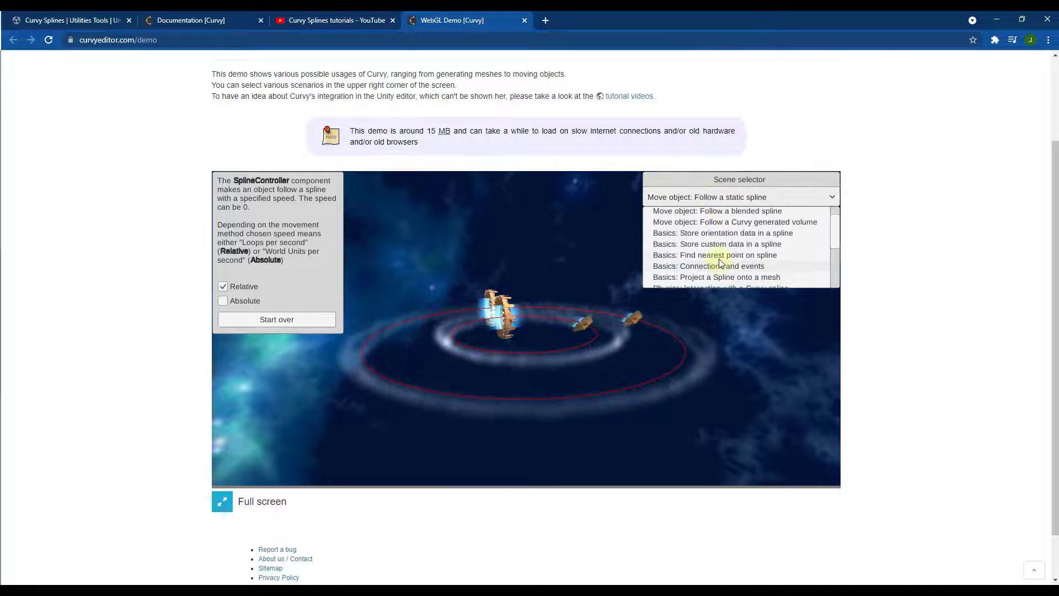
click(717, 238)
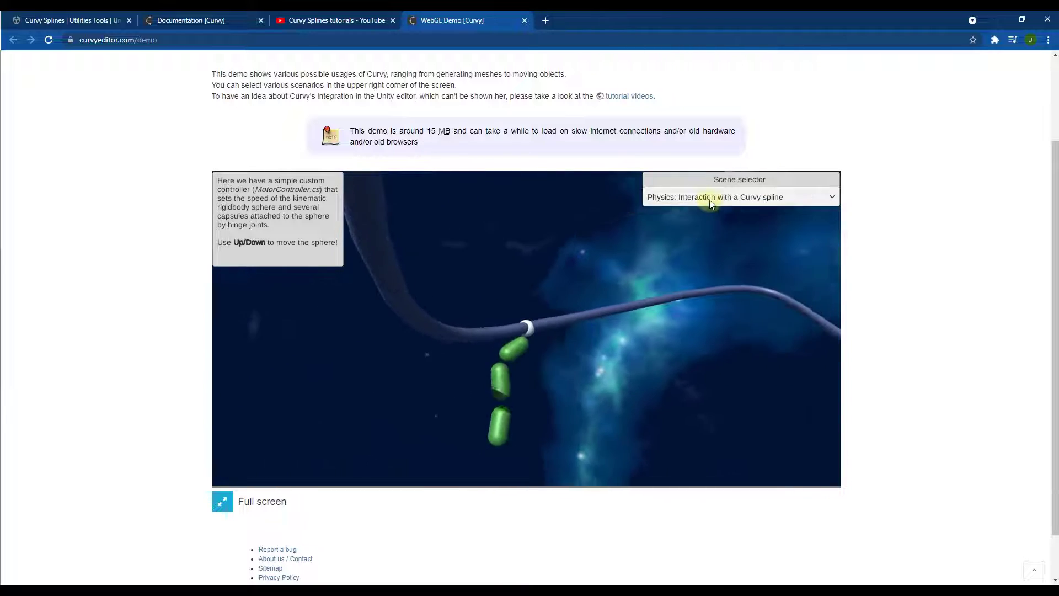
Load the demo scene "Basics: Store custom data in a spline" and adjust the ship's Height value.
click(709, 198)
click(717, 268)
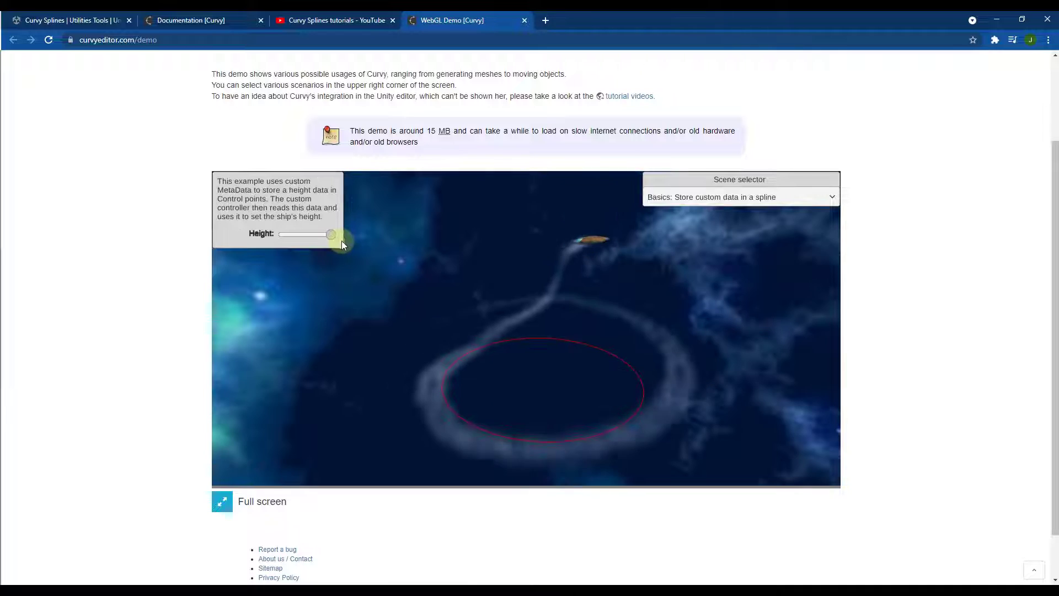
mouse_move(318, 243)
mouse_down()
mouse_move(300, 243)
mouse_move(328, 243)
mouse_up()
Load the demo scene "Advanced: Variable shape extrusion", and choose another scene after viewing it.
click(756, 197)
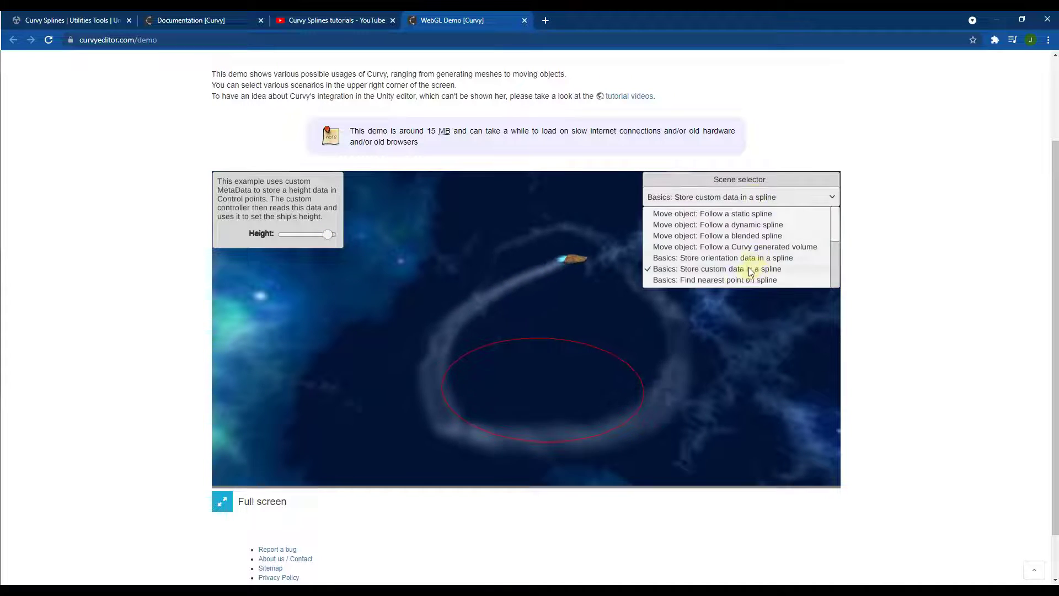
scroll(728, 259, down, 3)
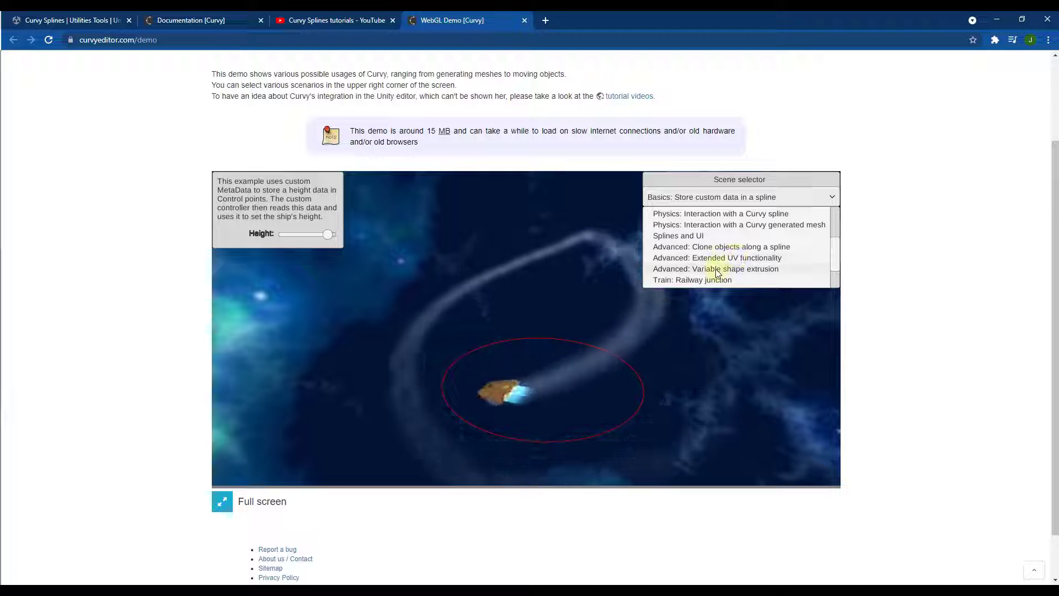
click(716, 270)
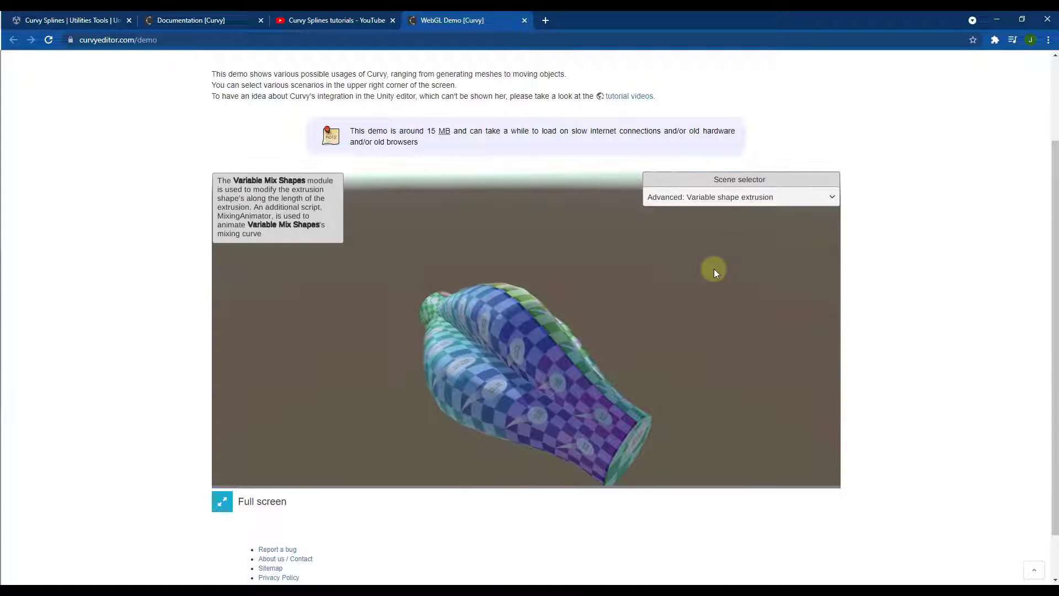
click(737, 193)
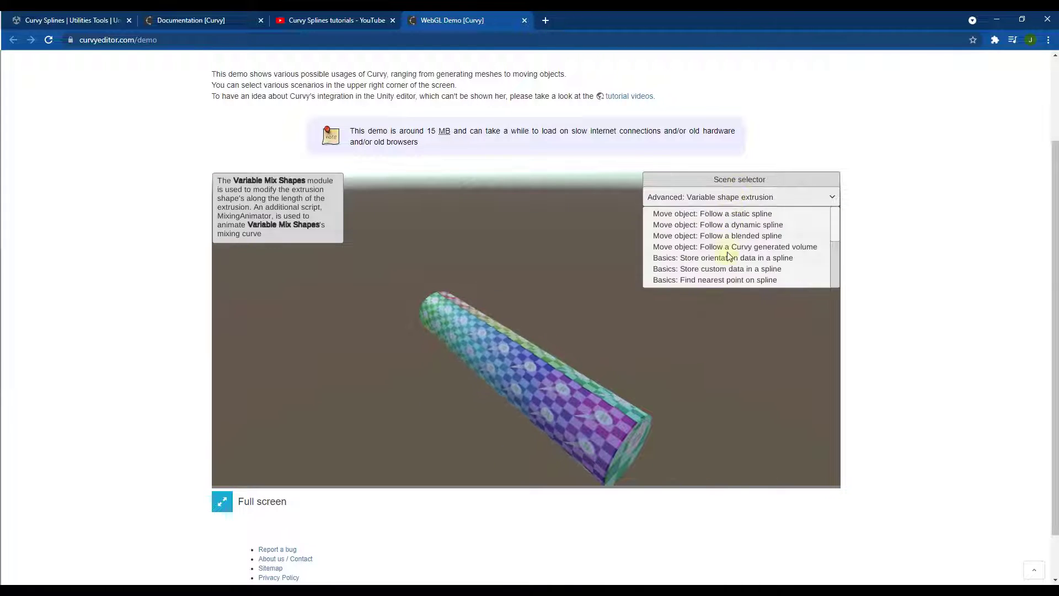
click(717, 259)
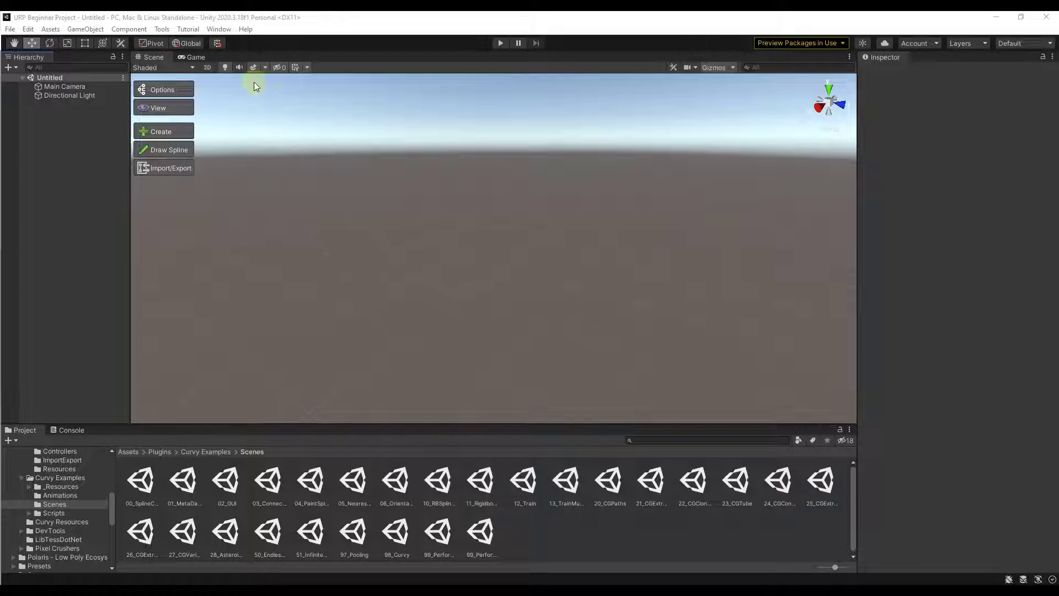
In Unity, view the Curvy Splines package among My Assets in the Package Manager, and close the window.
click(219, 30)
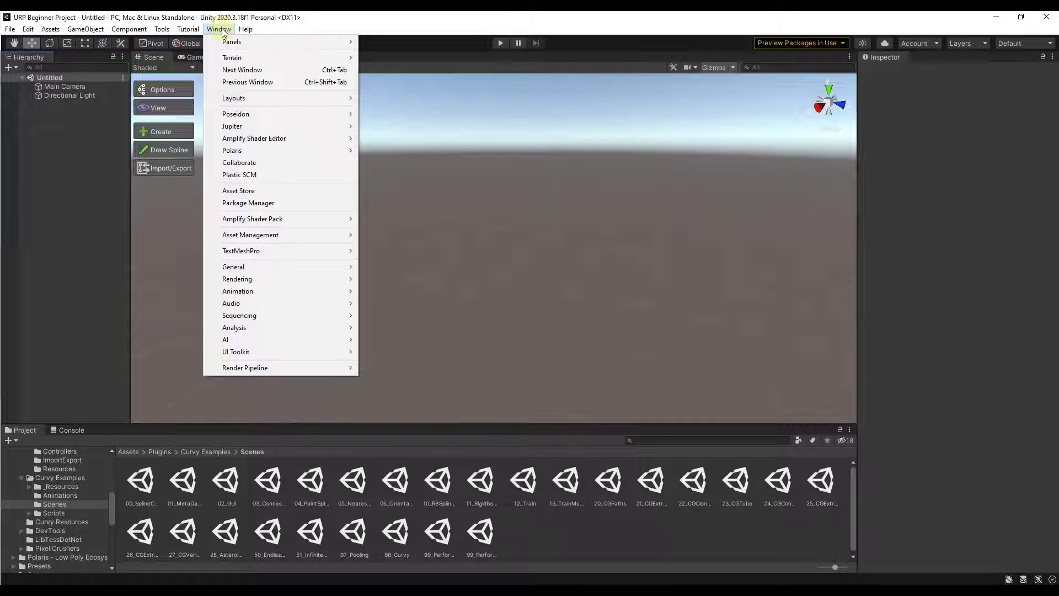
click(258, 203)
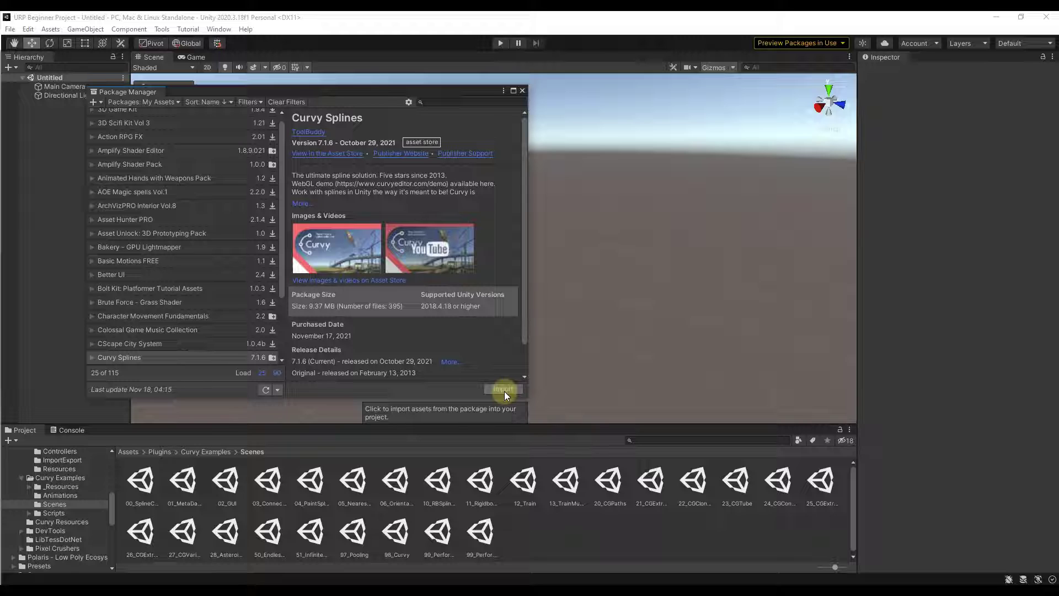
click(524, 90)
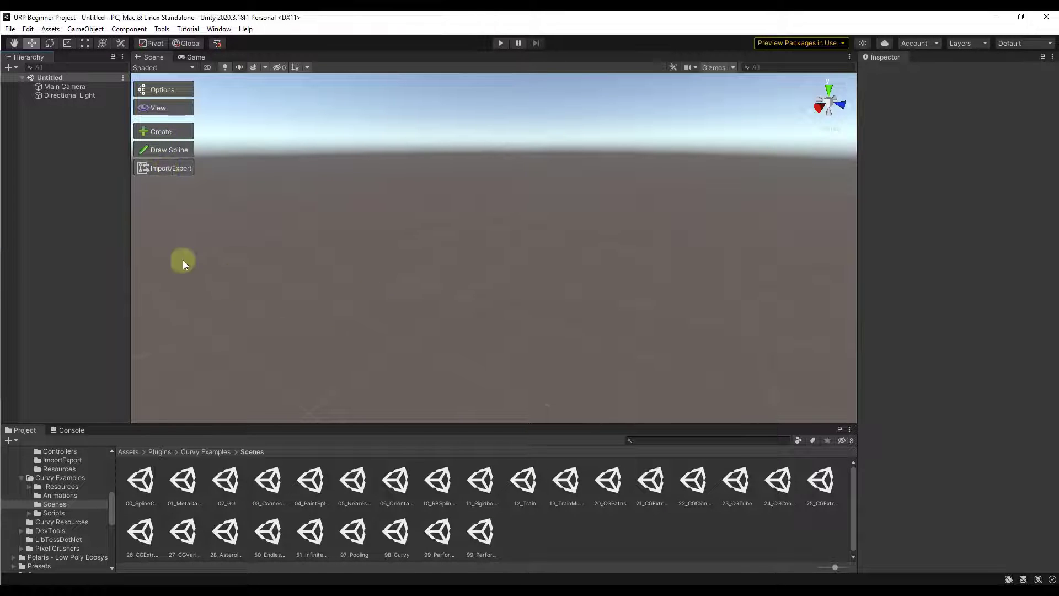
Review the two ways to start a spline: the Curvy object types offered in the Hierarchy and the scene's Draw Spline tool.
right_click(84, 162)
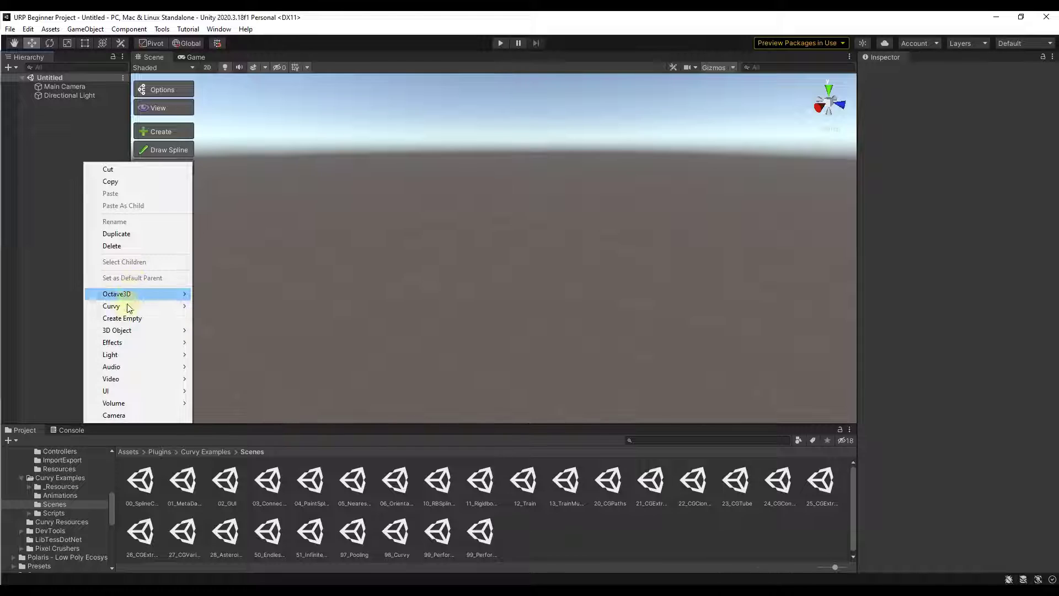
mouse_move(128, 307)
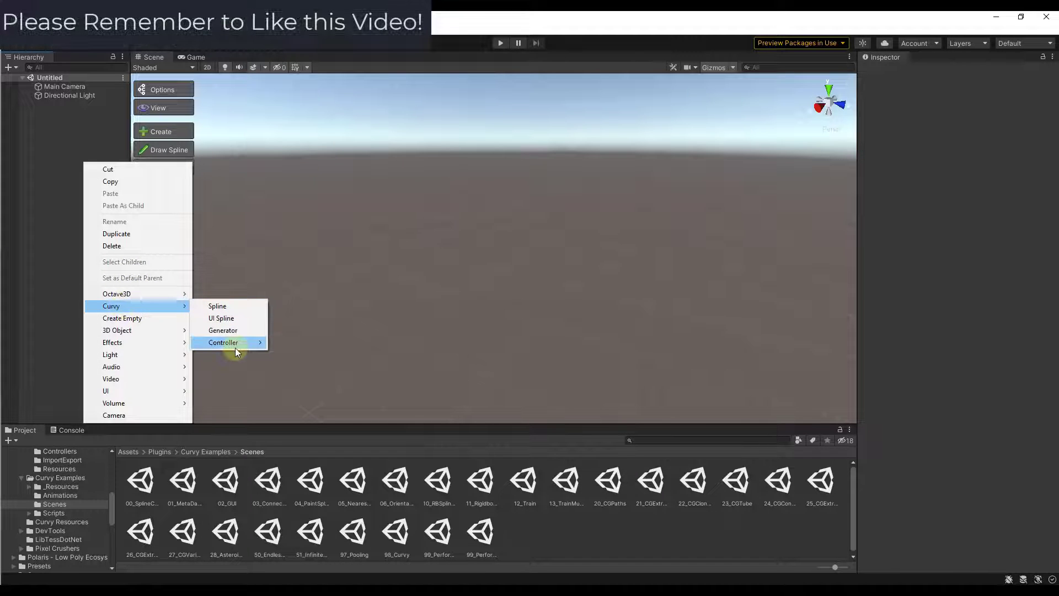
mouse_move(236, 350)
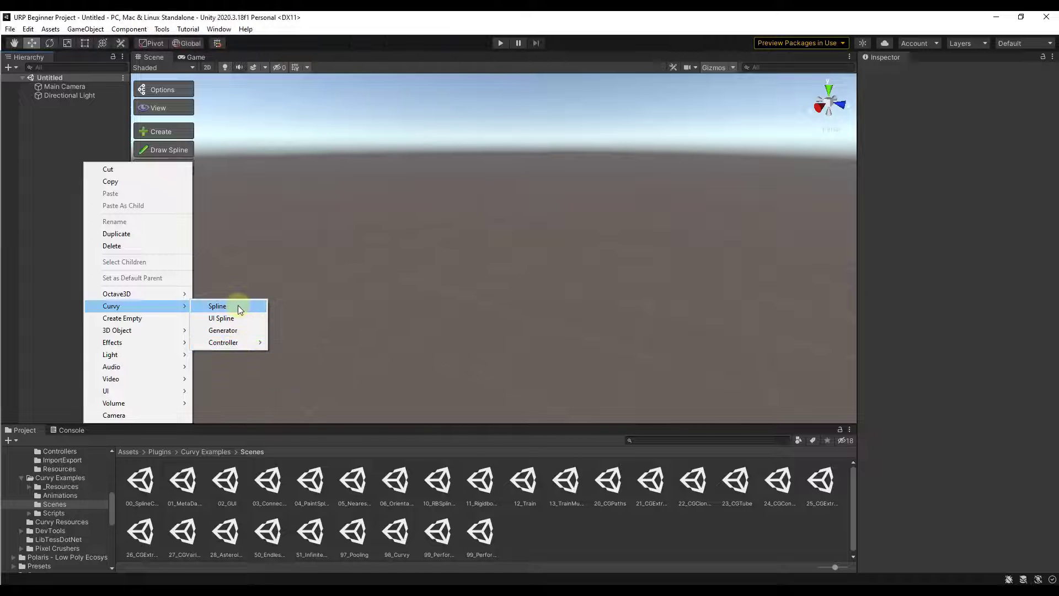
click(443, 271)
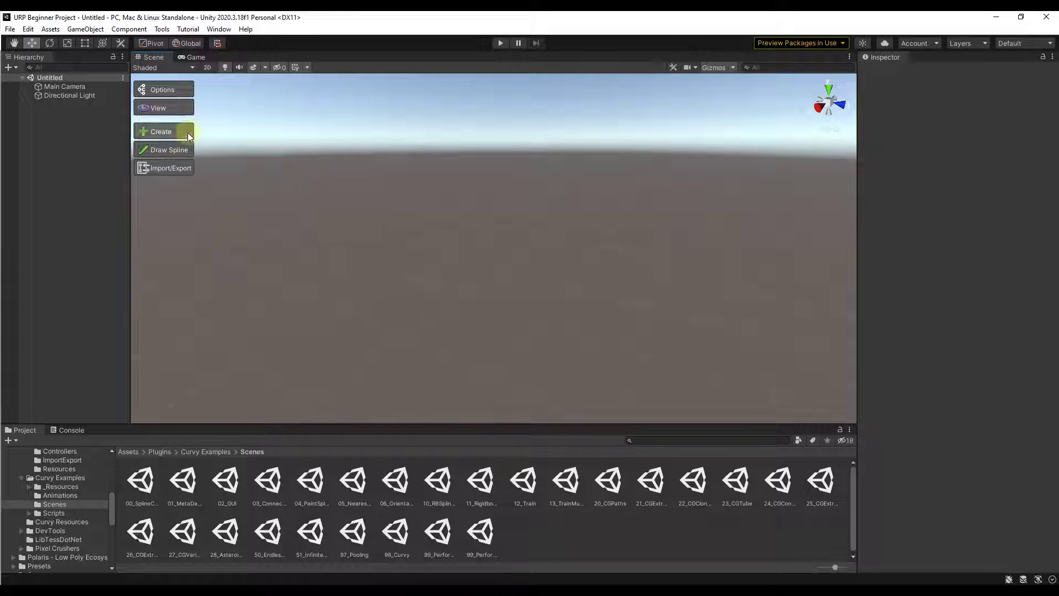
click(173, 151)
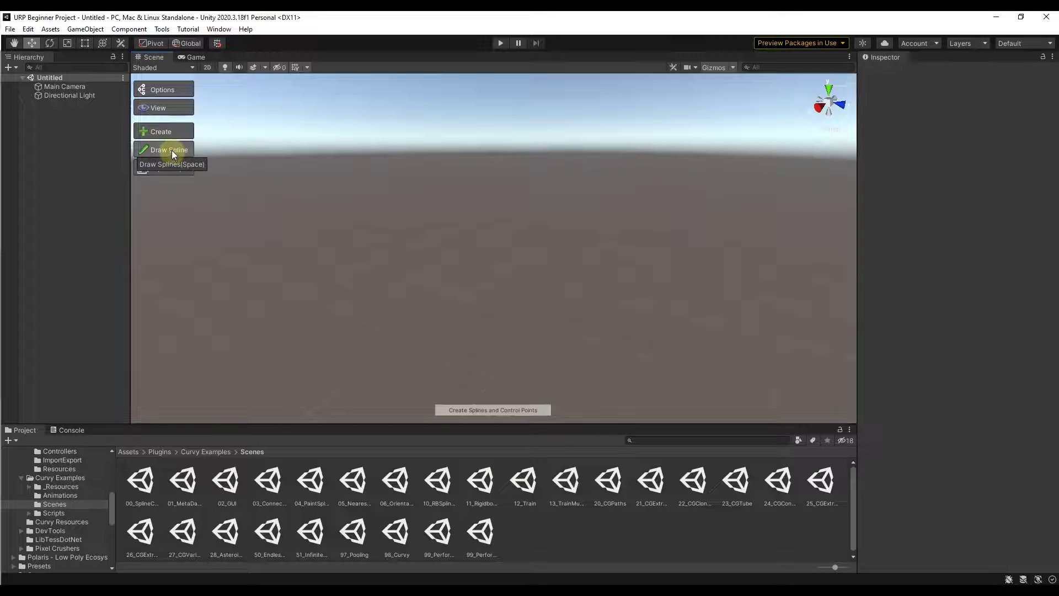
right_click(86, 163)
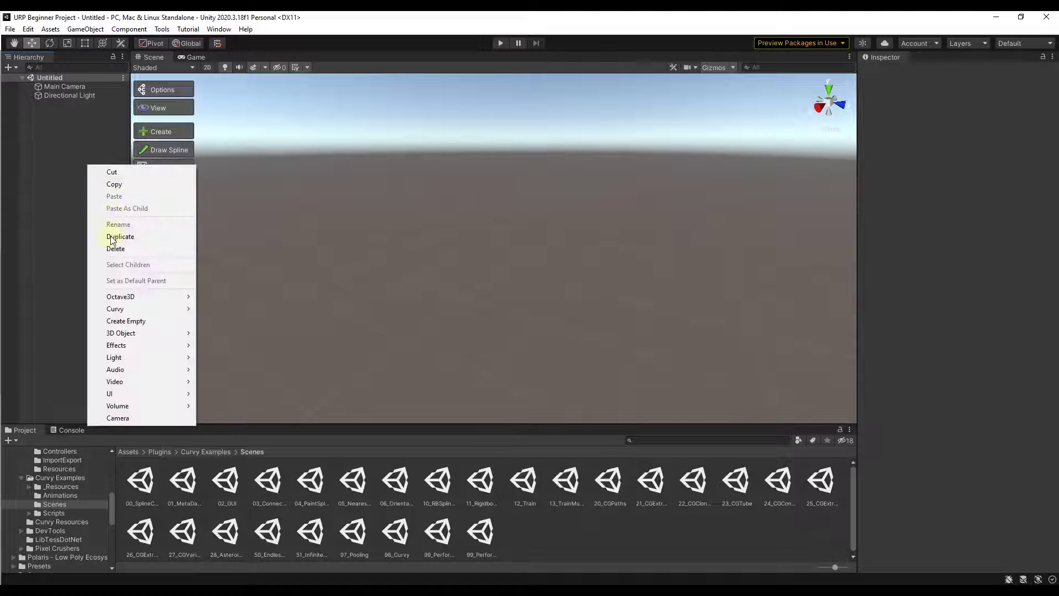
click(280, 296)
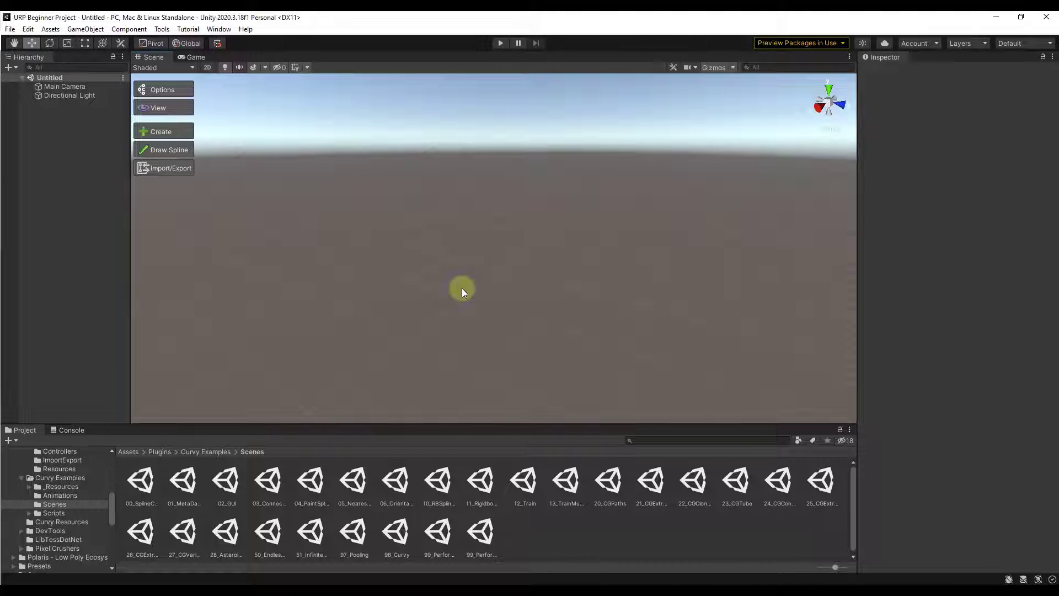
Start Draw Spline with the horizontal-plane constraint off and place four control points in a gentle wave across the scene.
click(165, 150)
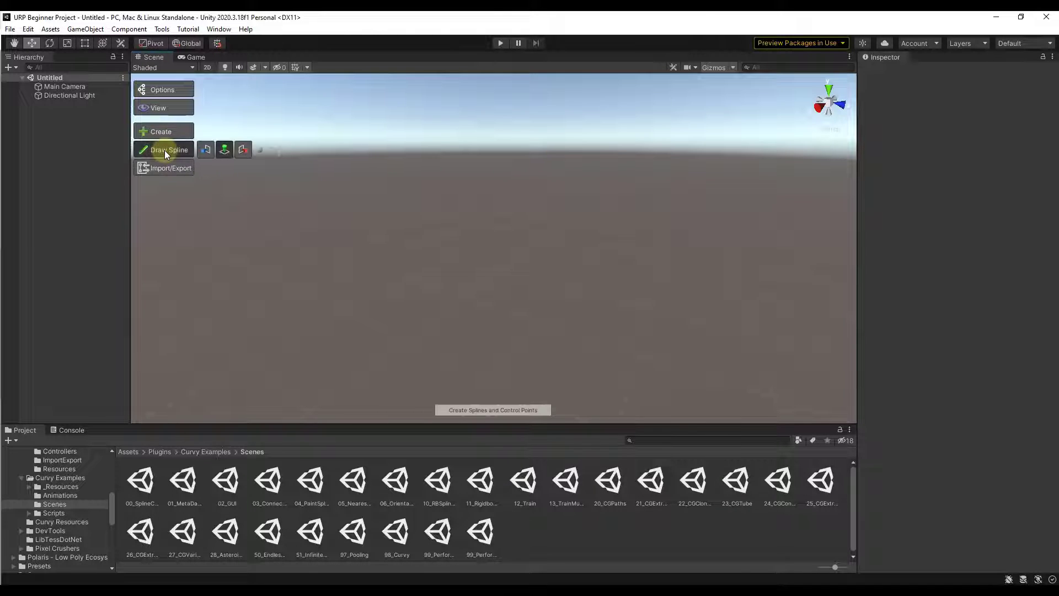
click(224, 150)
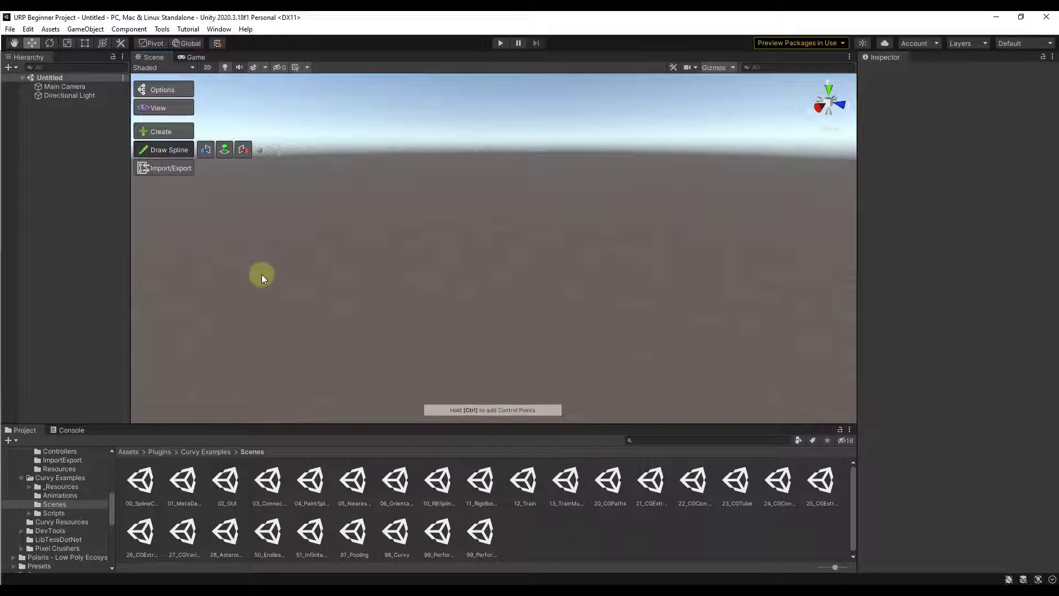
key(ctrl)
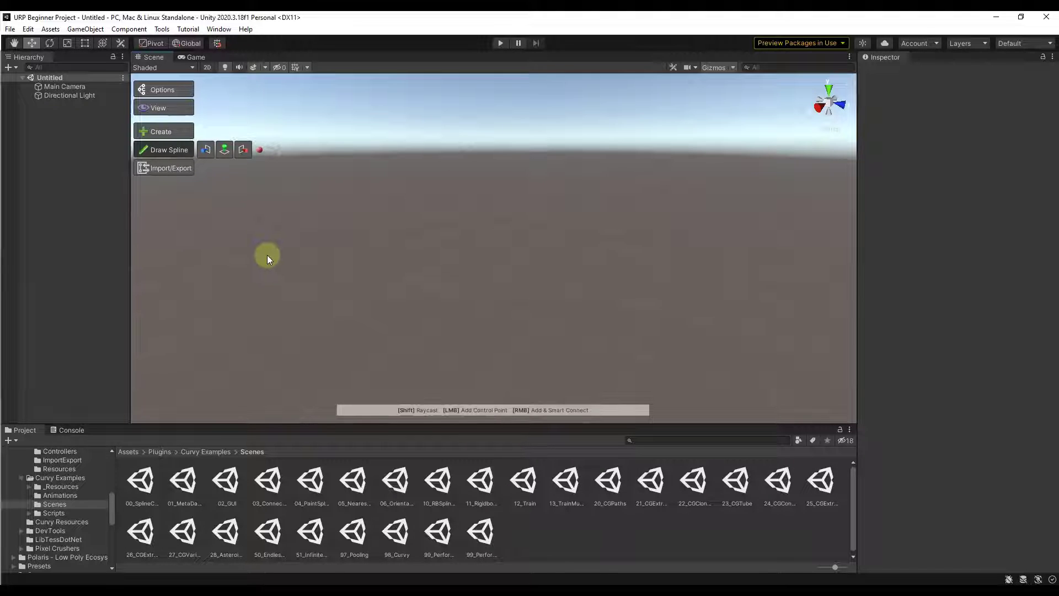
ctrl+click(267, 255)
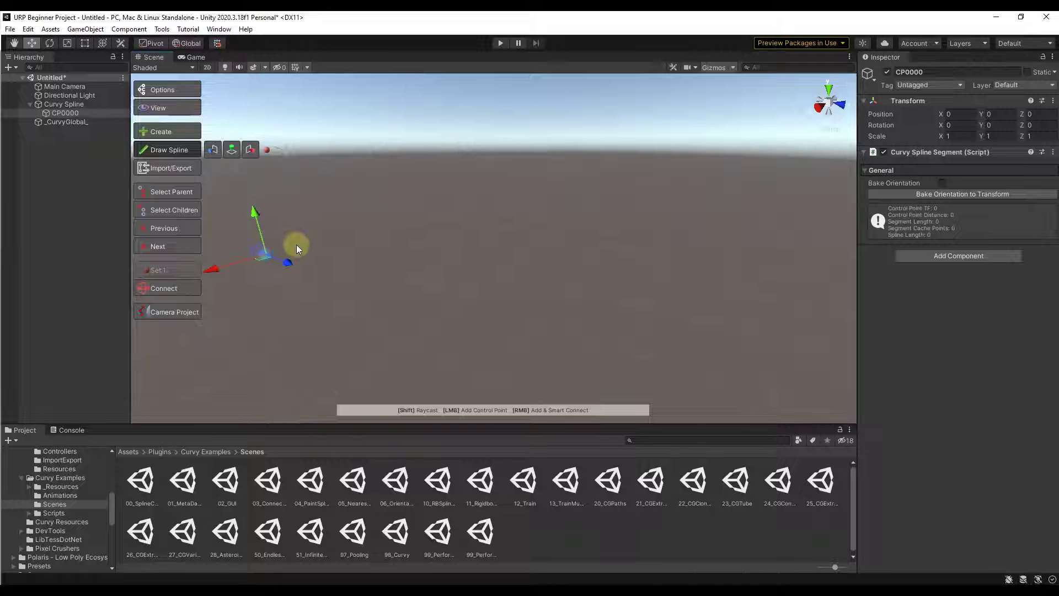
ctrl+click(402, 218)
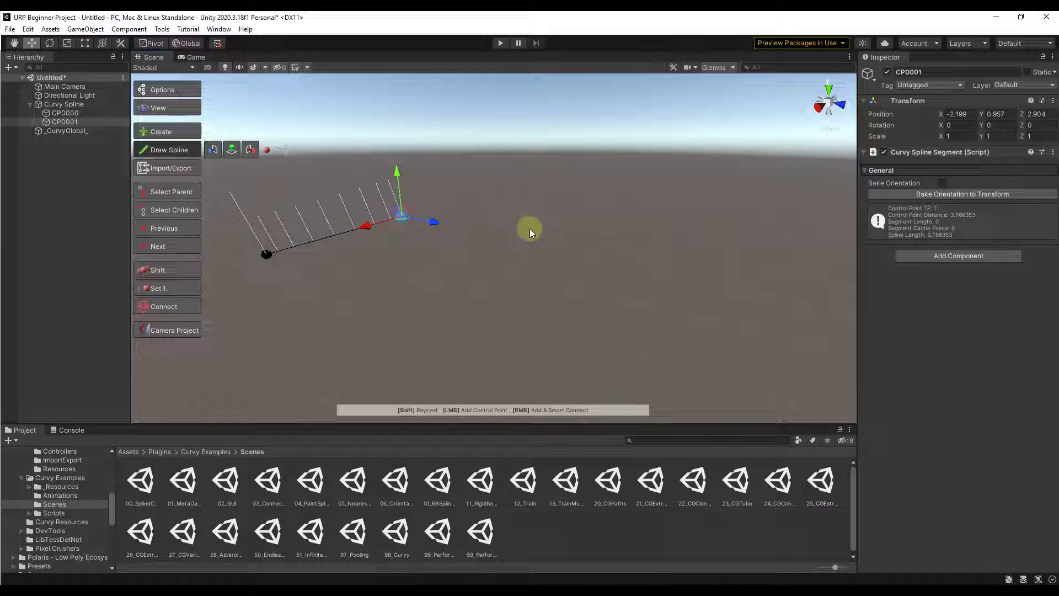
ctrl+click(549, 234)
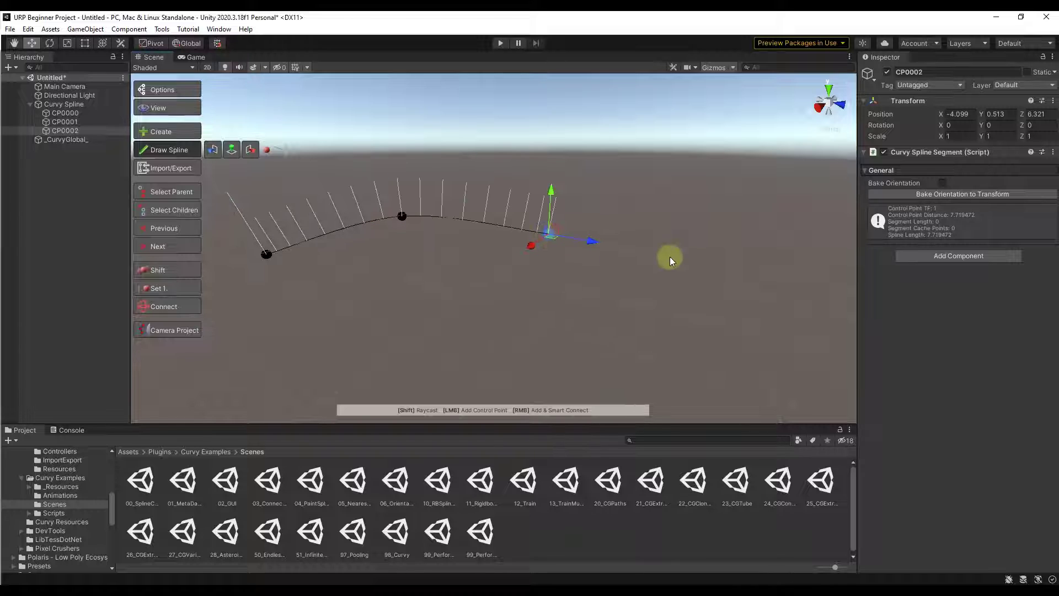
ctrl+click(662, 213)
Start a second spline constrained to the horizontal plane and place four control points in a wave across the scene.
click(226, 153)
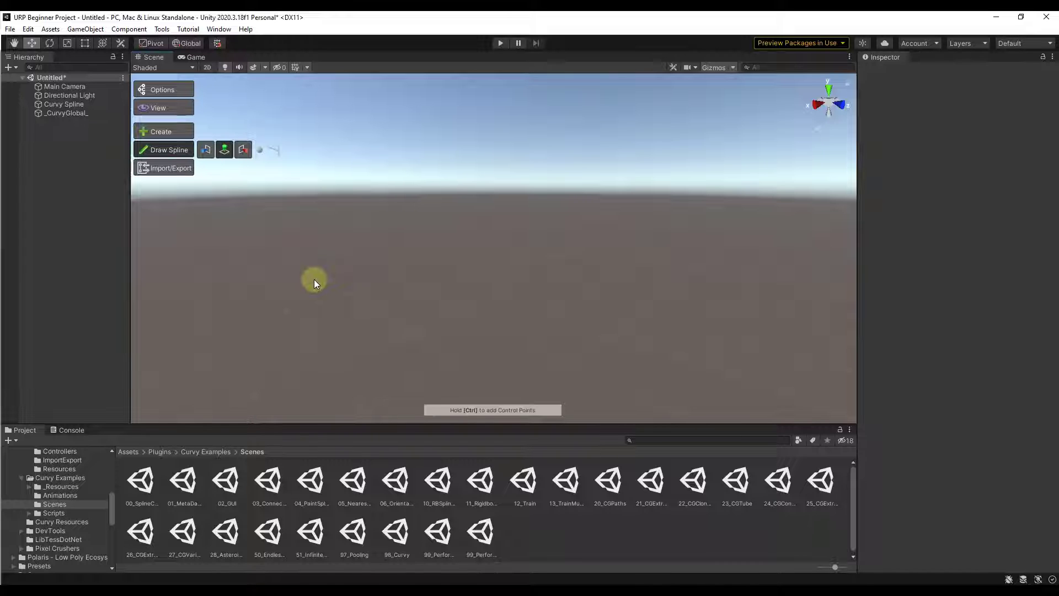
key(ctrl)
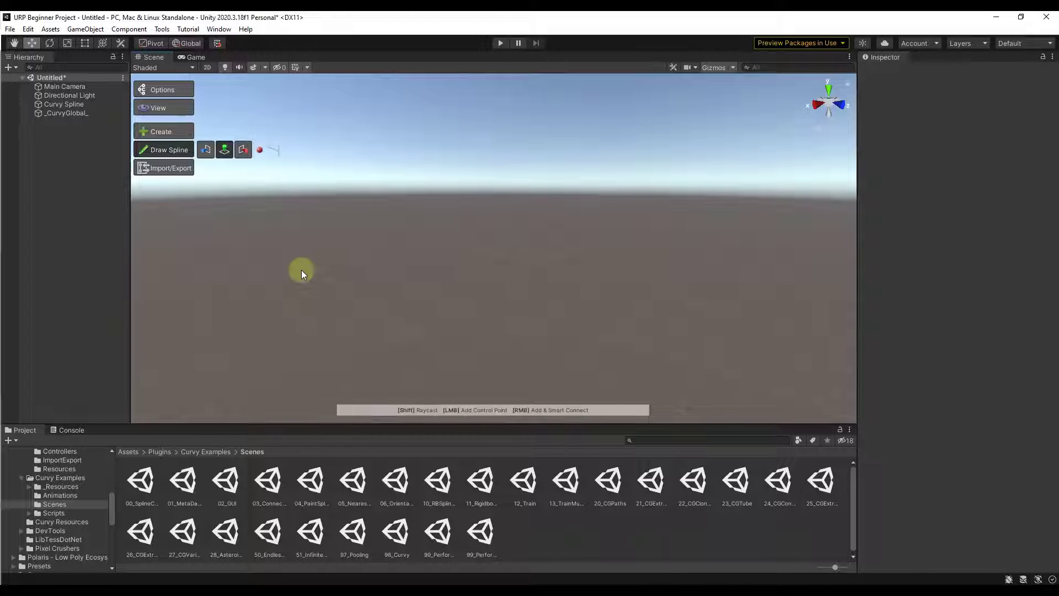
ctrl+click(302, 270)
ctrl+click(417, 249)
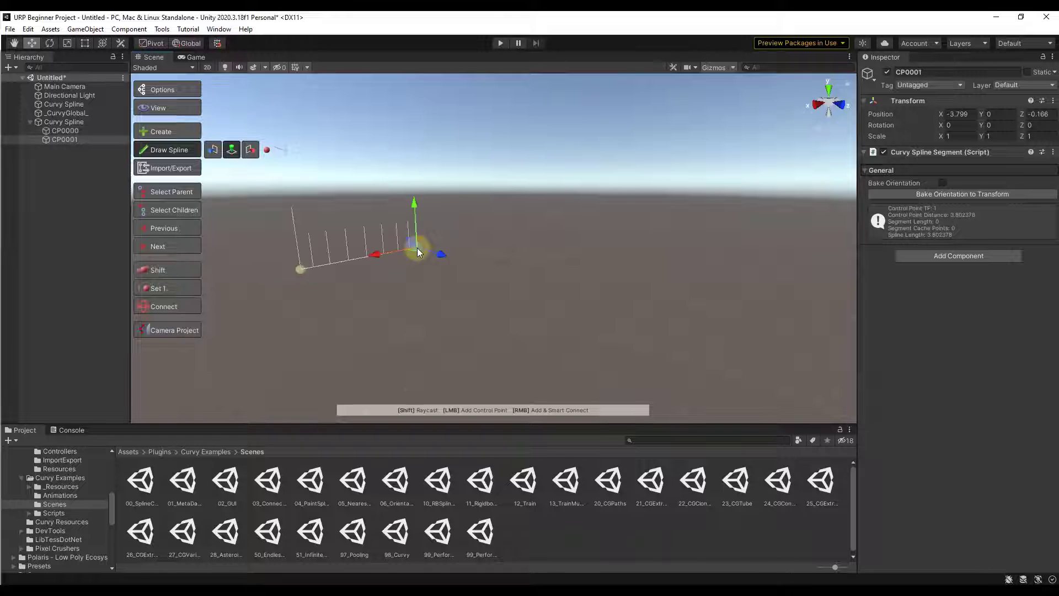
ctrl+click(527, 270)
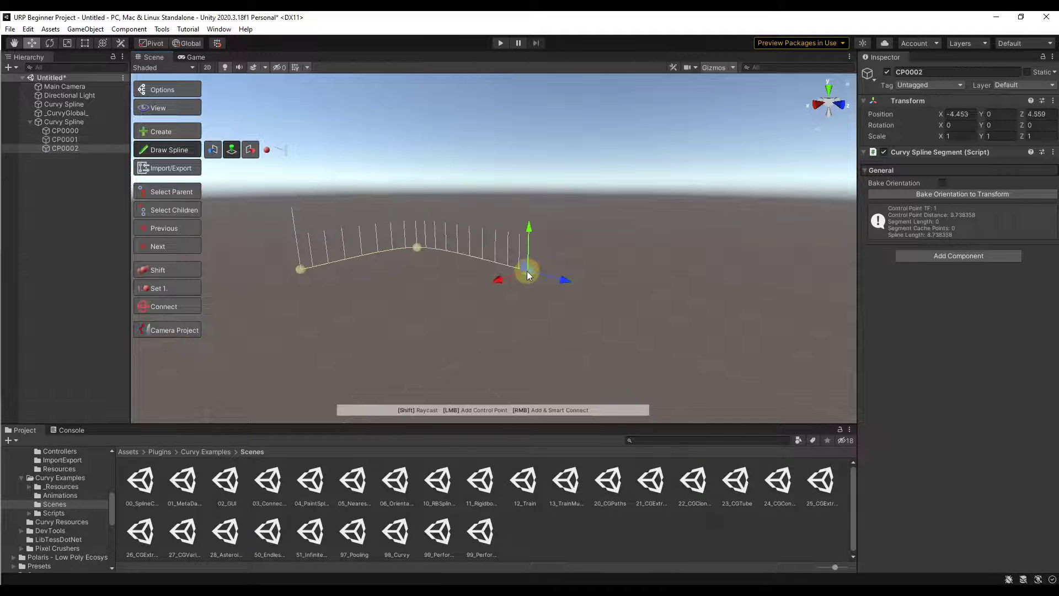
ctrl+click(667, 237)
Shift the second spline's third control point to about Z 4.48 and its end control point to about Z 4.55.
alt+drag(630, 279, 628, 334)
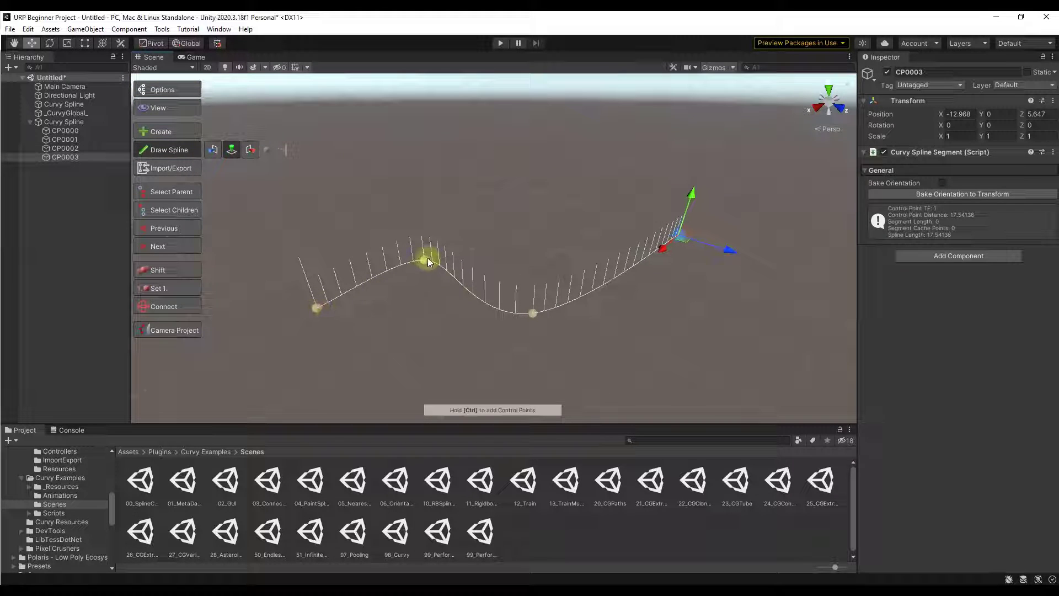
click(533, 314)
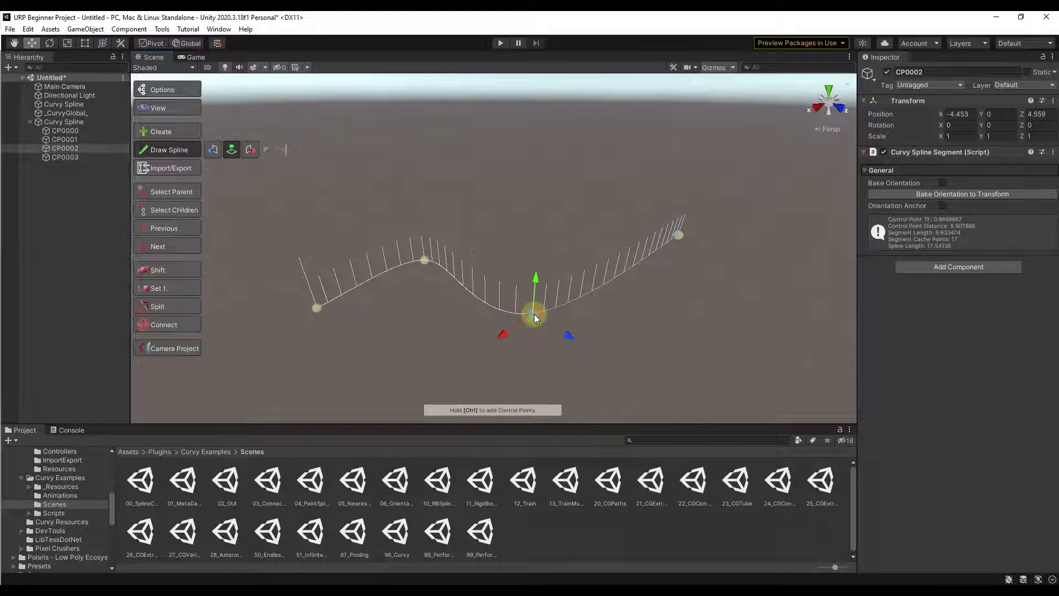
mouse_move(564, 334)
mouse_down()
mouse_move(651, 359)
mouse_move(504, 284)
mouse_move(603, 320)
mouse_move(571, 316)
mouse_up()
click(679, 235)
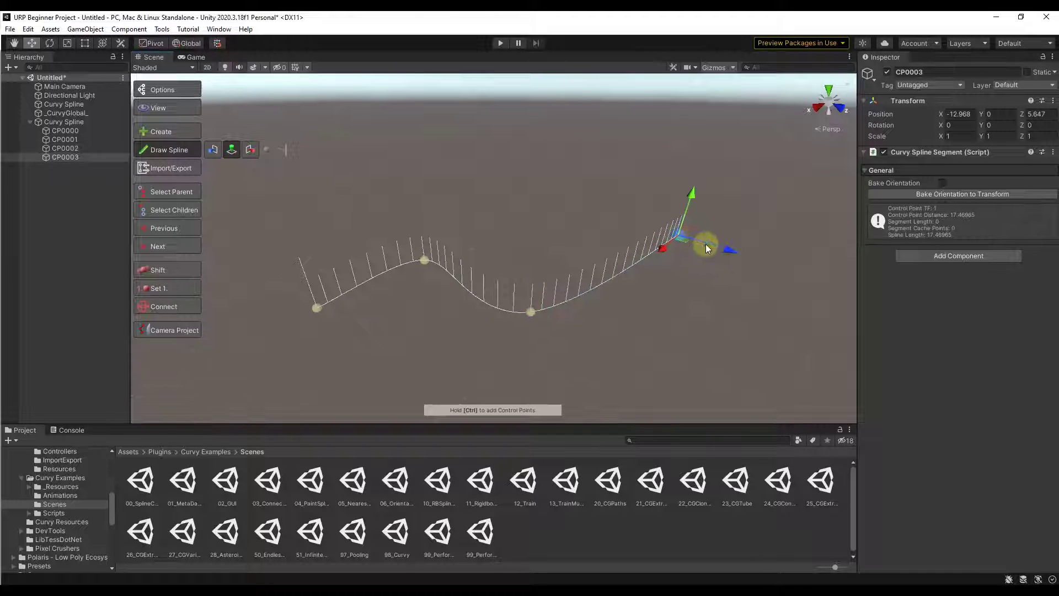
drag(723, 250, 699, 241)
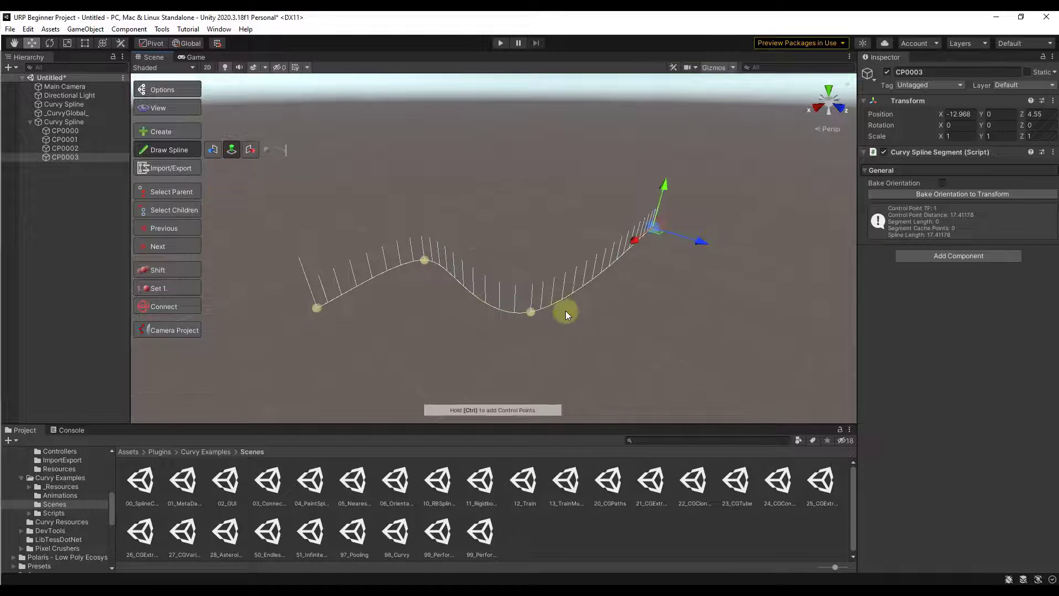
Move the first control point outward along X and the second control point to about X -2.64, Z -2.97.
click(318, 306)
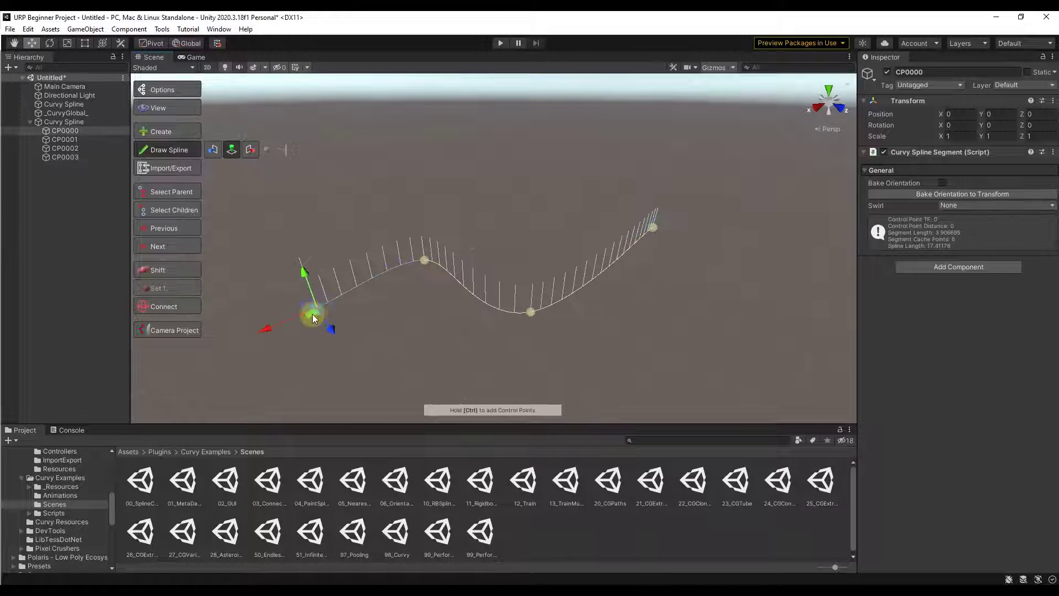
drag(278, 330, 224, 350)
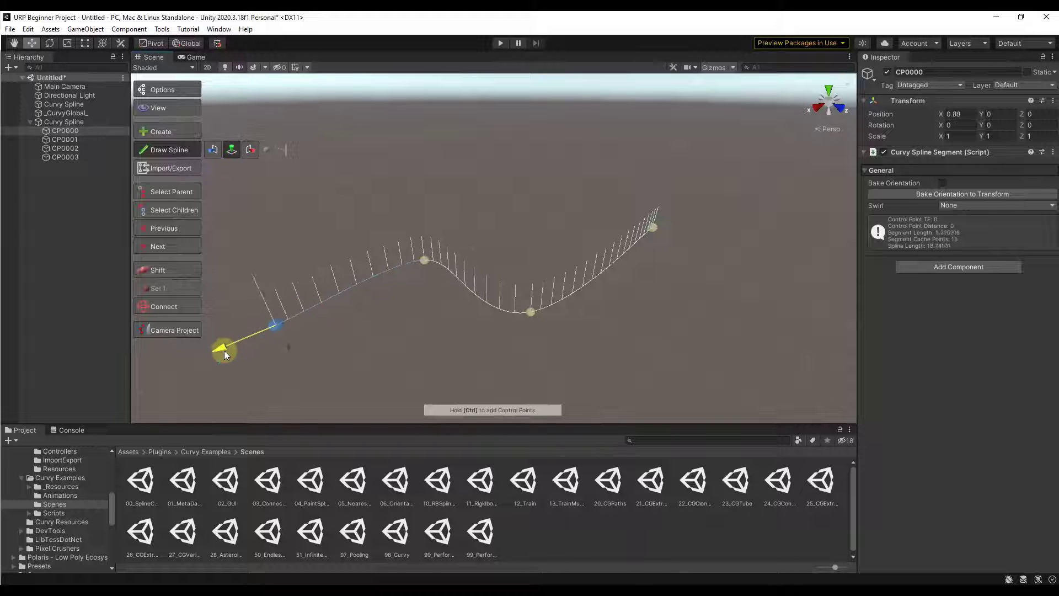
click(424, 263)
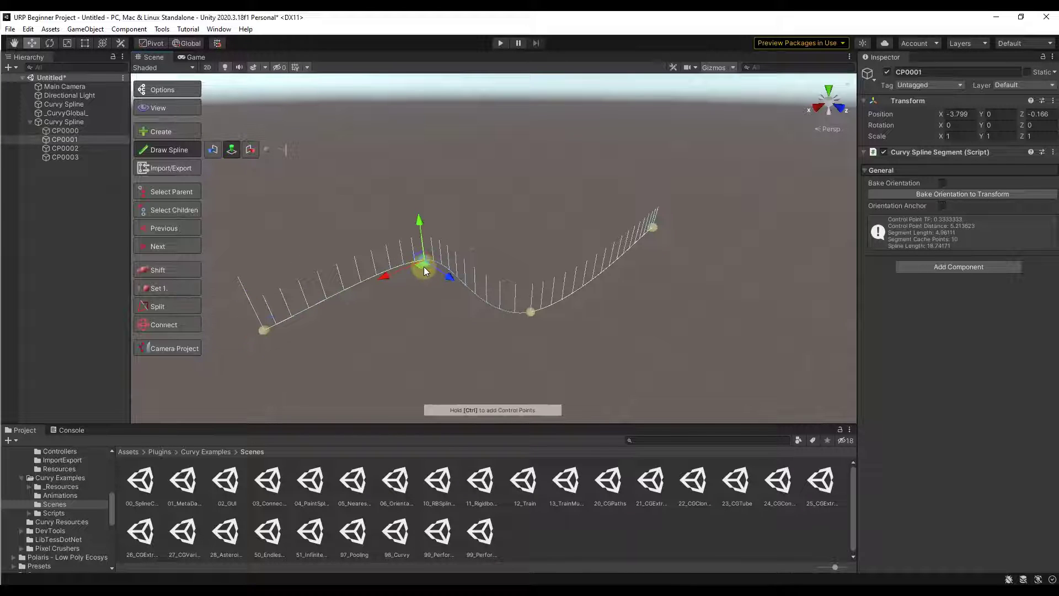
drag(424, 266, 366, 244)
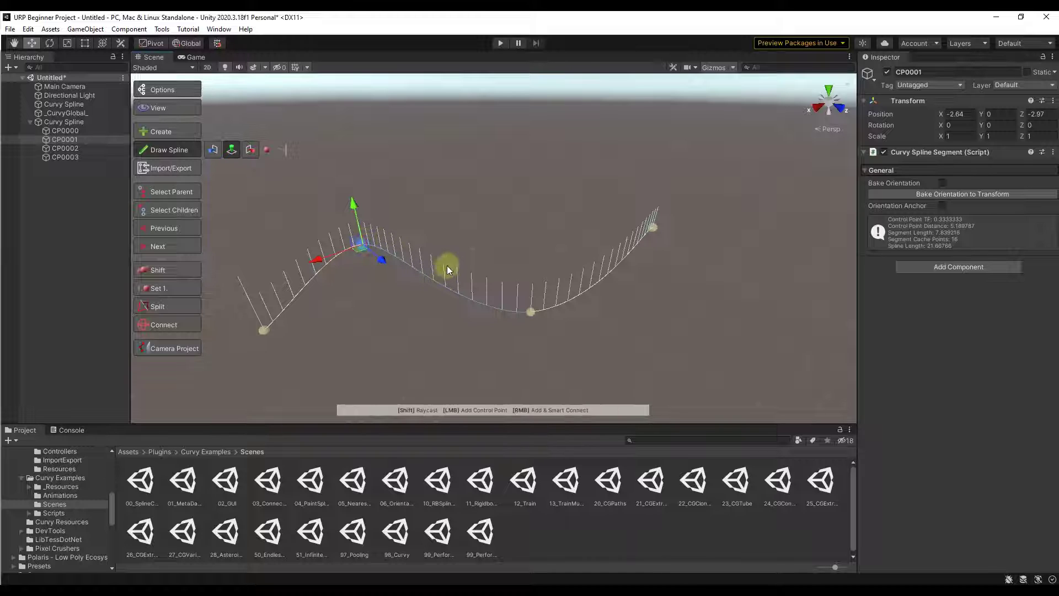
Insert a new control point between the second and third points of the second spline, then clear the selection.
ctrl+click(468, 219)
mouse_move(478, 228)
mouse_down()
mouse_move(445, 261)
mouse_move(493, 222)
mouse_move(469, 211)
mouse_move(462, 226)
mouse_move(484, 208)
mouse_move(467, 223)
mouse_up()
click(261, 219)
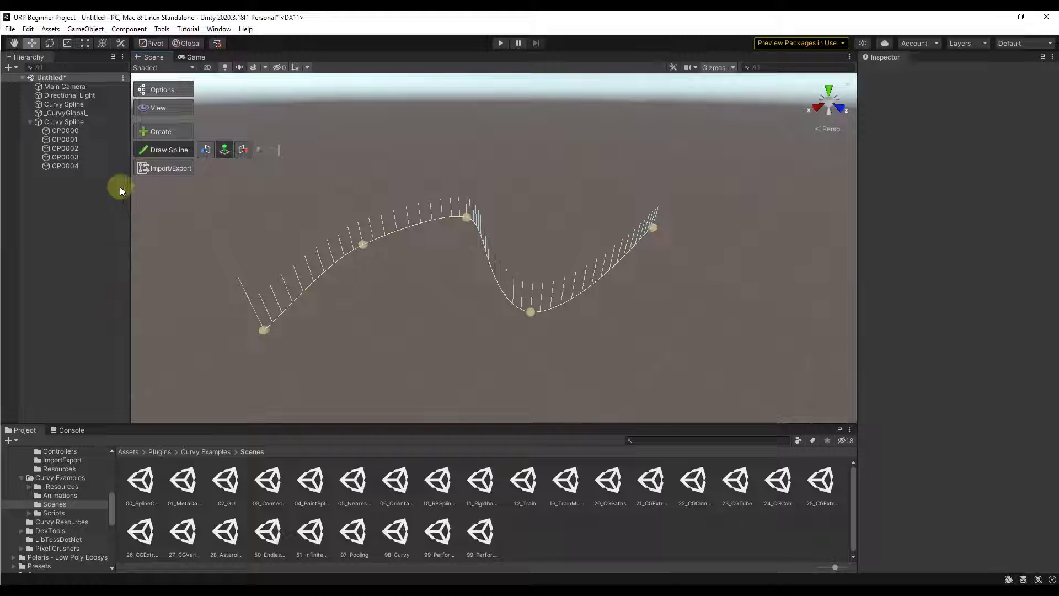
Try Linear interpolation on the five-point spline and return it to Catmull Rom.
click(55, 121)
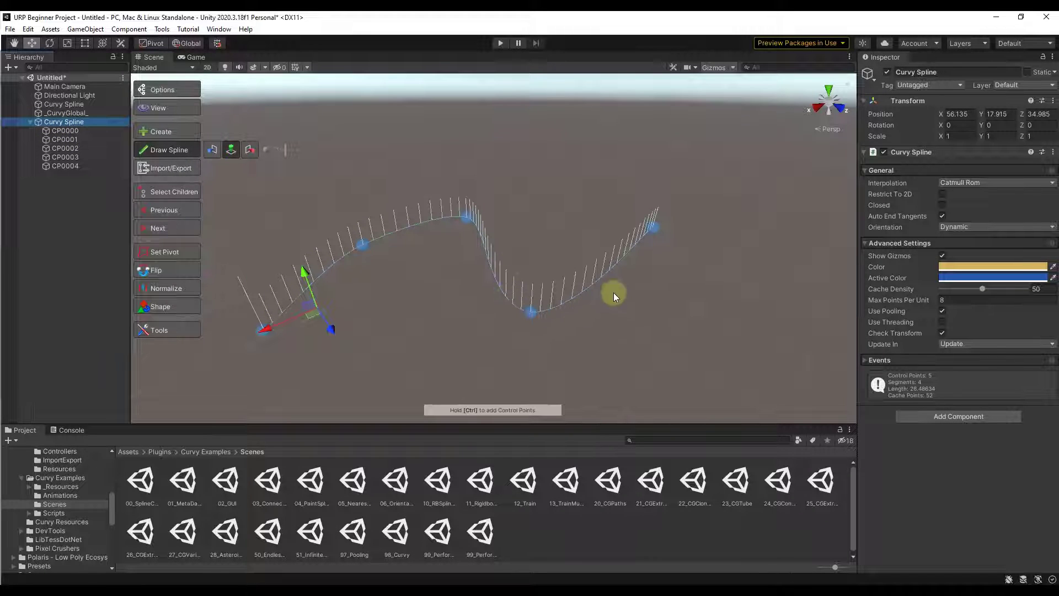
click(984, 181)
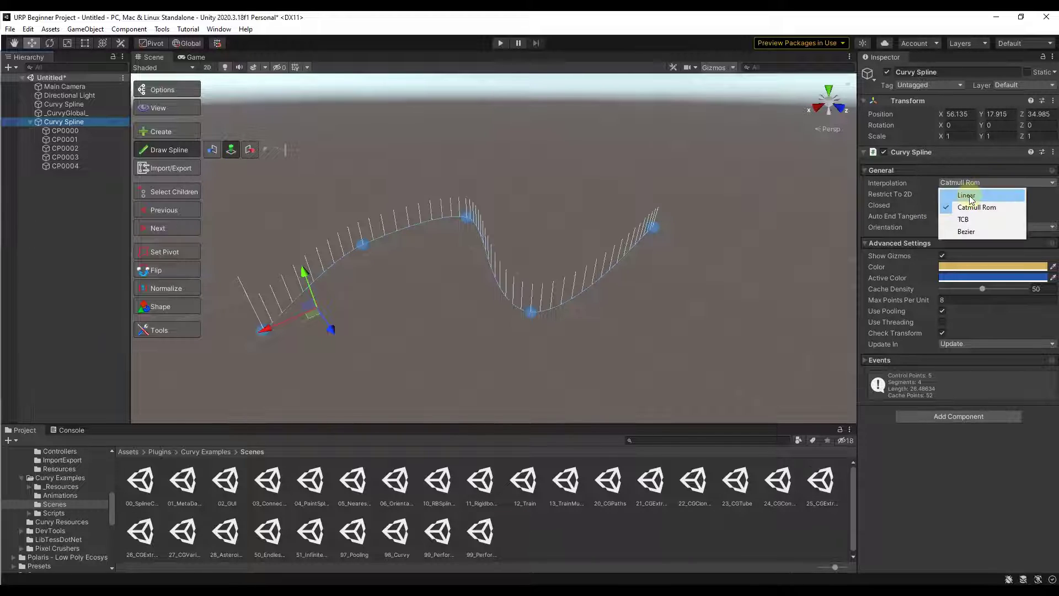
click(968, 196)
click(961, 182)
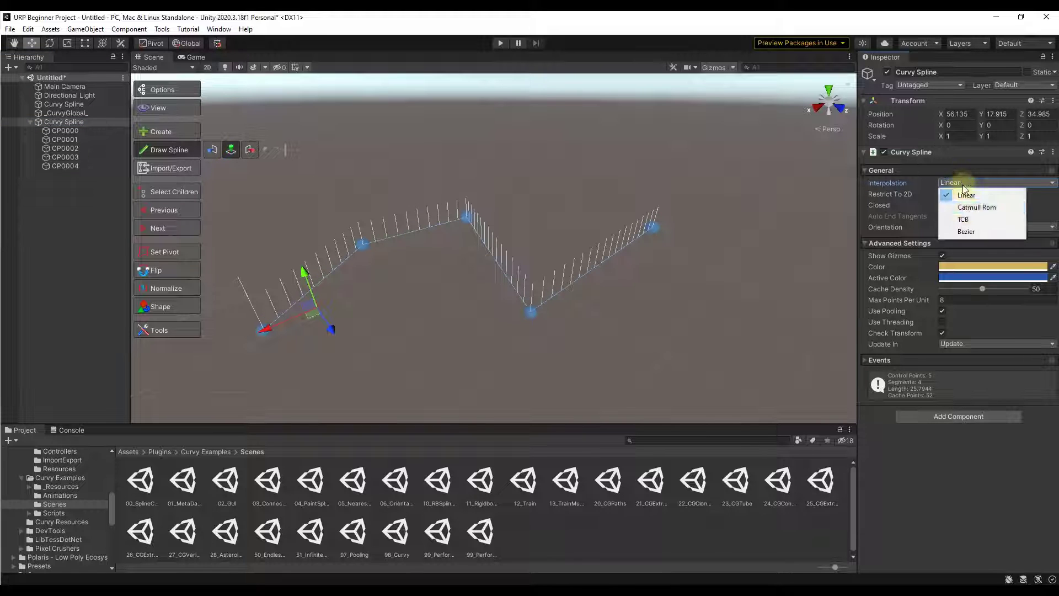
click(968, 208)
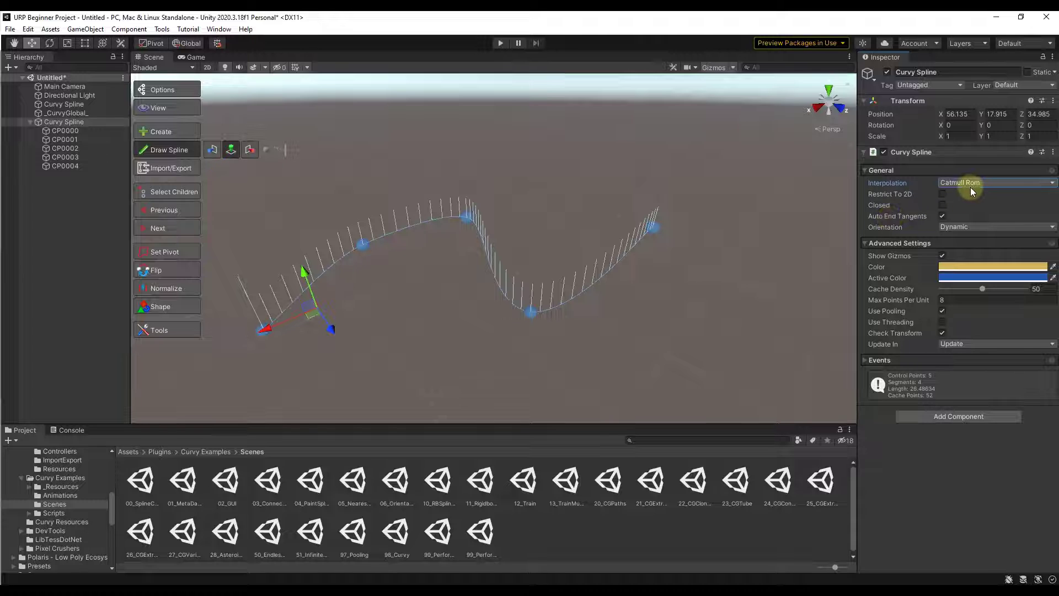
Move the spline's second control point farther out so the first bend becomes steeper.
click(359, 247)
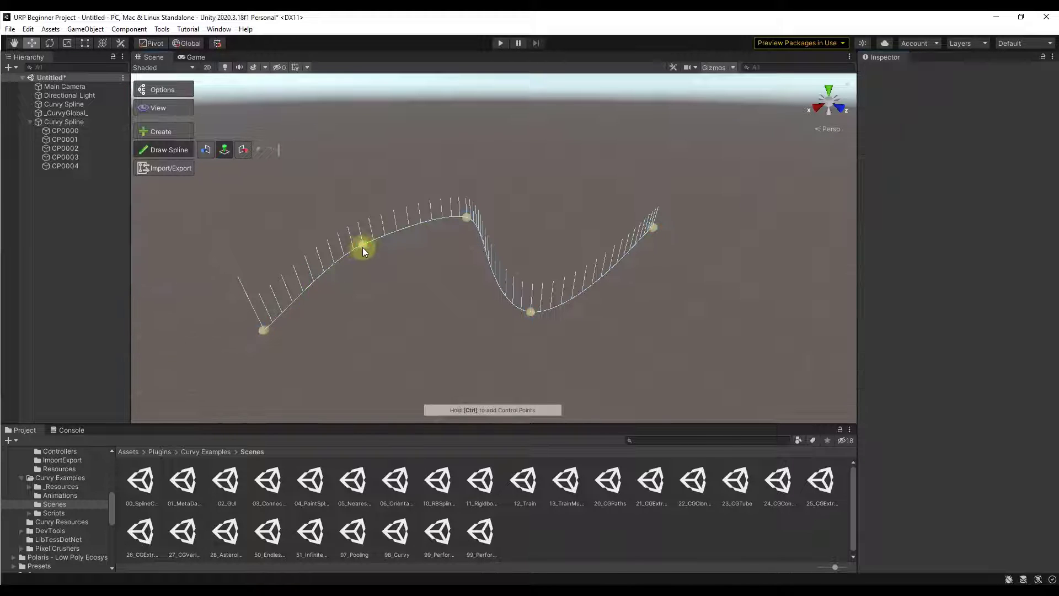
drag(365, 246, 317, 208)
Compare the Linear, TCB and Bezier interpolation types on the reshaped spline, and return to Catmull Rom.
click(978, 182)
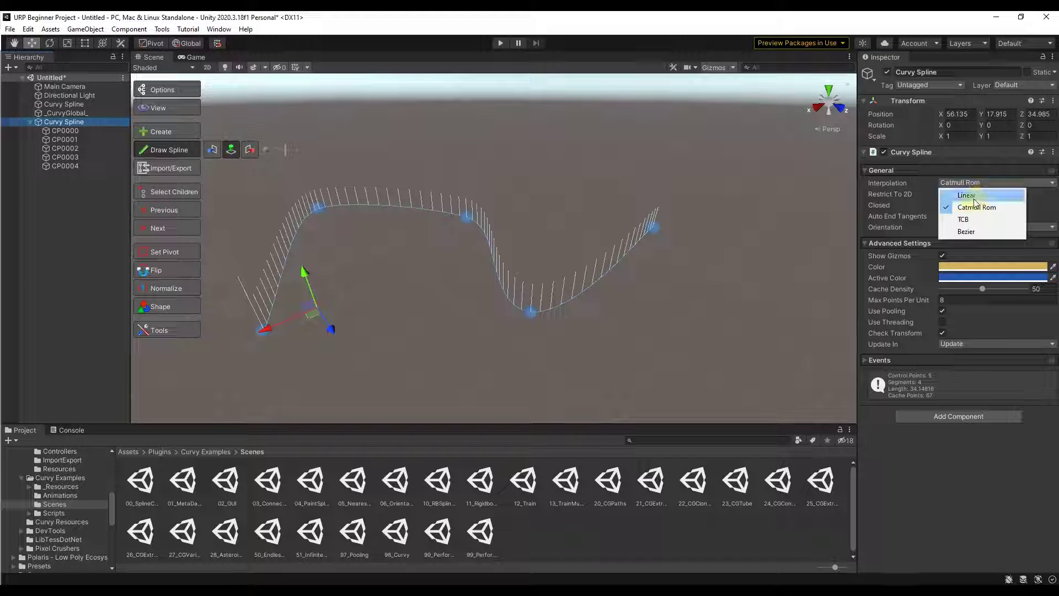
click(978, 196)
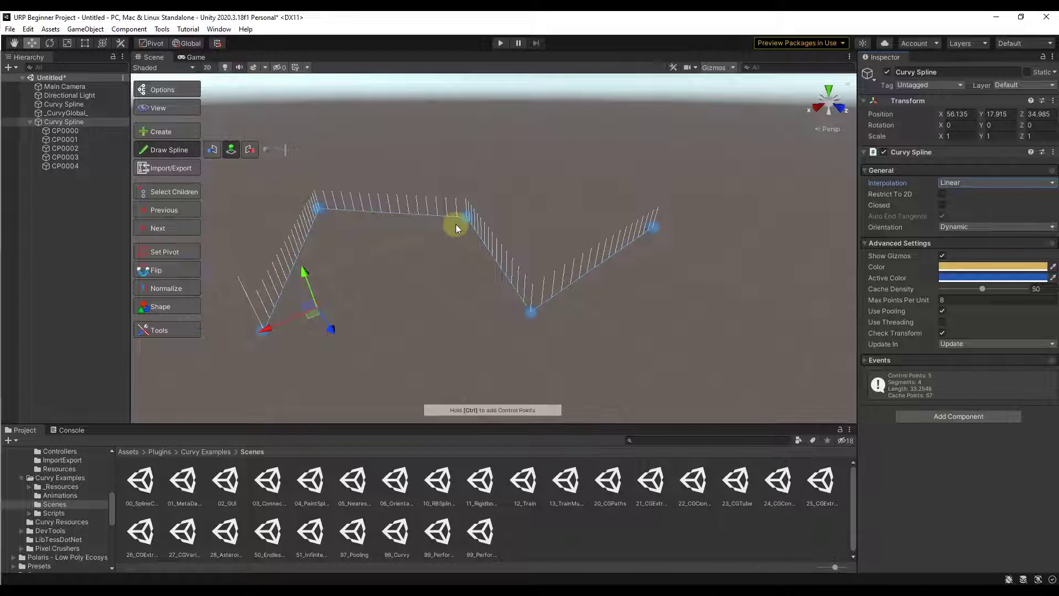
click(974, 181)
click(980, 221)
click(959, 183)
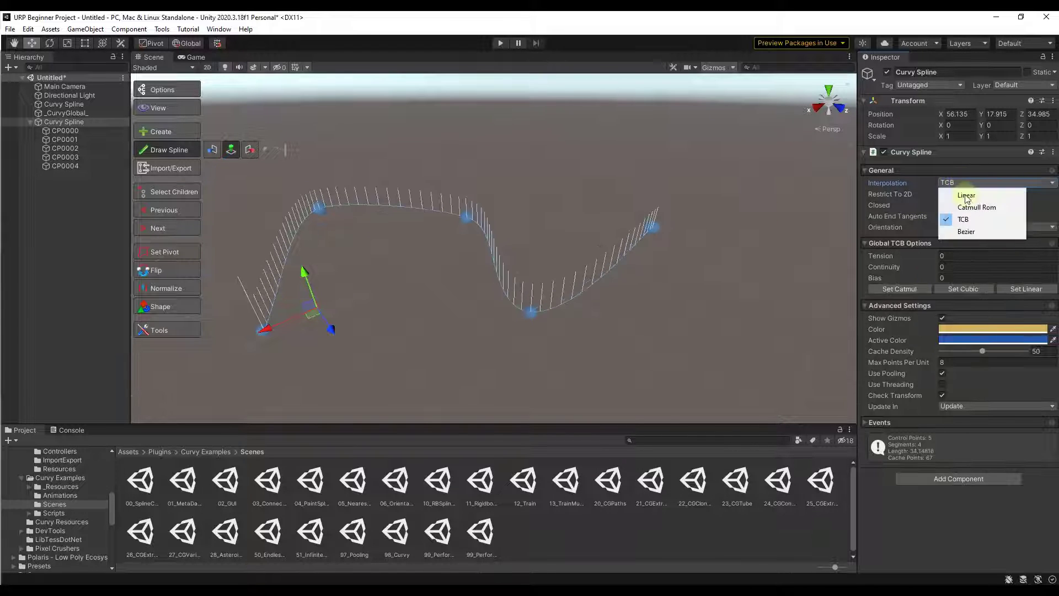
click(962, 229)
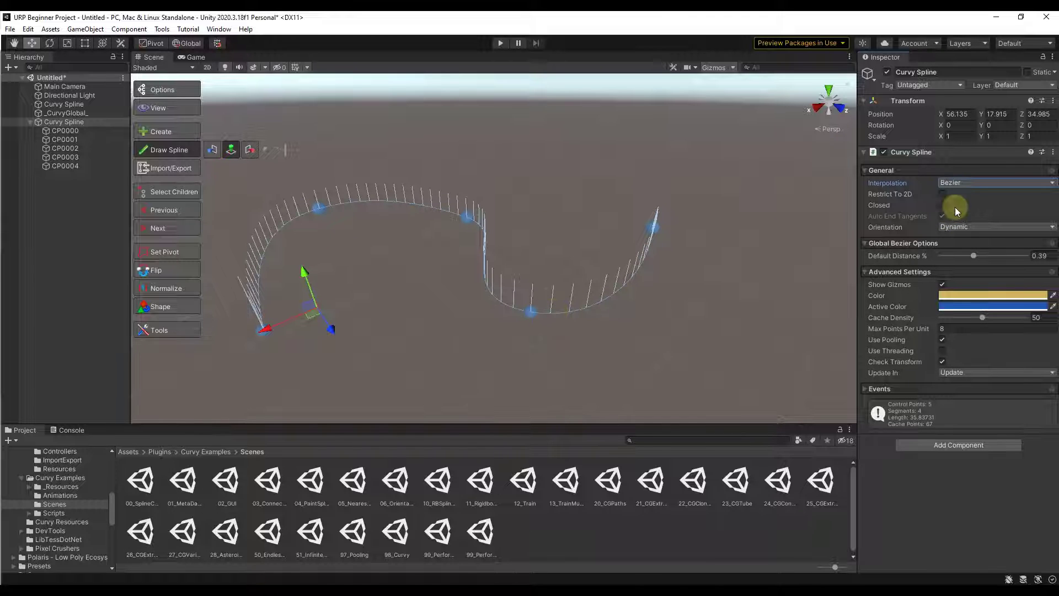
click(965, 182)
click(978, 210)
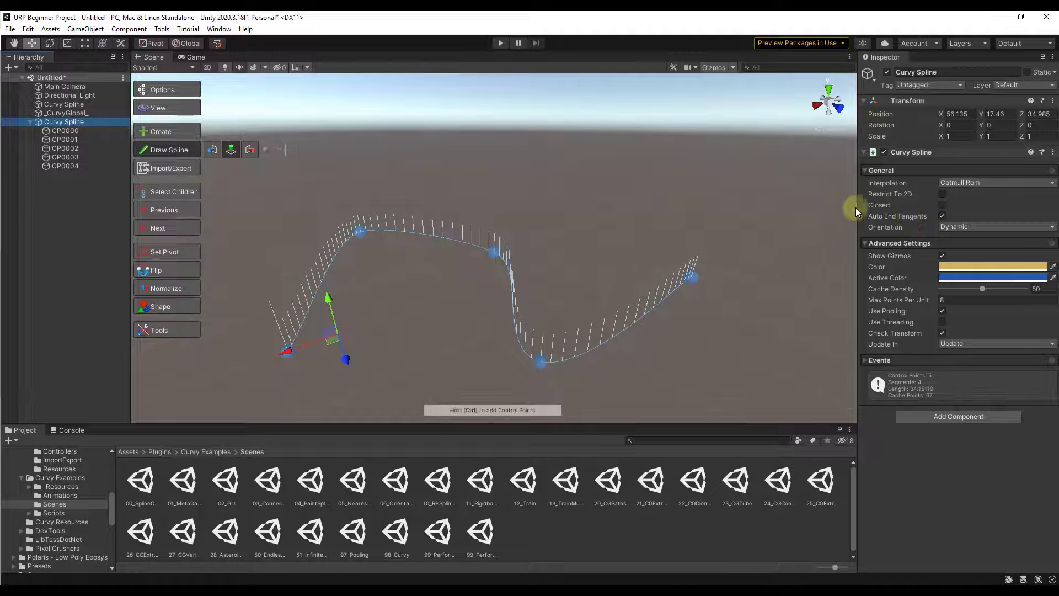
Move the last control point to about X -0.21, Z 7.63, and enable Closed on the Curvy Spline.
alt+drag(644, 283, 511, 391)
click(626, 259)
click(628, 260)
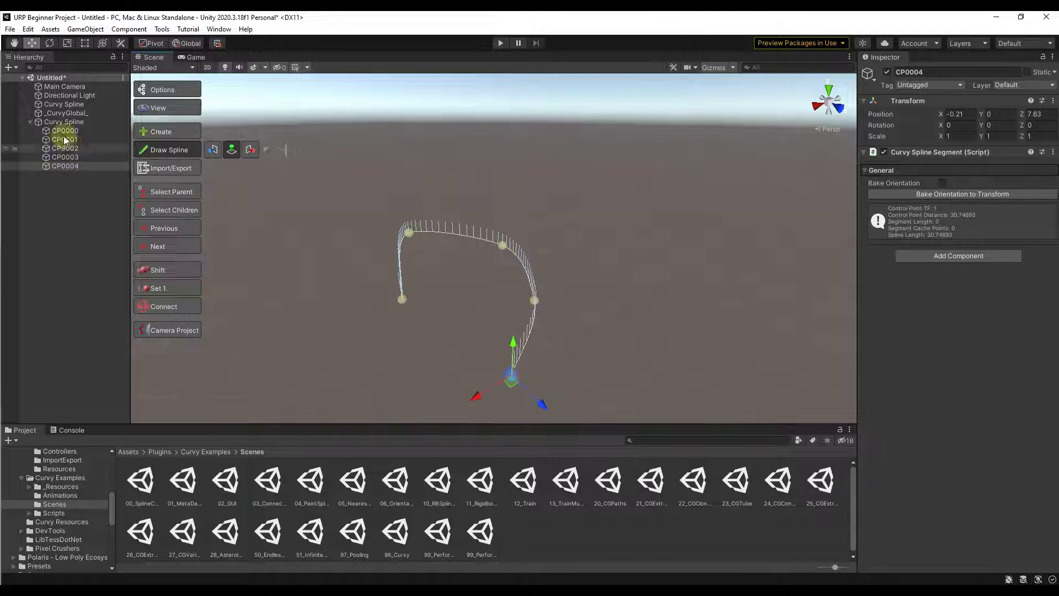
click(58, 121)
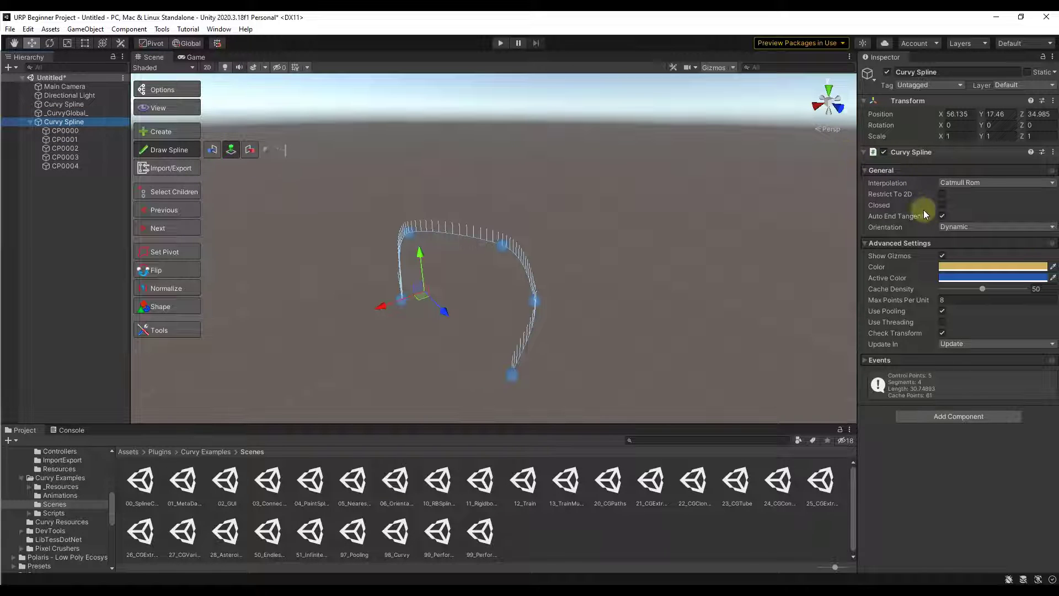
click(942, 205)
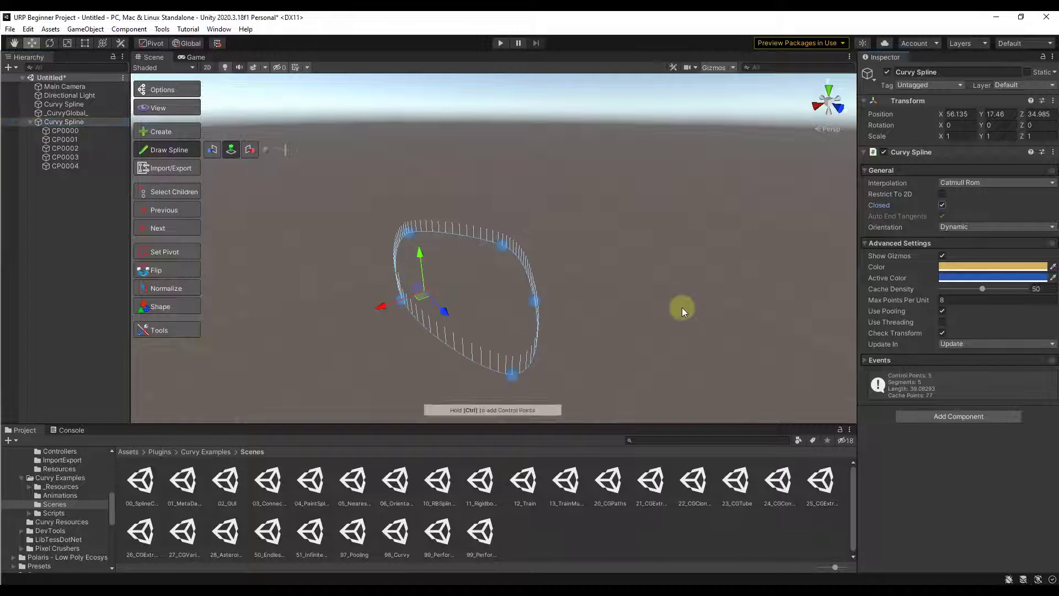
Widen the closed loop by moving CP0003 to about X -9.95, Z 5.13 and CP0002 to about X -13.24, Z -8.19.
click(533, 300)
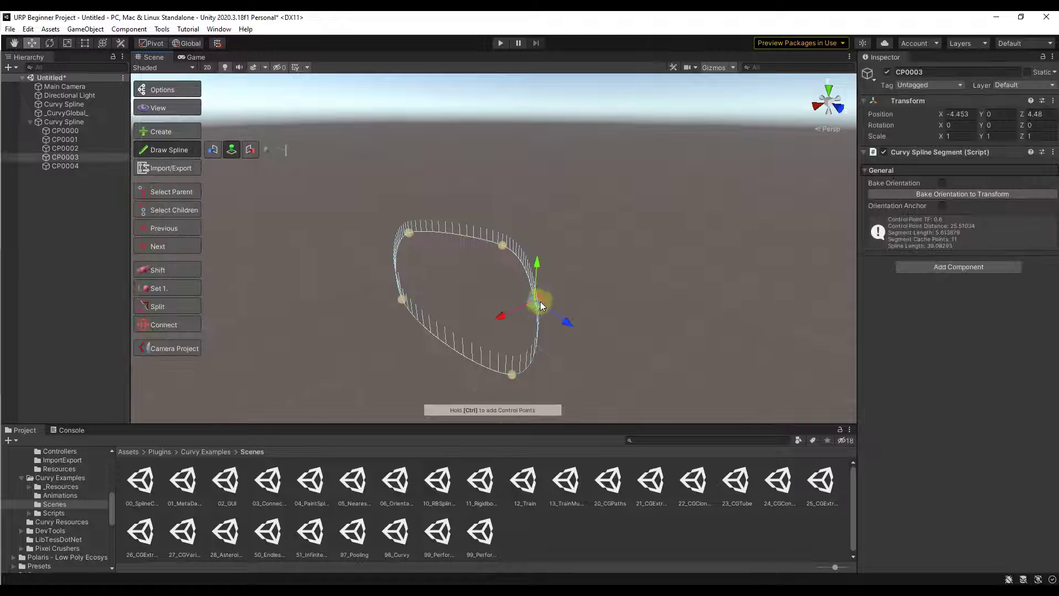
drag(540, 302, 606, 275)
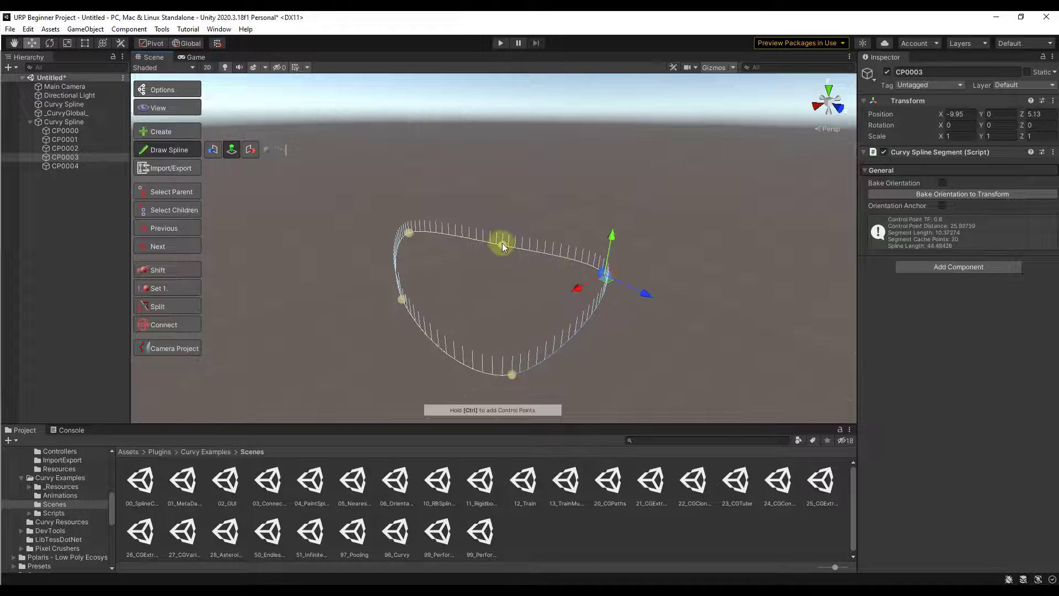
drag(503, 247, 511, 213)
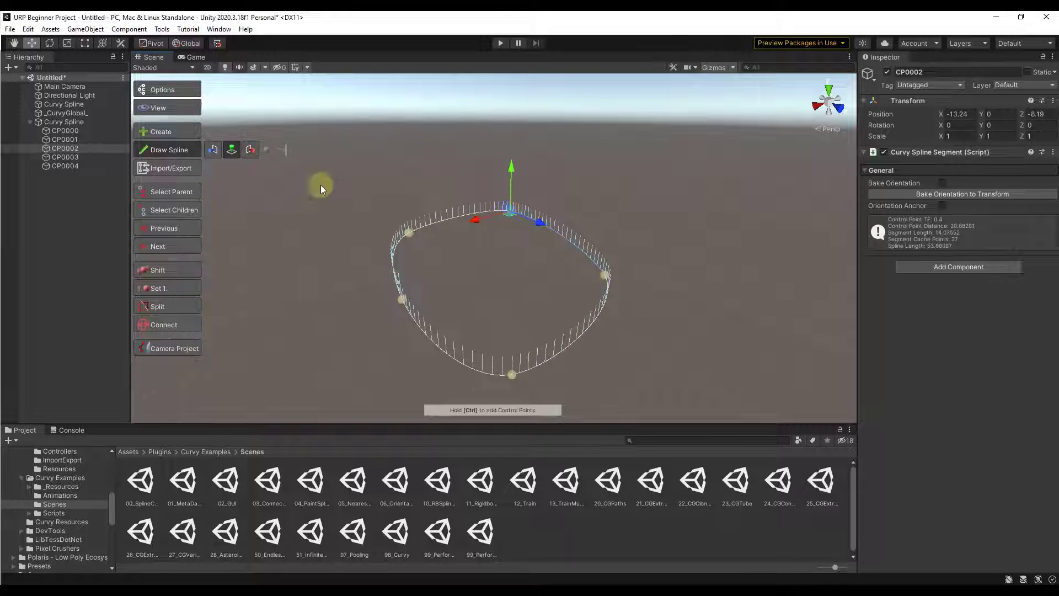
Select the closed Curvy Spline and lower its Cache Density to 48.
click(496, 211)
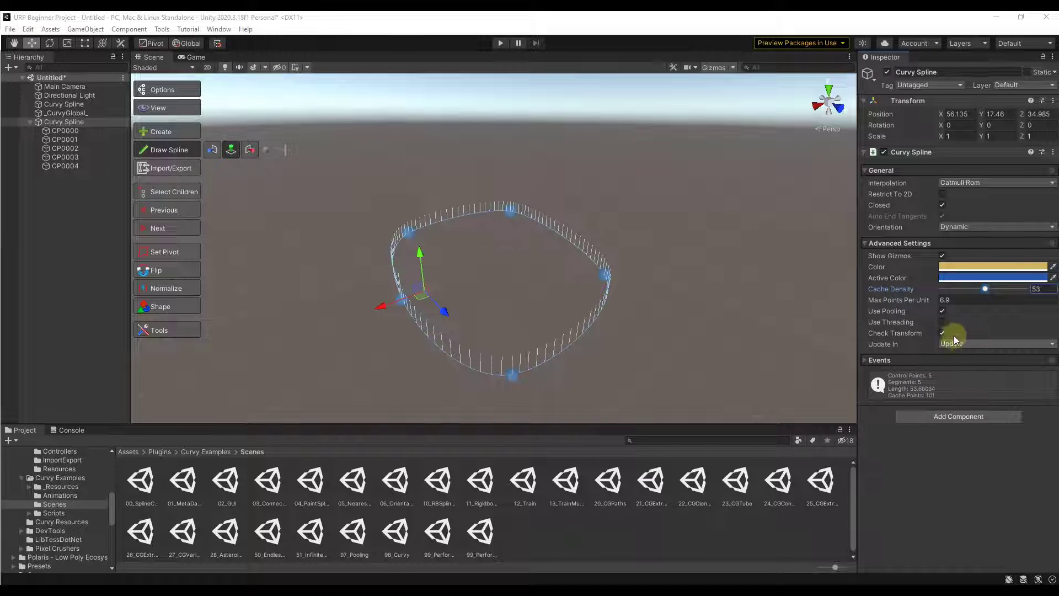
drag(896, 290, 935, 289)
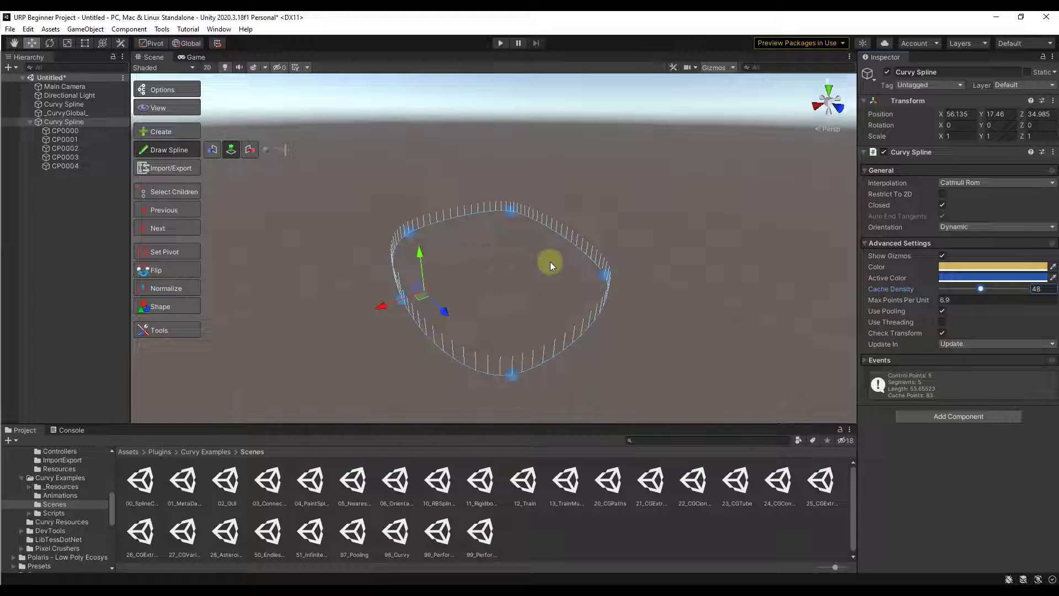
Review the Curvy preferences, including the editor colors and the Bezier shortcut bindings, and close them.
click(165, 91)
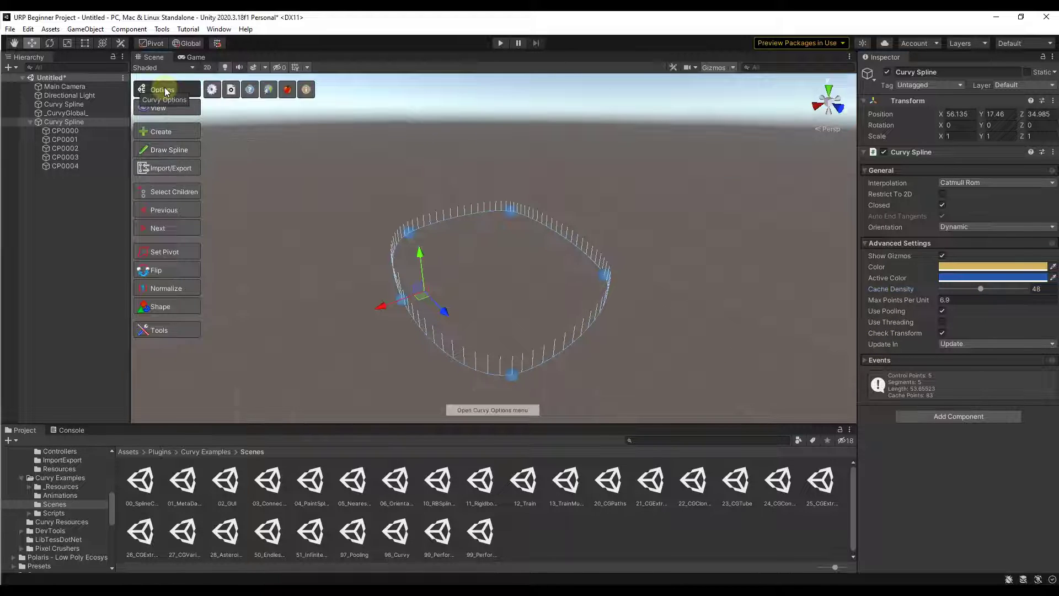
click(214, 95)
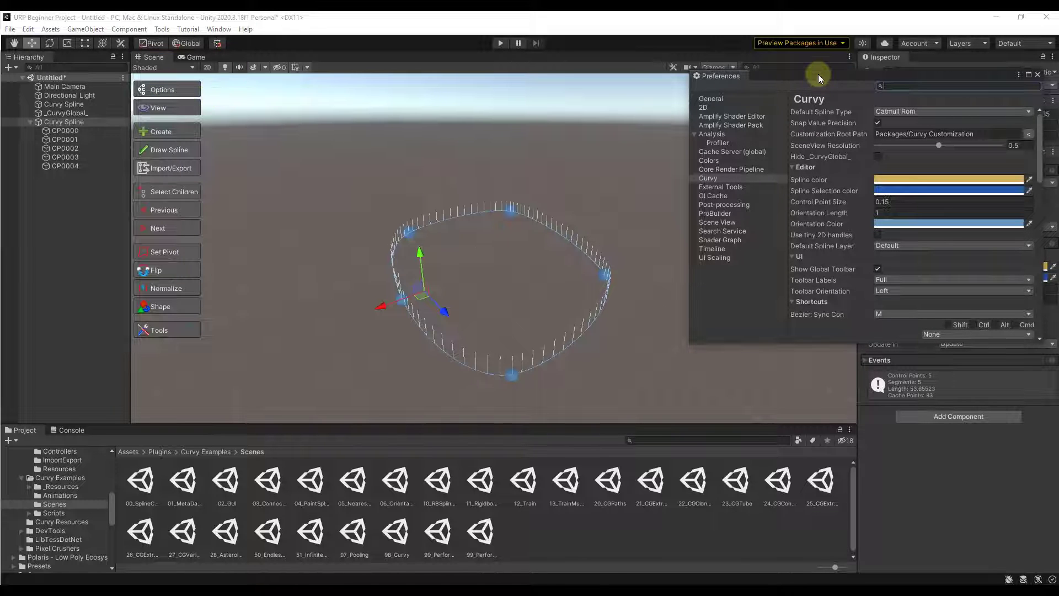
drag(818, 74, 700, 83)
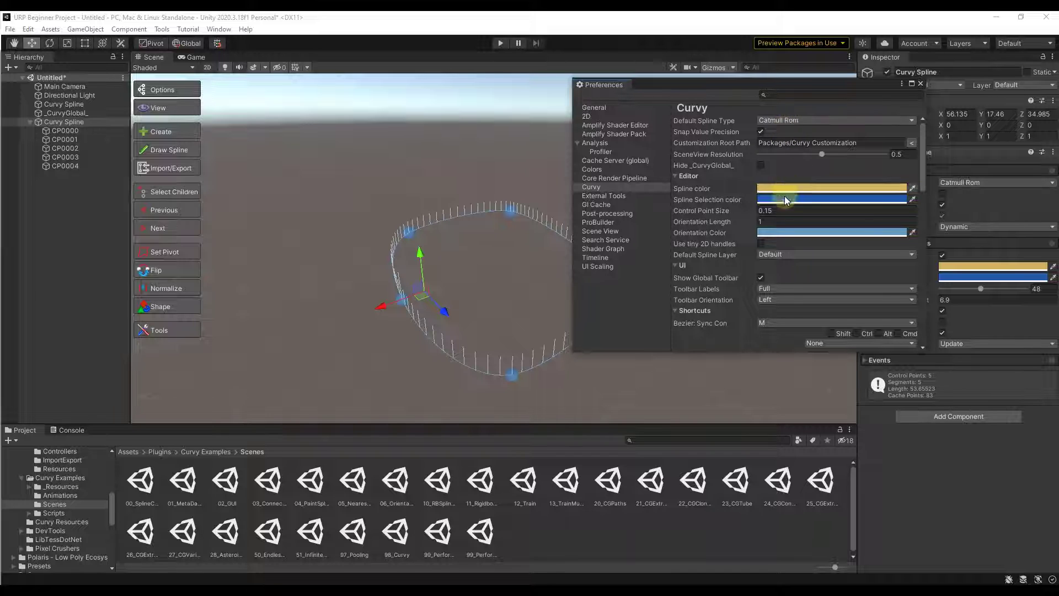
scroll(778, 267, down, 6)
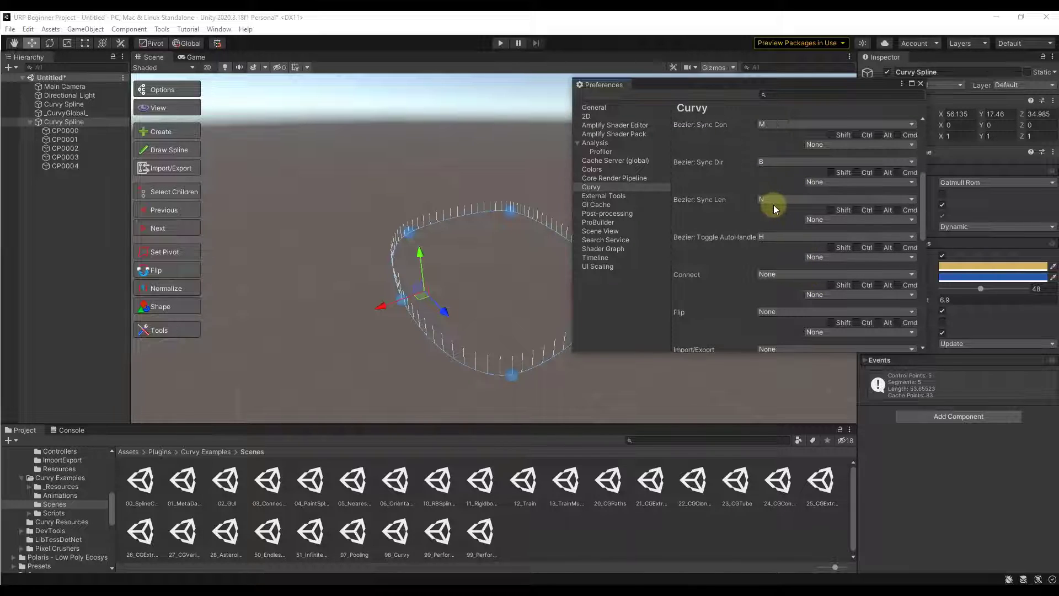
click(782, 236)
click(702, 221)
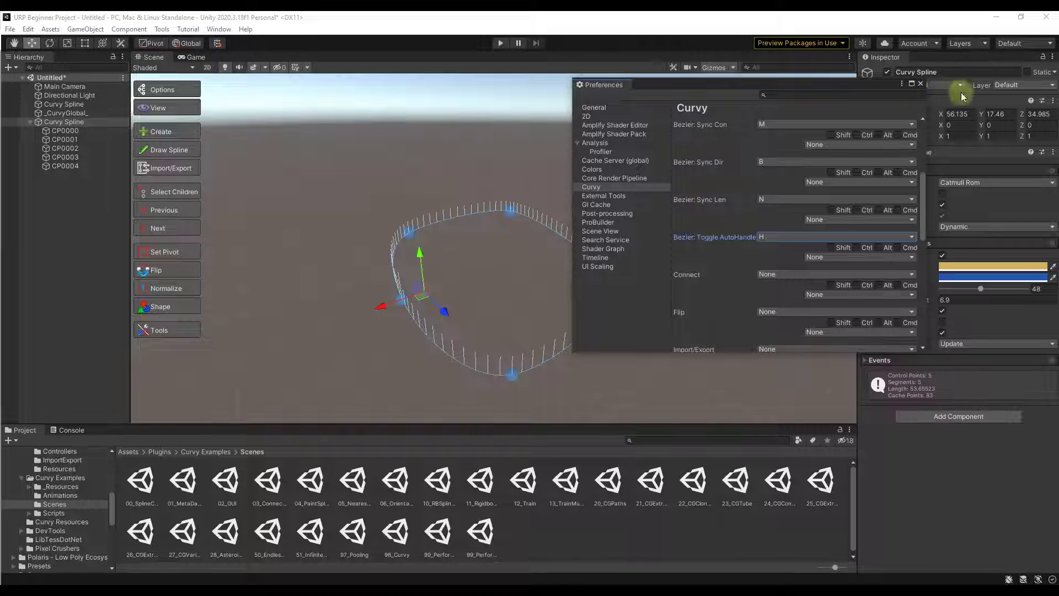
click(920, 85)
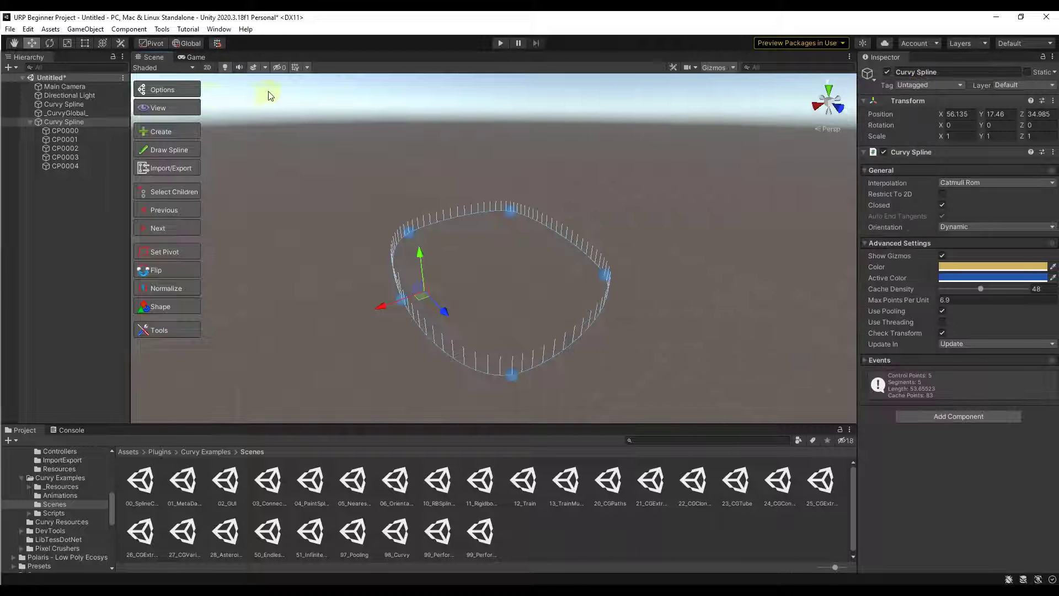
View the About Curvy window with its version information and learning resource links, and close it.
click(165, 89)
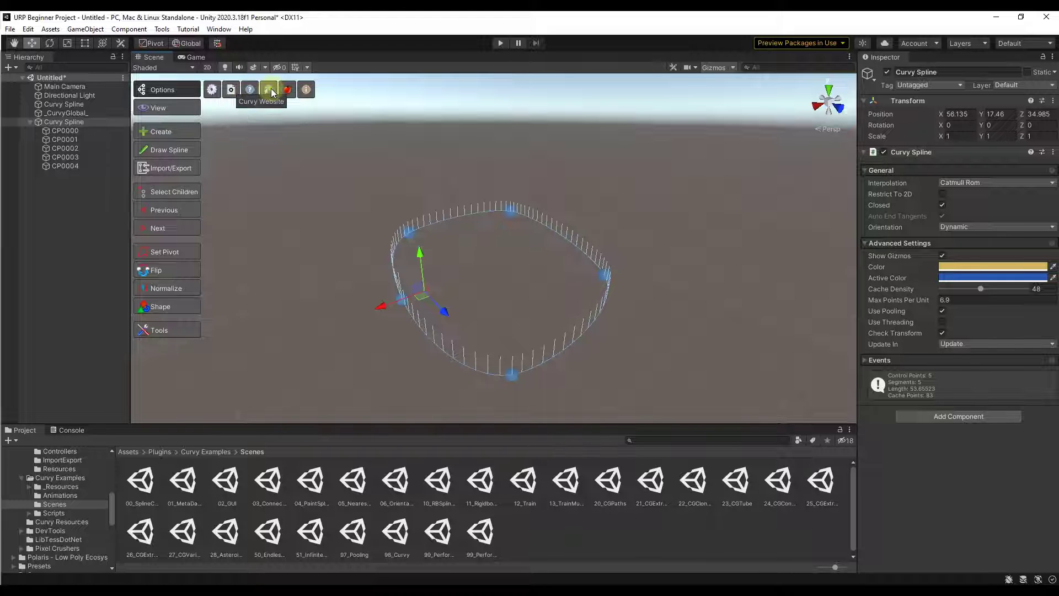
click(306, 91)
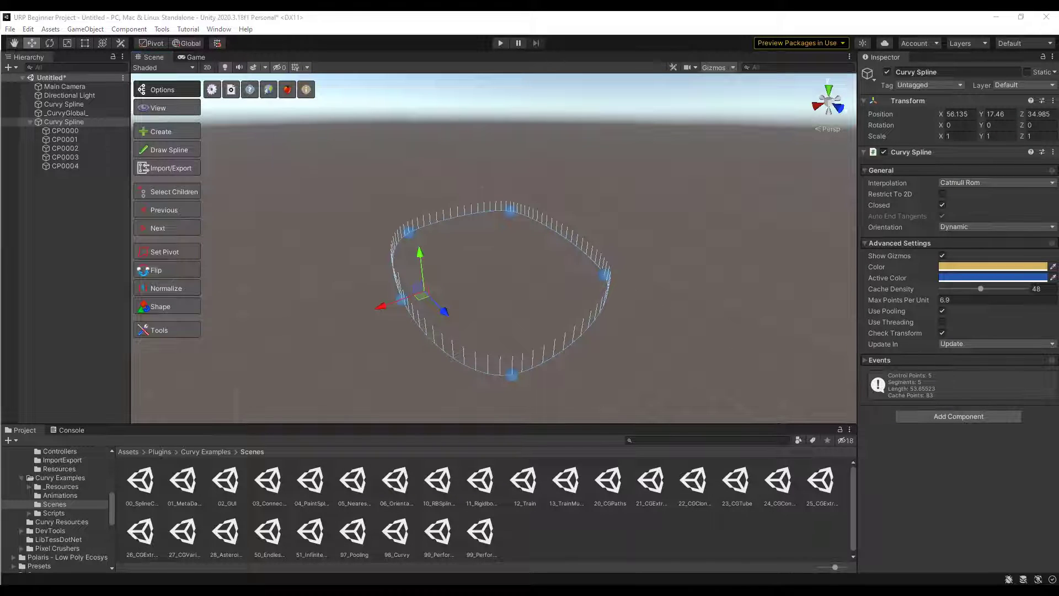
drag(790, 155, 722, 85)
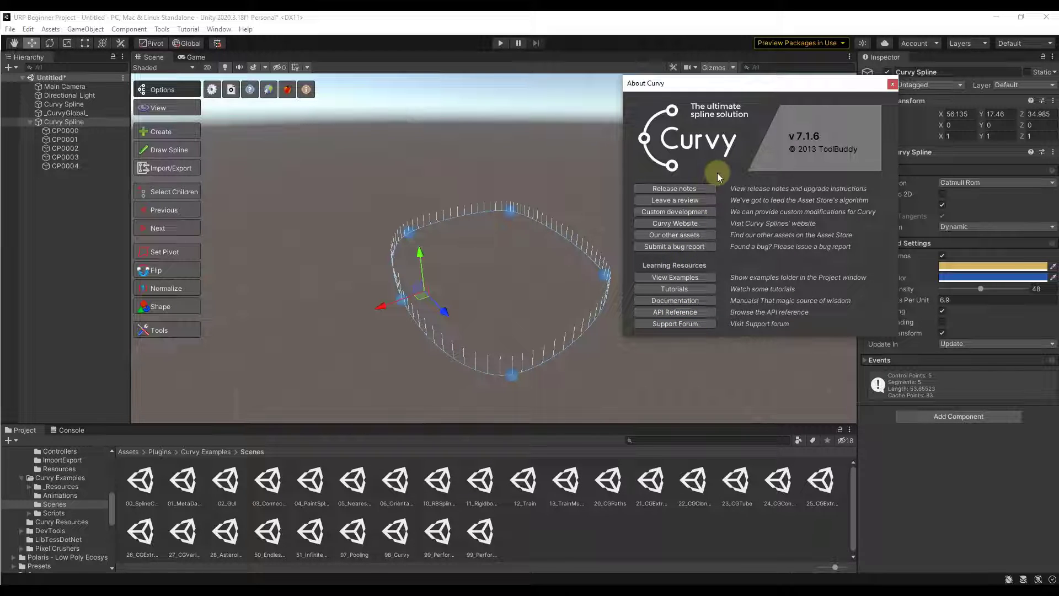
click(892, 84)
Create a 2D circle shape spline with a radius of 4.4 on the XZ plane.
alt+drag(625, 254, 595, 264)
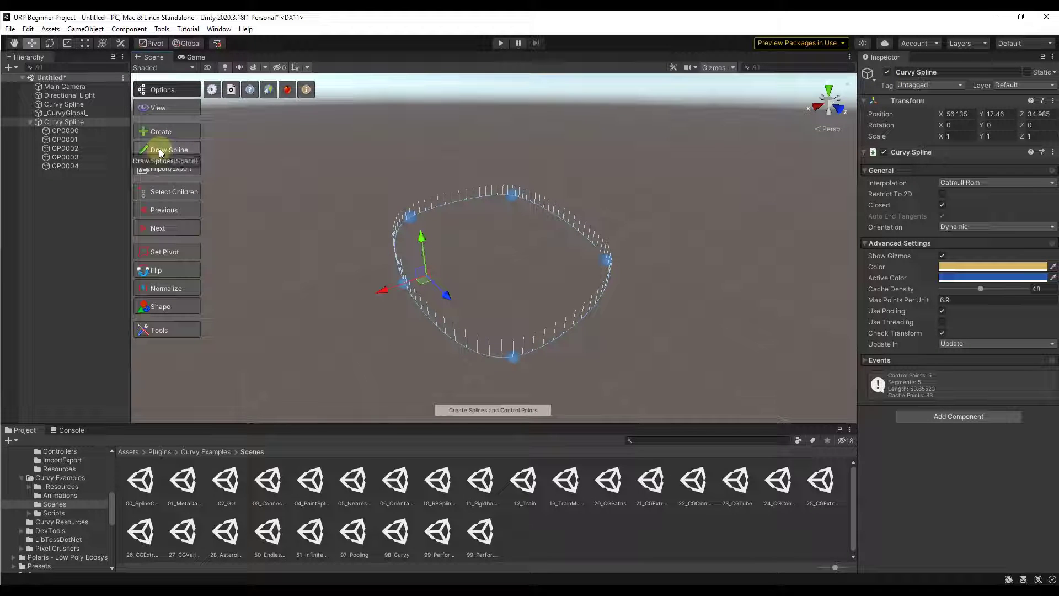
click(159, 132)
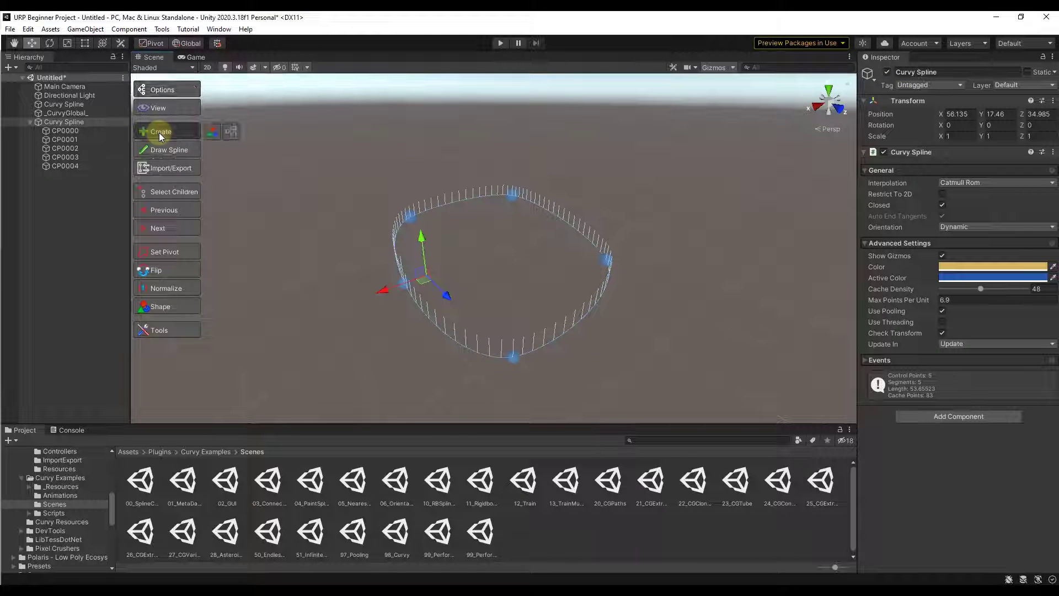
click(214, 131)
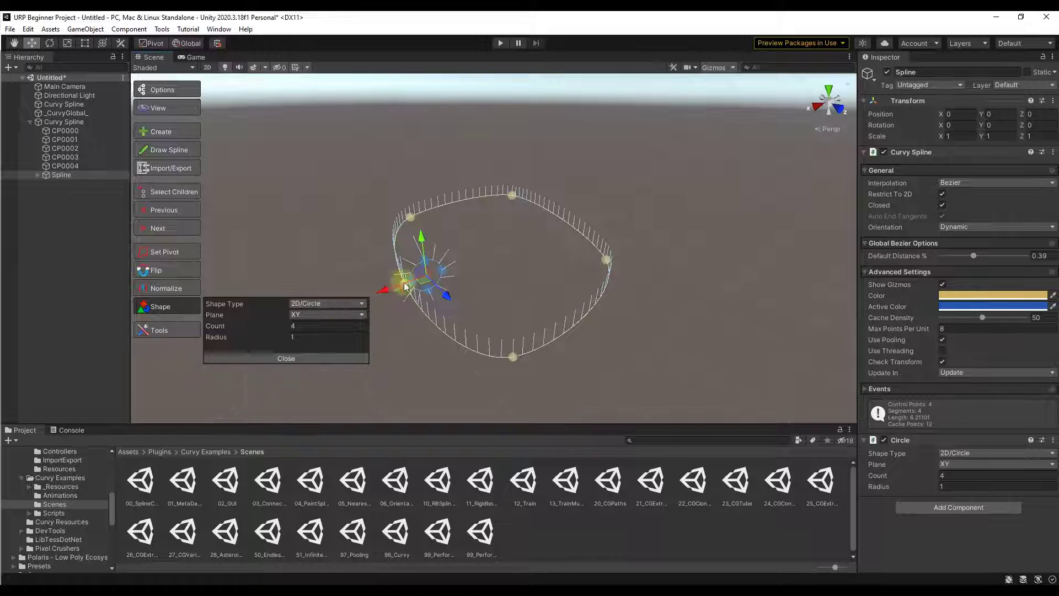
mouse_move(245, 339)
mouse_down()
mouse_move(283, 334)
mouse_move(256, 337)
mouse_up()
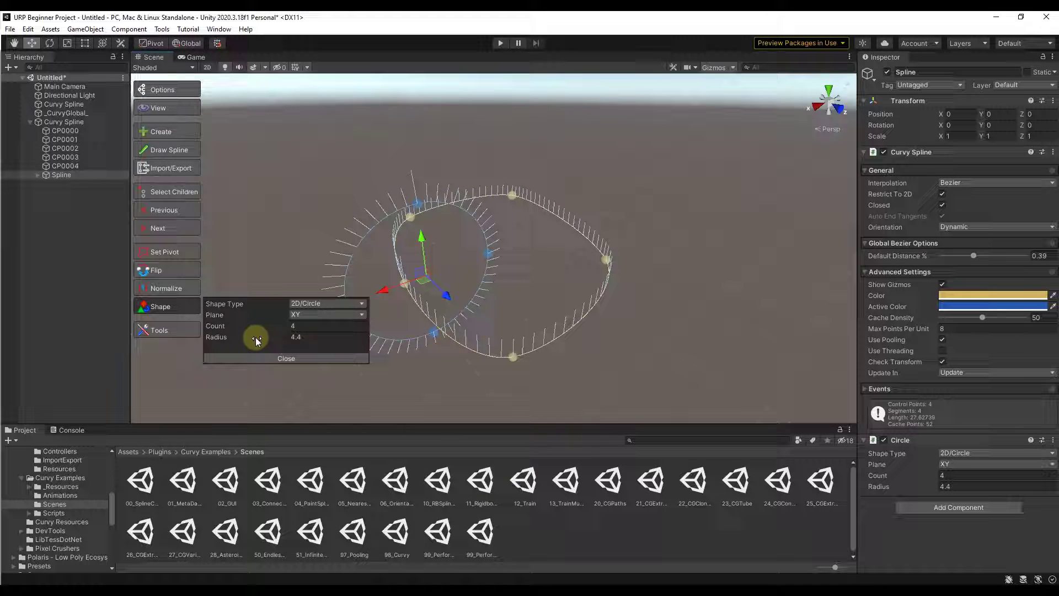
click(297, 317)
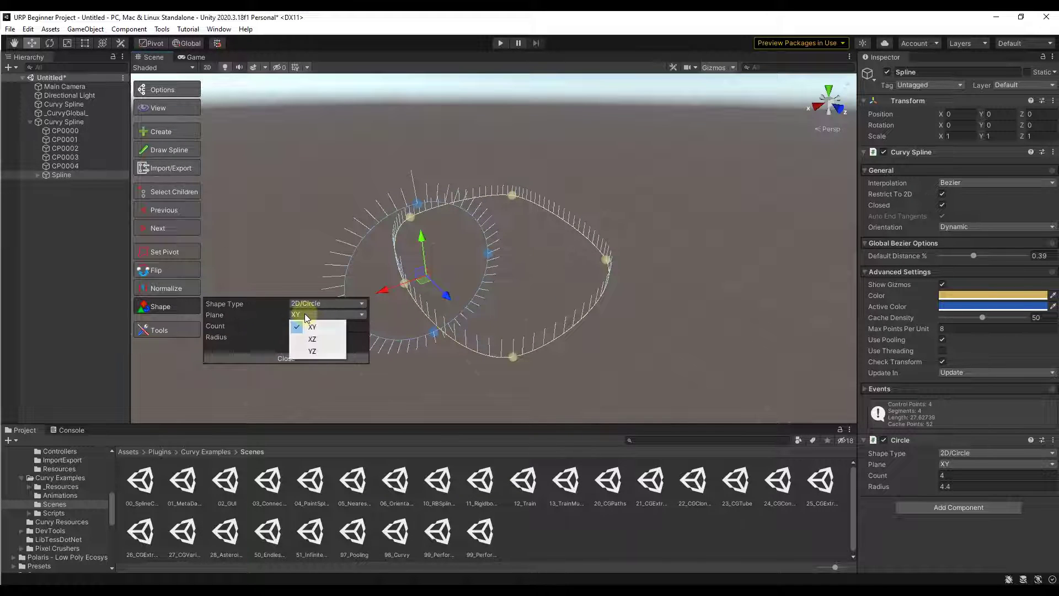
click(317, 339)
Move the circle spline to about X -28.27, Z 4.76, and set its count to 11 and radius to 4.87.
drag(425, 286, 615, 300)
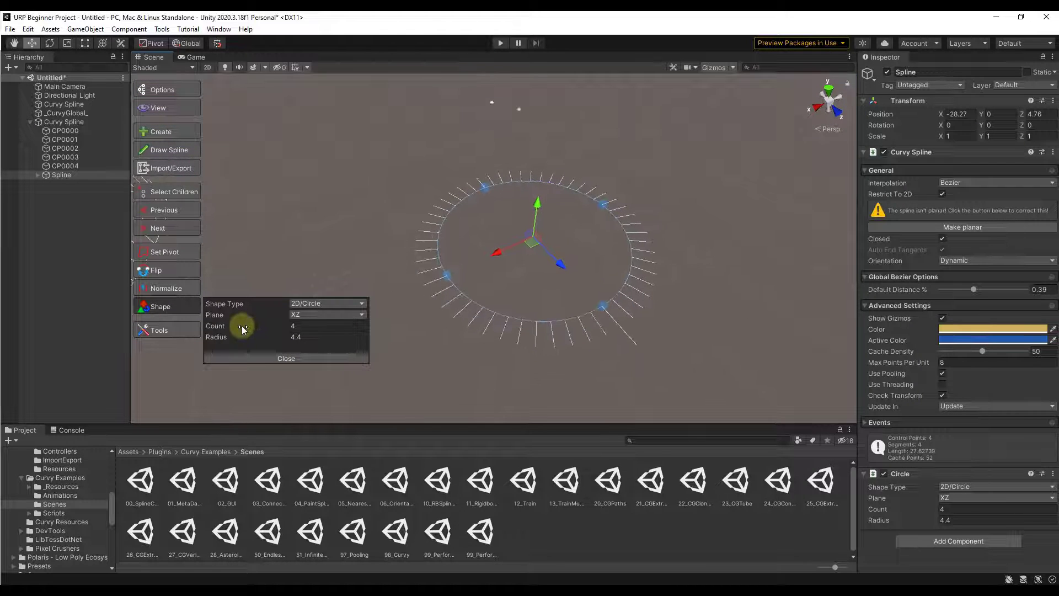
drag(242, 325, 251, 322)
drag(248, 325, 274, 318)
Change the shape to a 2D Rounded Rectangle on the XZ plane with width 5.07, height 6.46 and roundness 0.45.
click(307, 304)
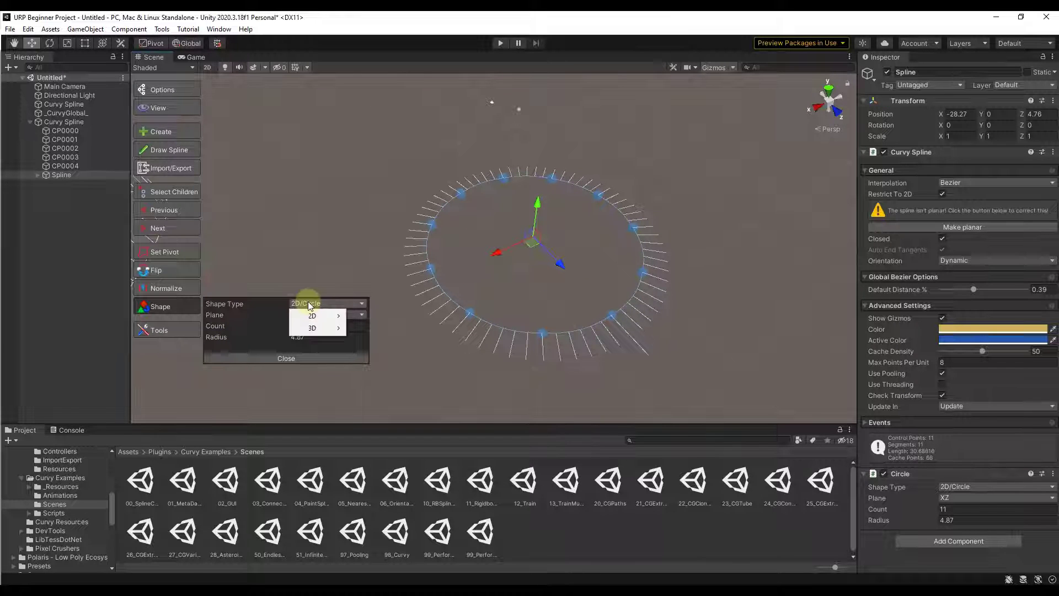
mouse_move(311, 318)
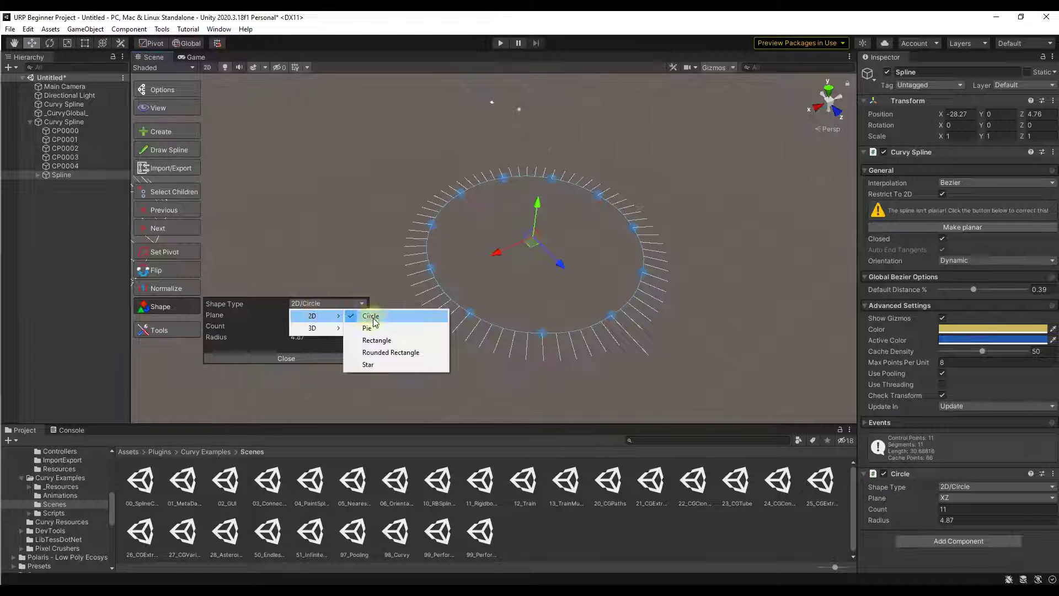
click(380, 353)
click(330, 323)
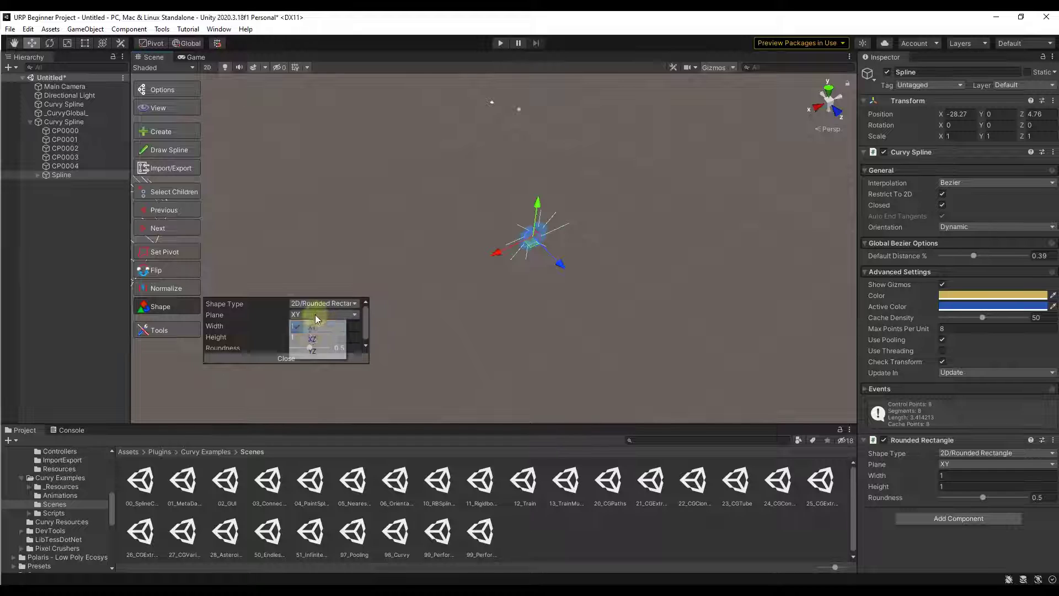
click(310, 330)
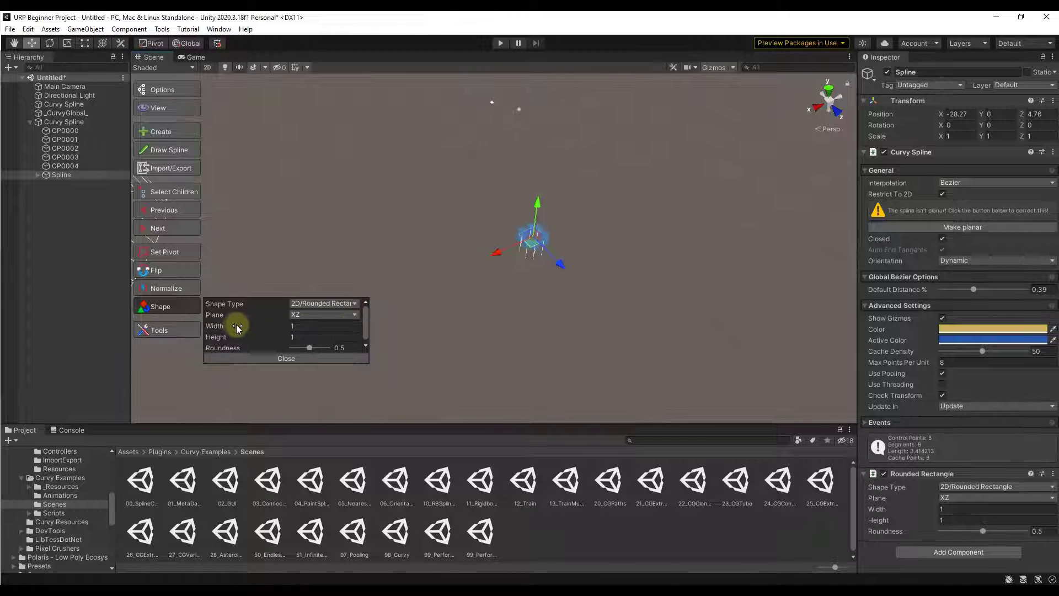
drag(236, 325, 281, 346)
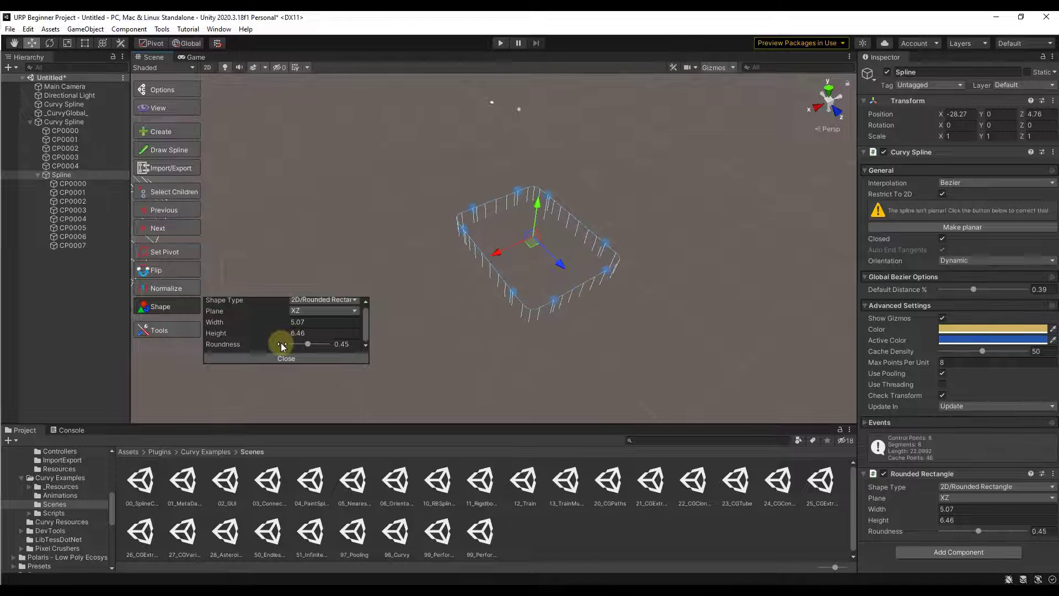
Change the shape to a 2D Star on the XZ plane with outer radius 4.66, inner radius 2.19 and inner roundness 0.11.
click(313, 304)
mouse_move(312, 315)
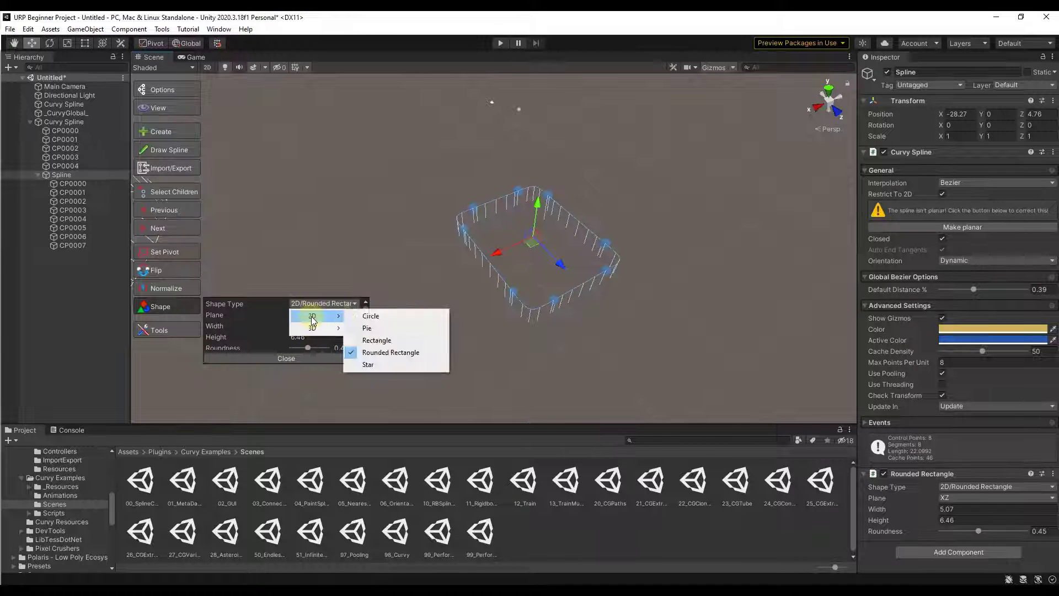
click(390, 360)
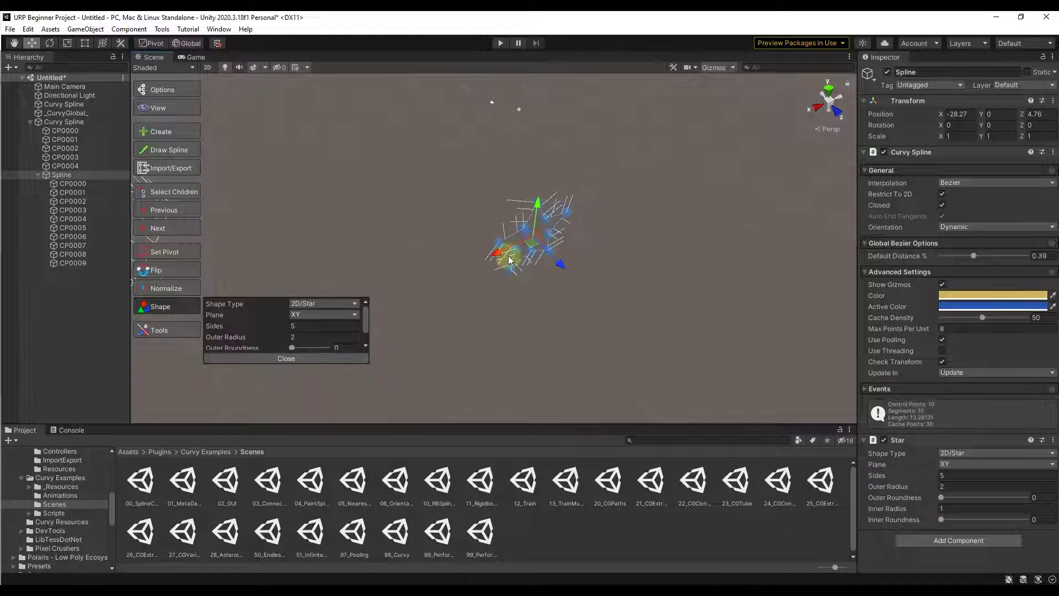
click(326, 315)
click(294, 340)
scroll(294, 343, down, 2)
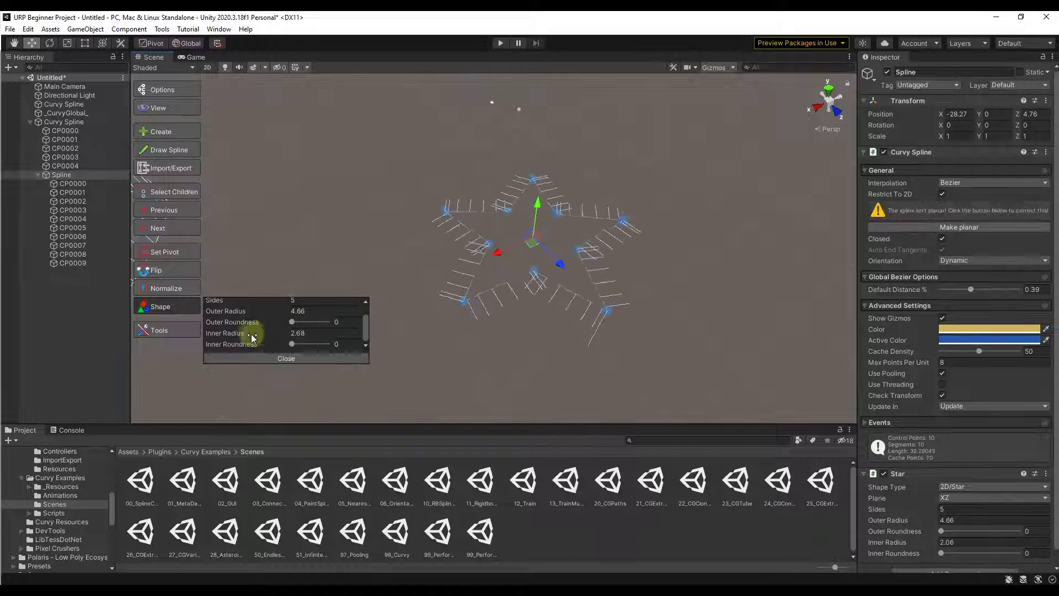
drag(251, 333, 296, 345)
scroll(304, 336, up, 2)
Change the shape to a 3D Spiral on the XZ plane with 4.31 circles and a radius of 3.32.
click(301, 310)
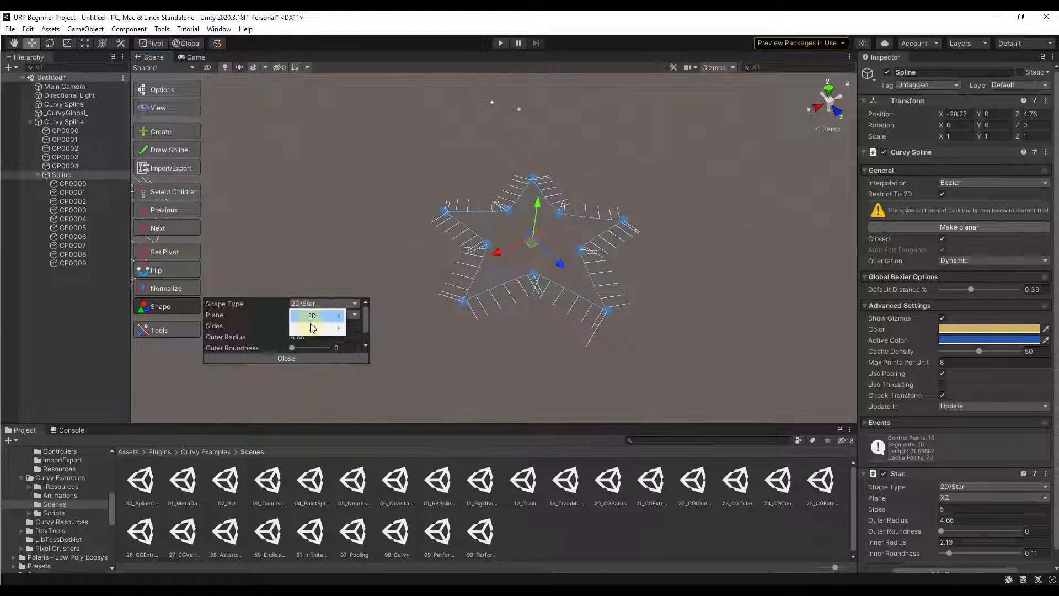
mouse_move(331, 316)
click(375, 327)
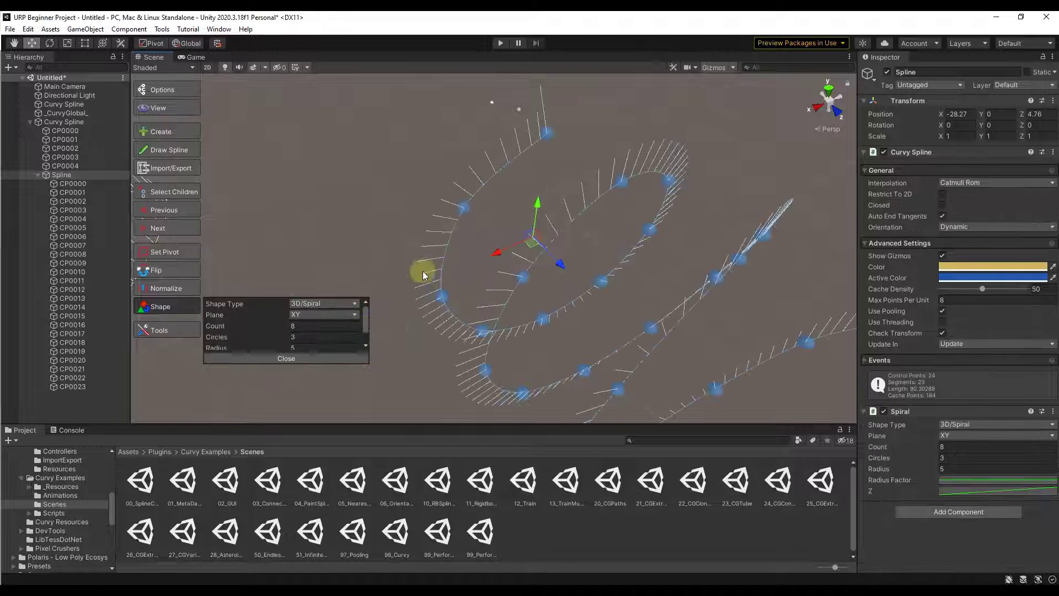
click(323, 315)
click(337, 338)
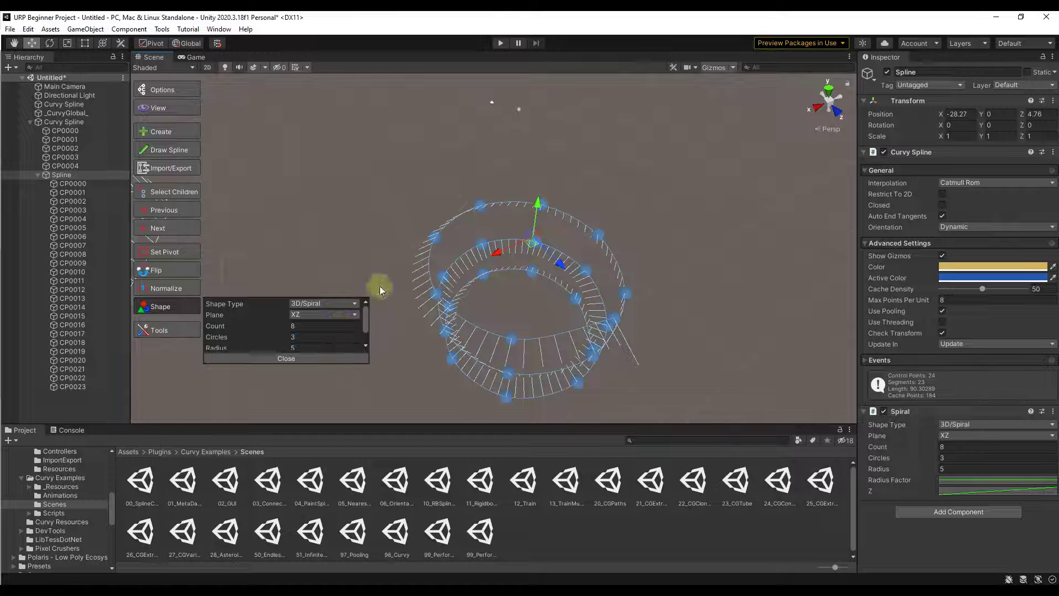
mouse_move(266, 326)
mouse_down()
mouse_move(289, 326)
mouse_move(266, 325)
mouse_move(276, 337)
mouse_move(230, 318)
mouse_move(251, 324)
mouse_up()
scroll(266, 330, down, 1)
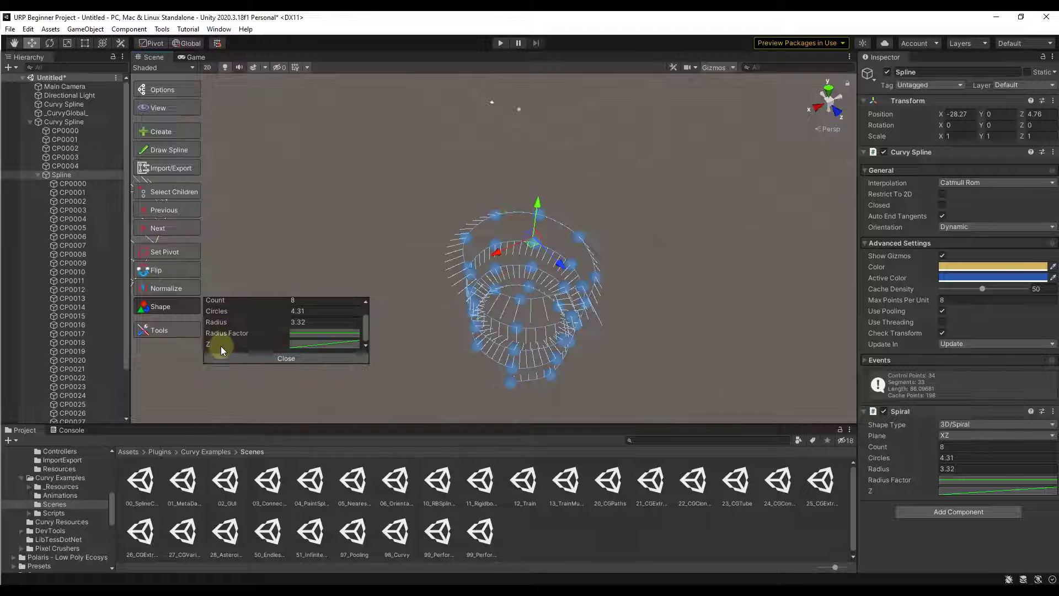
click(287, 359)
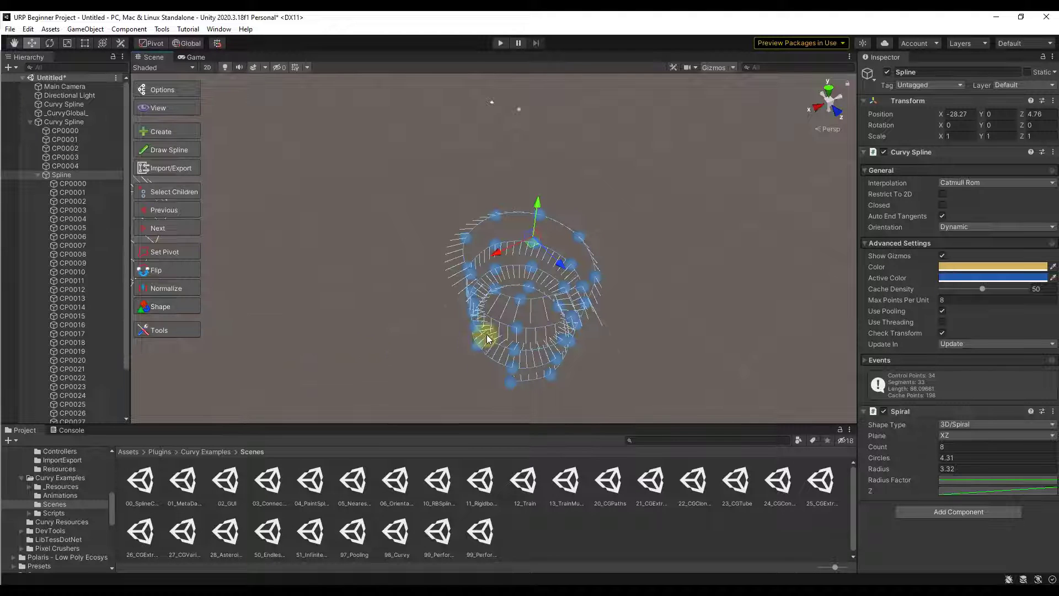
Set the spiral's pivot to its bottom centre, and raise the spline to about Y -8.4.
click(161, 251)
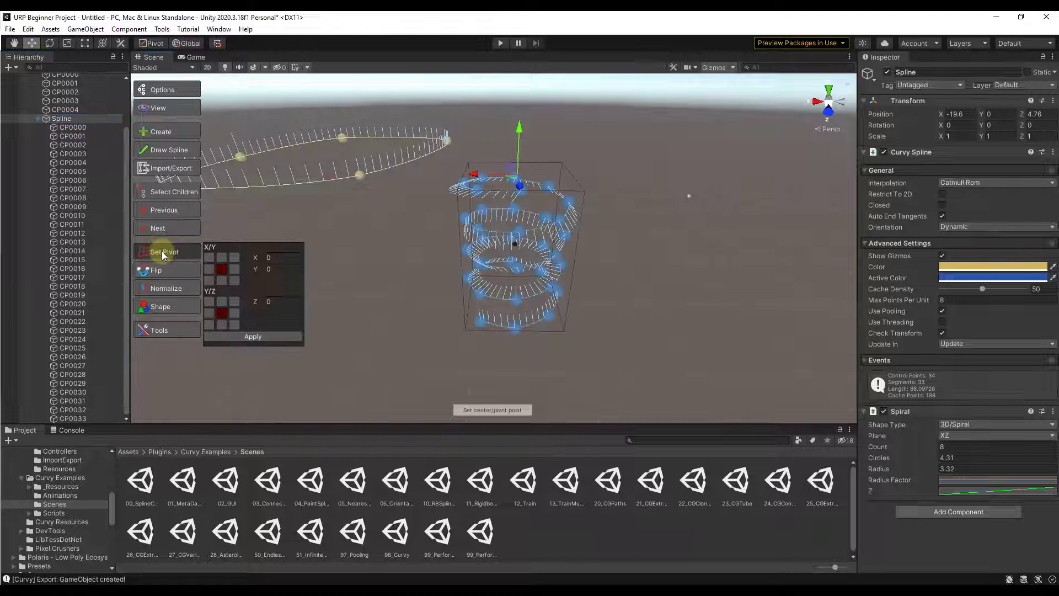
click(225, 324)
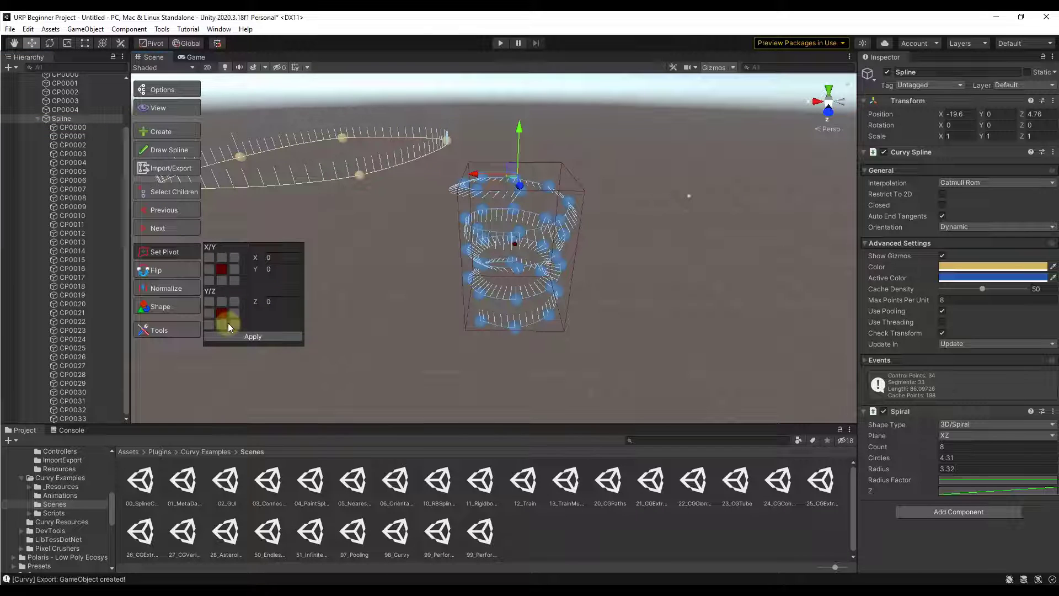
click(223, 267)
click(233, 269)
click(236, 300)
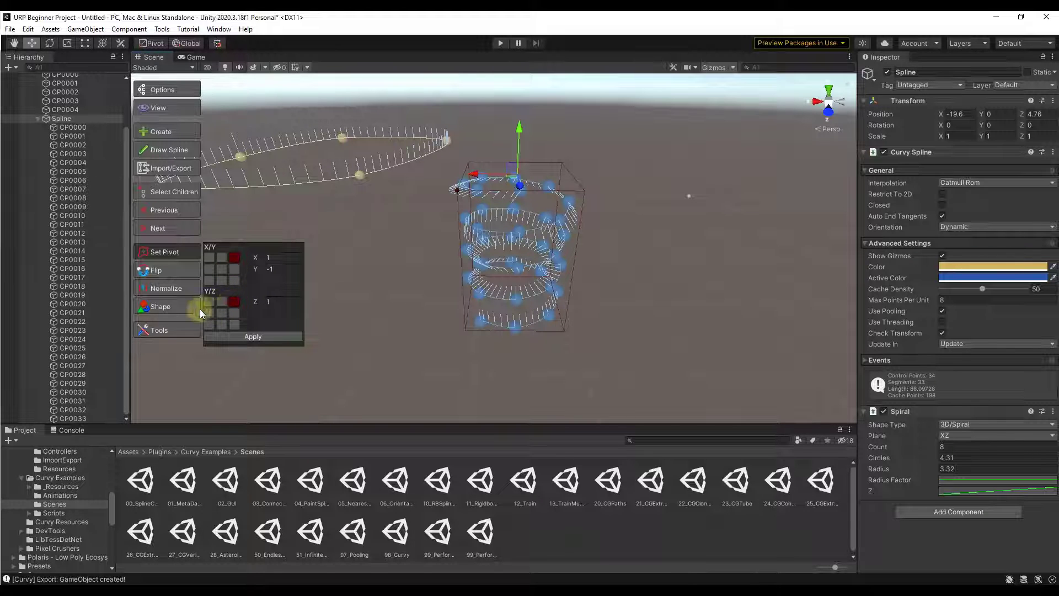
click(220, 313)
click(220, 327)
click(238, 337)
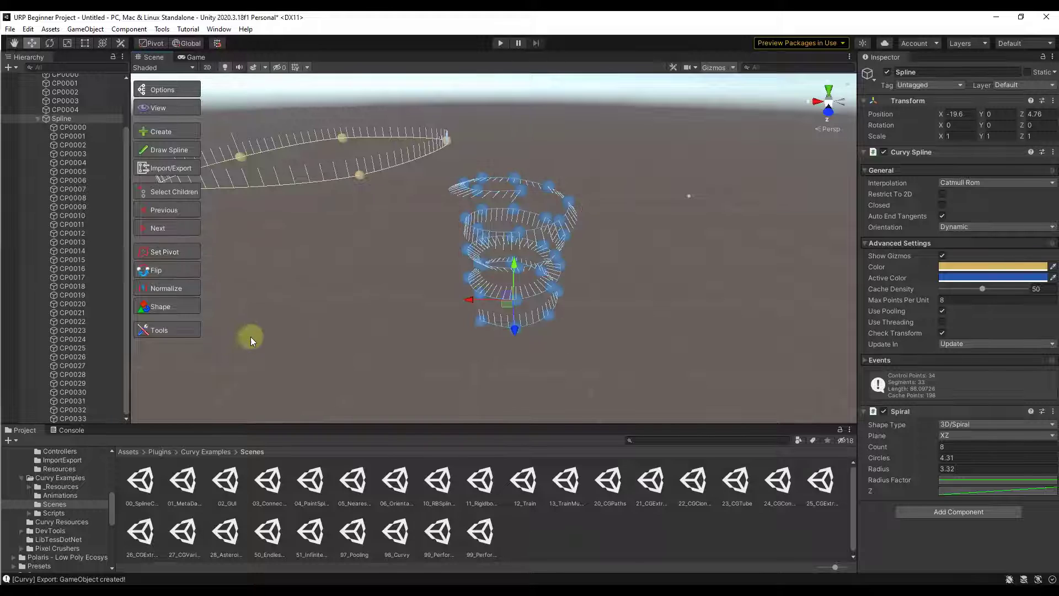
drag(508, 307, 515, 284)
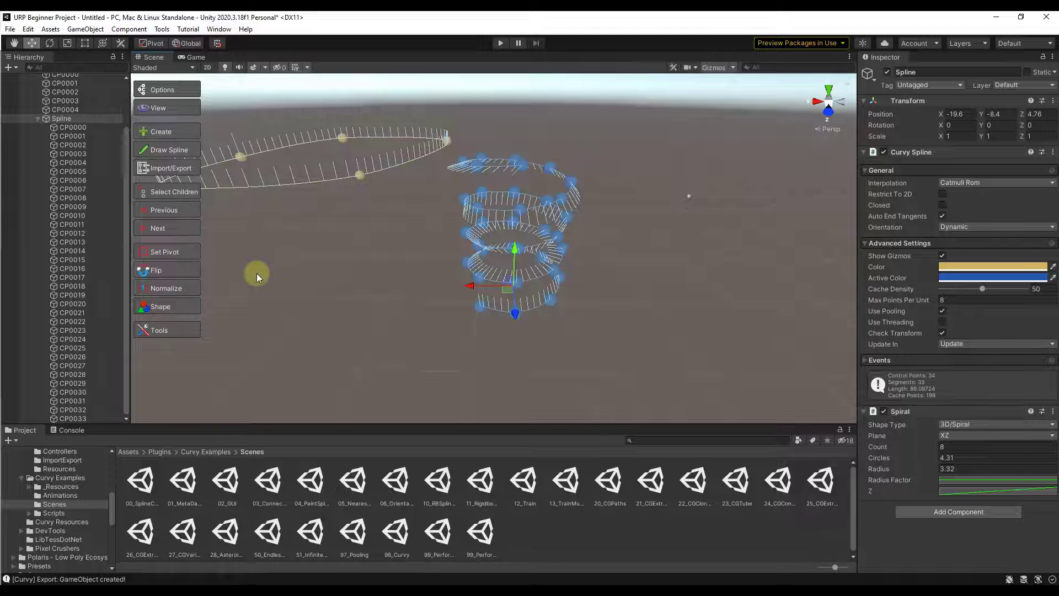
Flip the spiral spline's direction and load the spline into the Spline to Mesh export window.
click(159, 269)
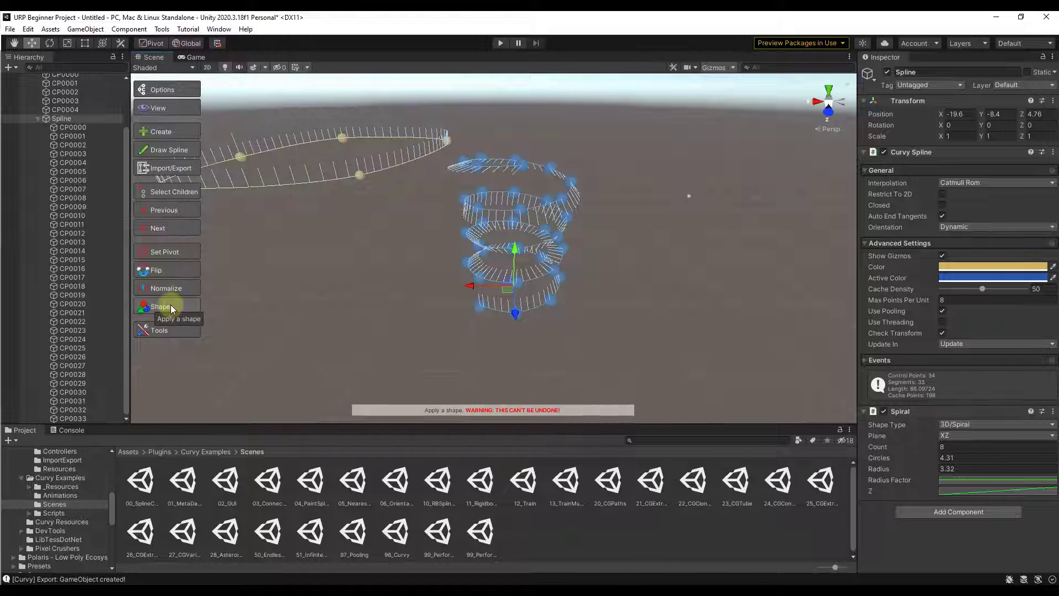
click(160, 330)
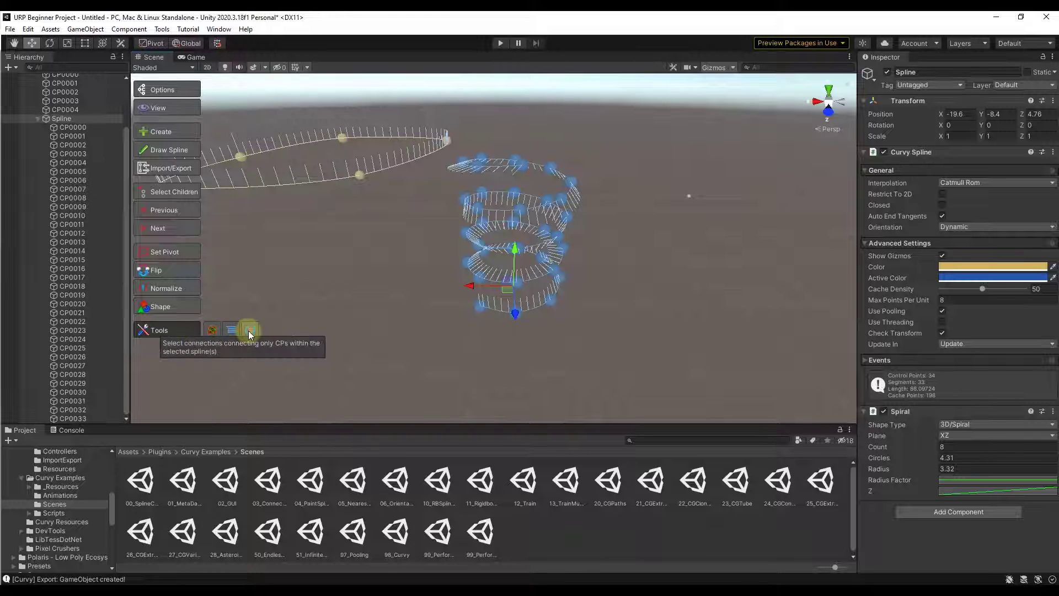
click(210, 330)
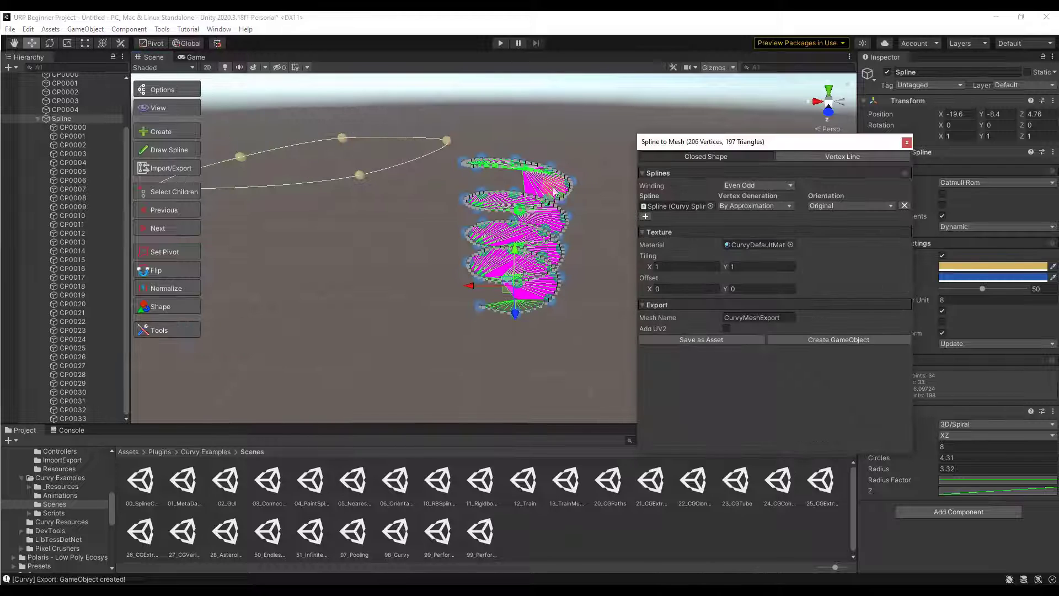
mouse_move(516, 229)
middle_down()
mouse_move(505, 235)
mouse_move(521, 245)
middle_up()
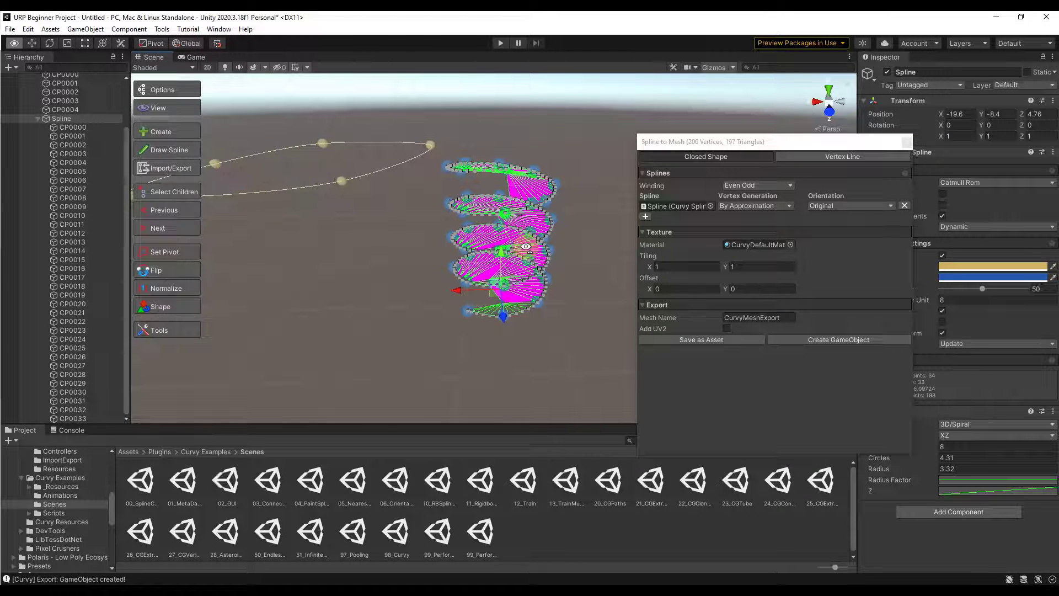
middle_drag(574, 215, 565, 217)
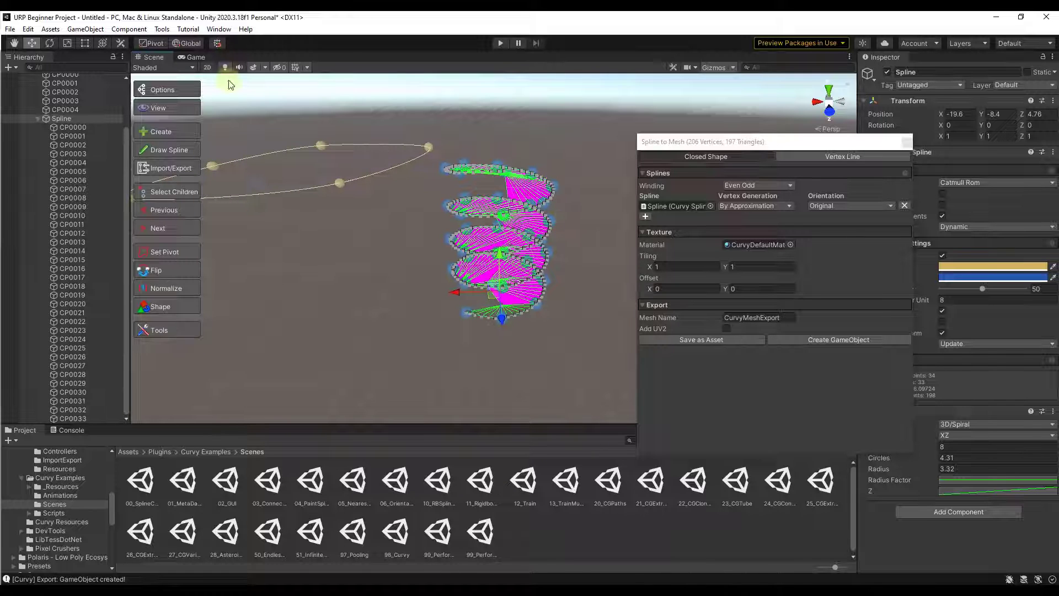
Upgrade all project materials to UniversalRP materials and confirm the upgrade.
click(50, 29)
click(50, 29)
click(31, 32)
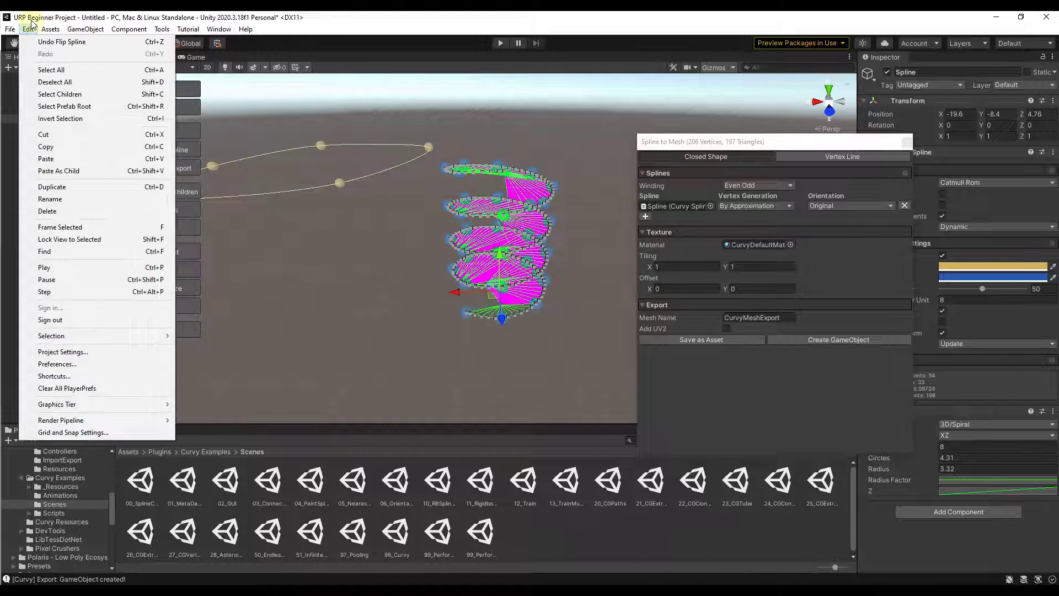
mouse_move(83, 423)
mouse_move(237, 436)
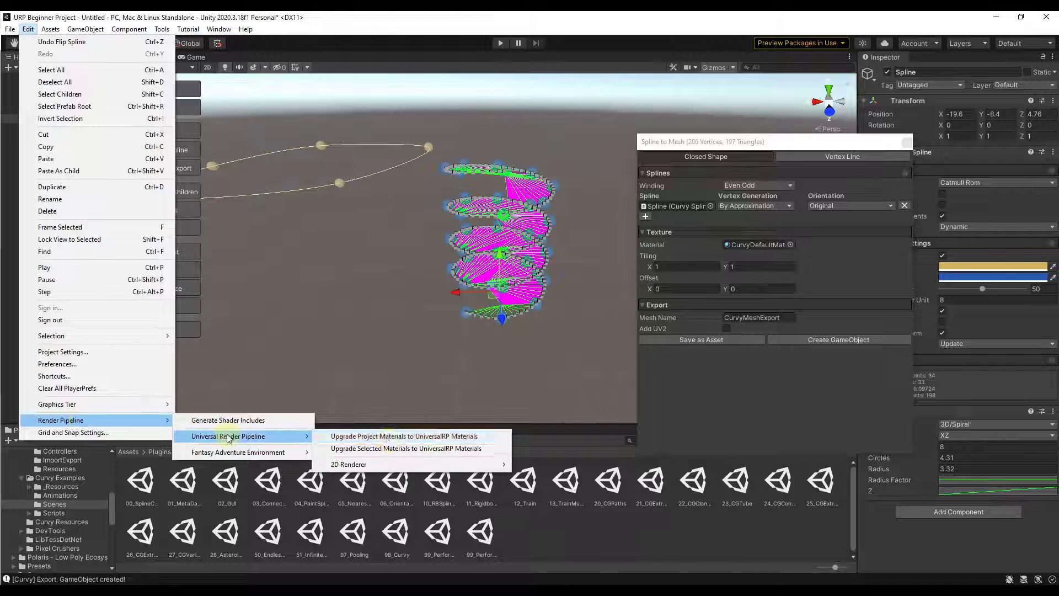
click(422, 437)
click(562, 325)
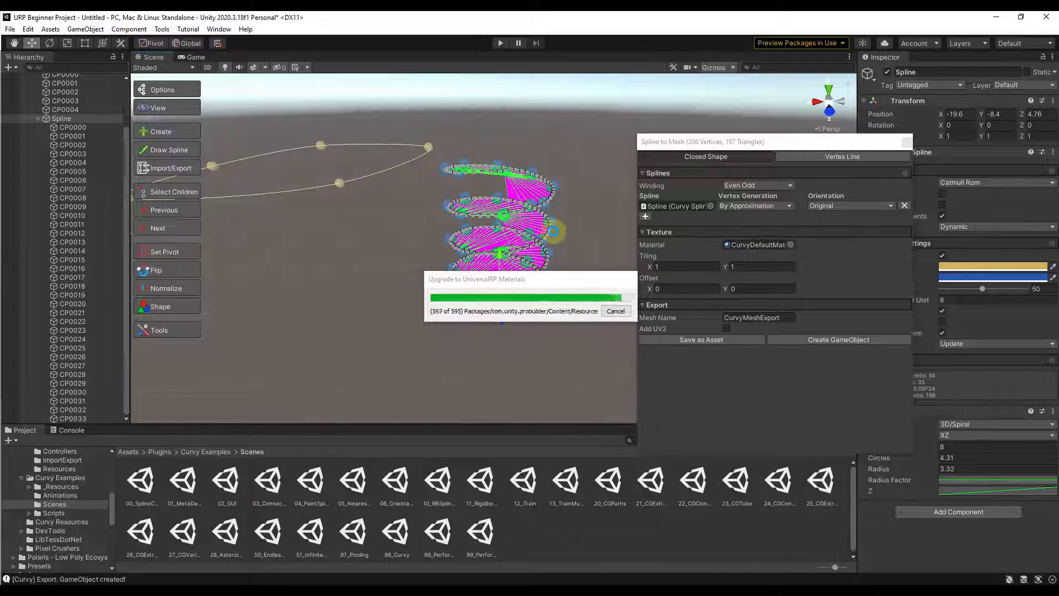
Export the spiral mesh as a game object, move it to X -11 beside the spline, and close the Spline to Mesh window.
alt+drag(546, 229, 549, 202)
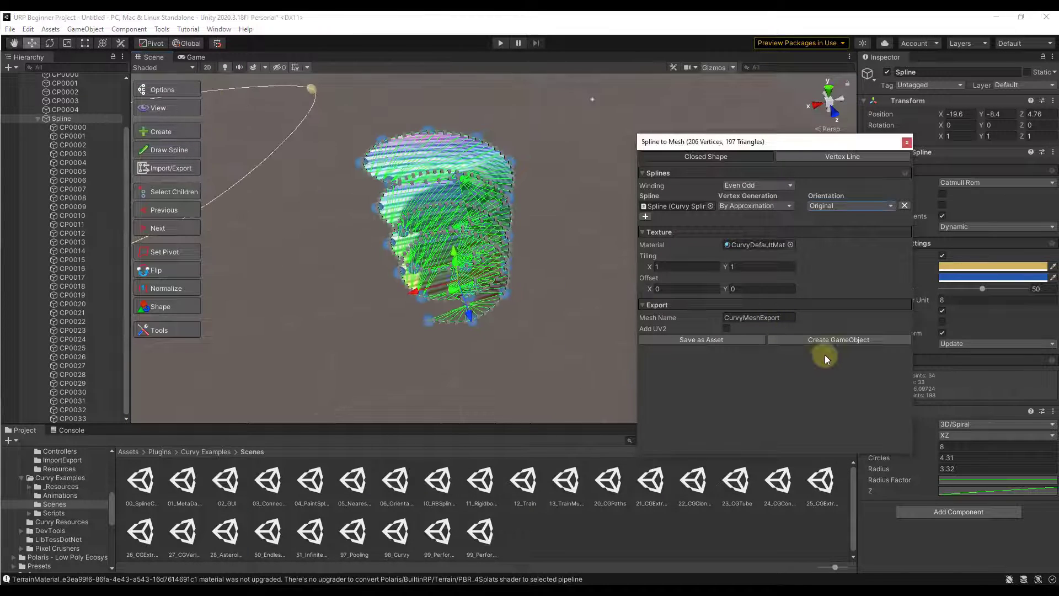
click(826, 340)
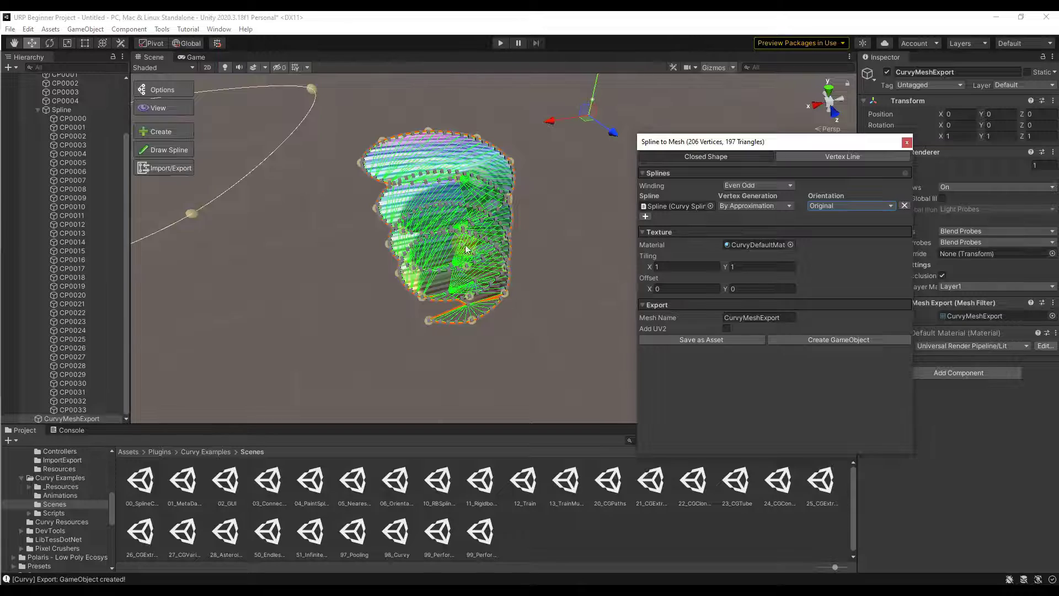
alt+drag(478, 161, 589, 236)
alt+scroll(602, 232, up, 10)
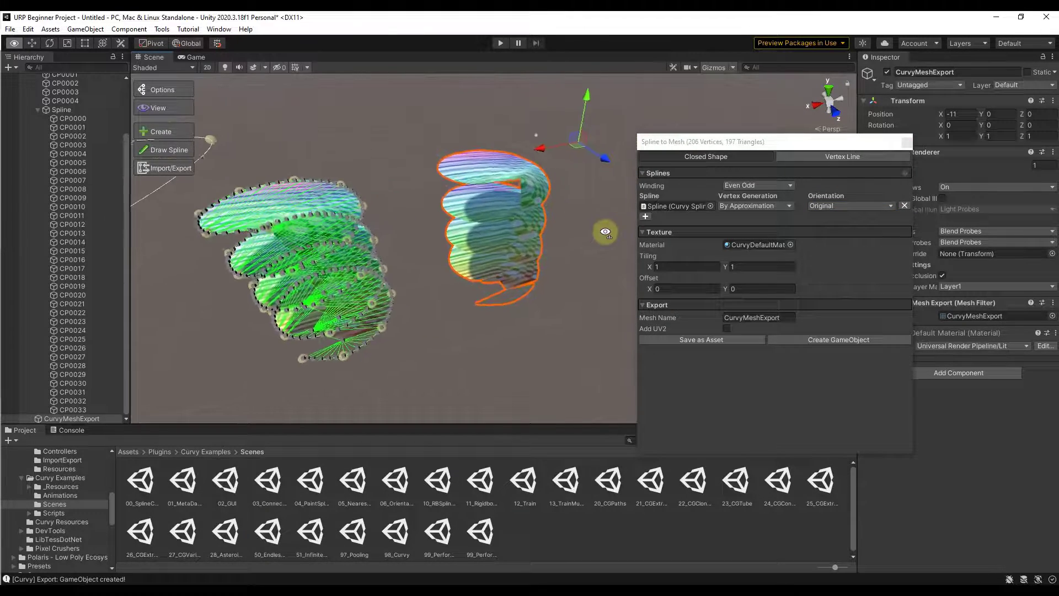
alt+scroll(531, 219, down, 10)
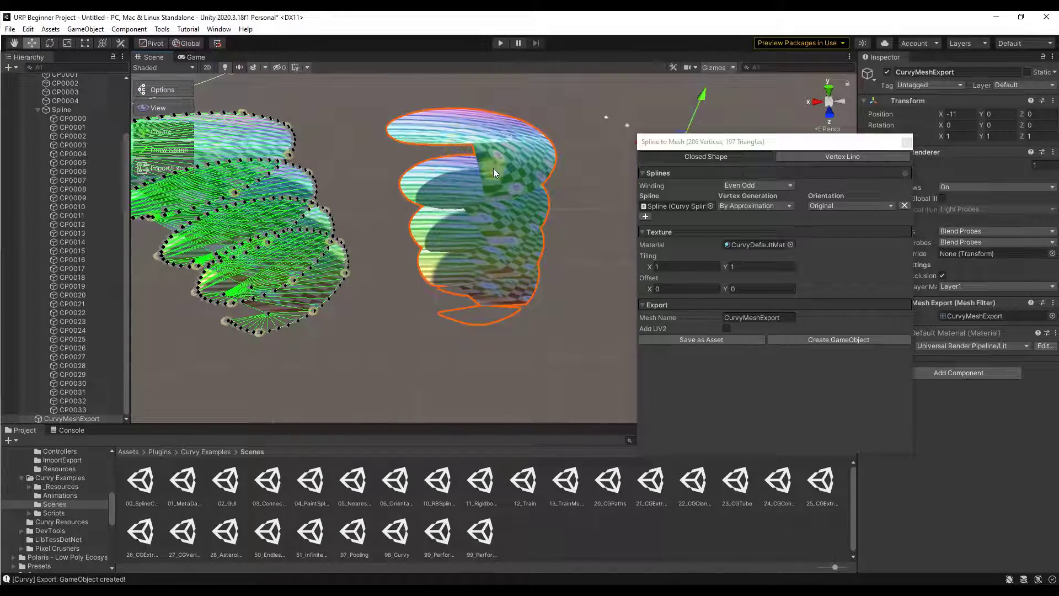
alt+drag(451, 217, 395, 184)
click(427, 176)
click(905, 142)
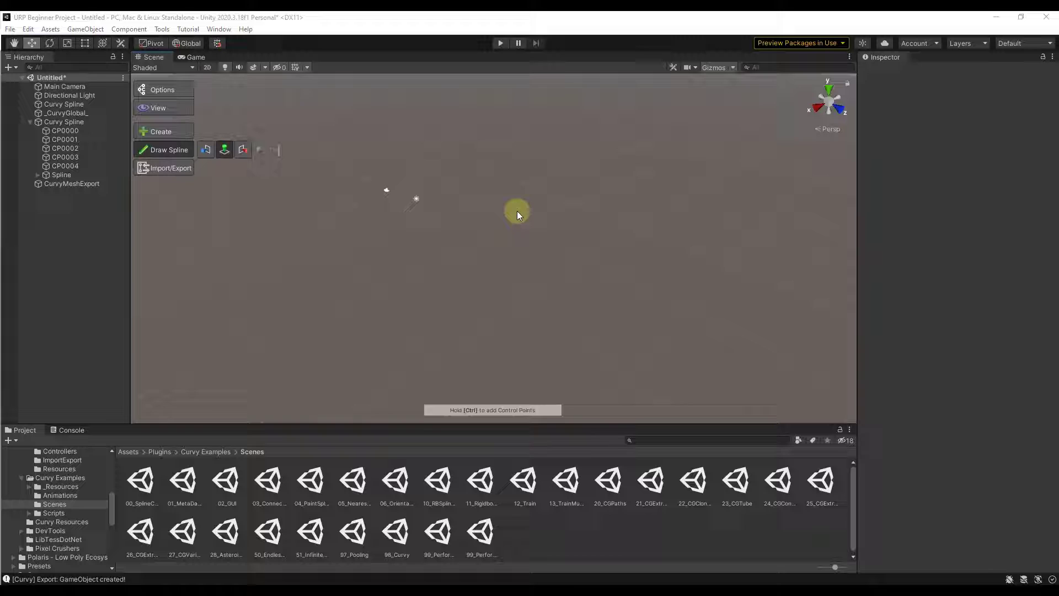
Add a Curvy Generator to the scene and name it Tube.
alt+drag(517, 215, 517, 224)
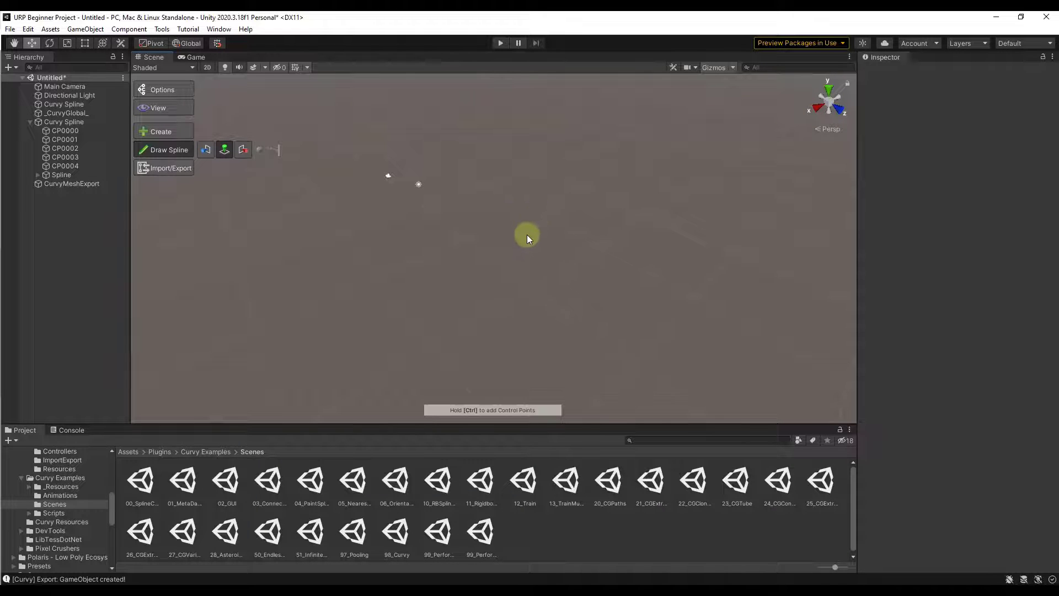
alt+drag(498, 220, 501, 219)
right_click(70, 218)
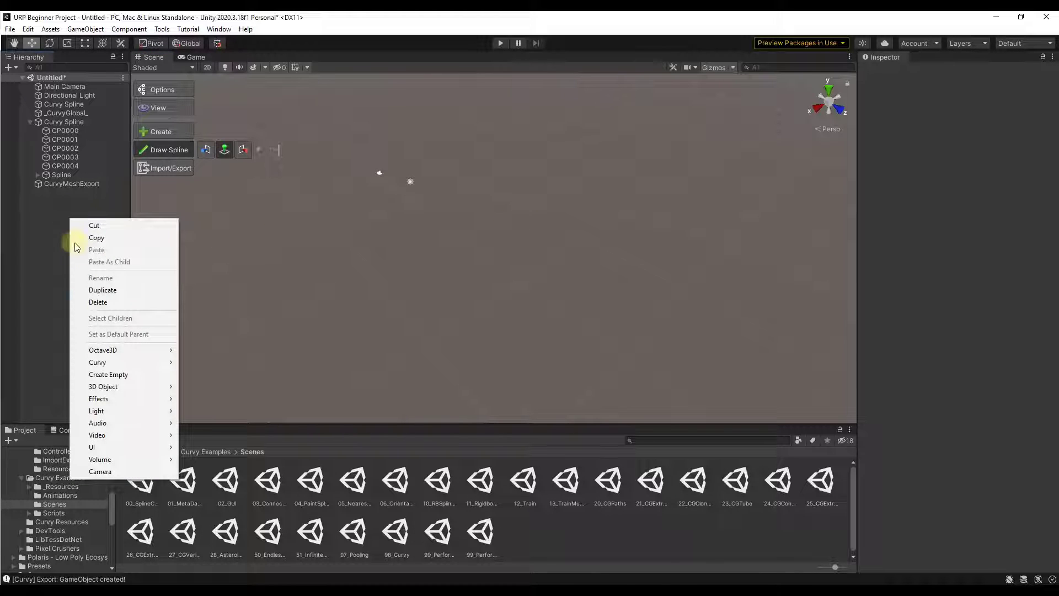
mouse_move(97, 363)
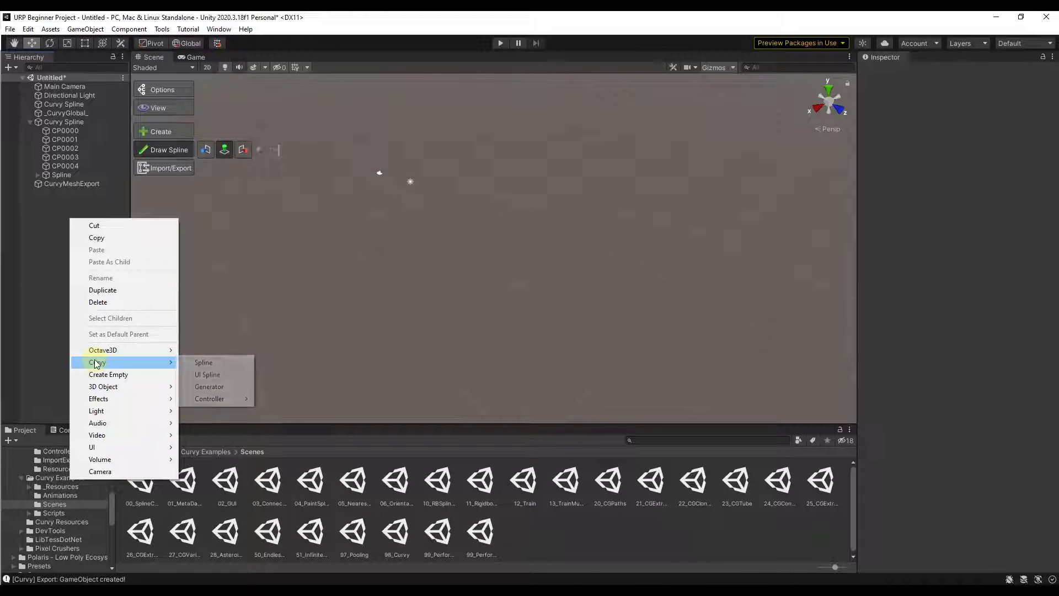
click(209, 386)
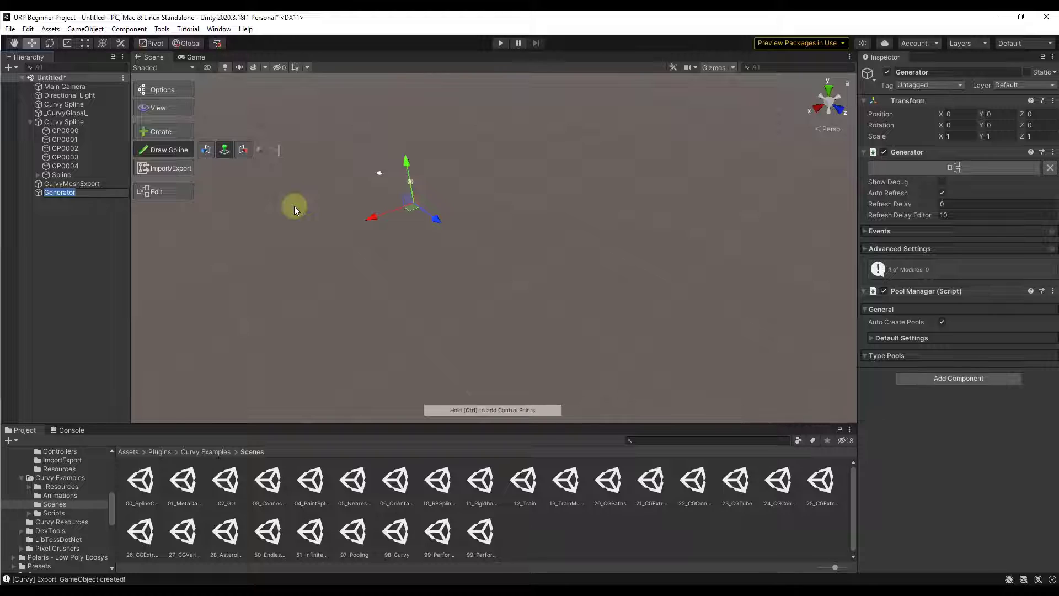
text(Tube)
key(Return)
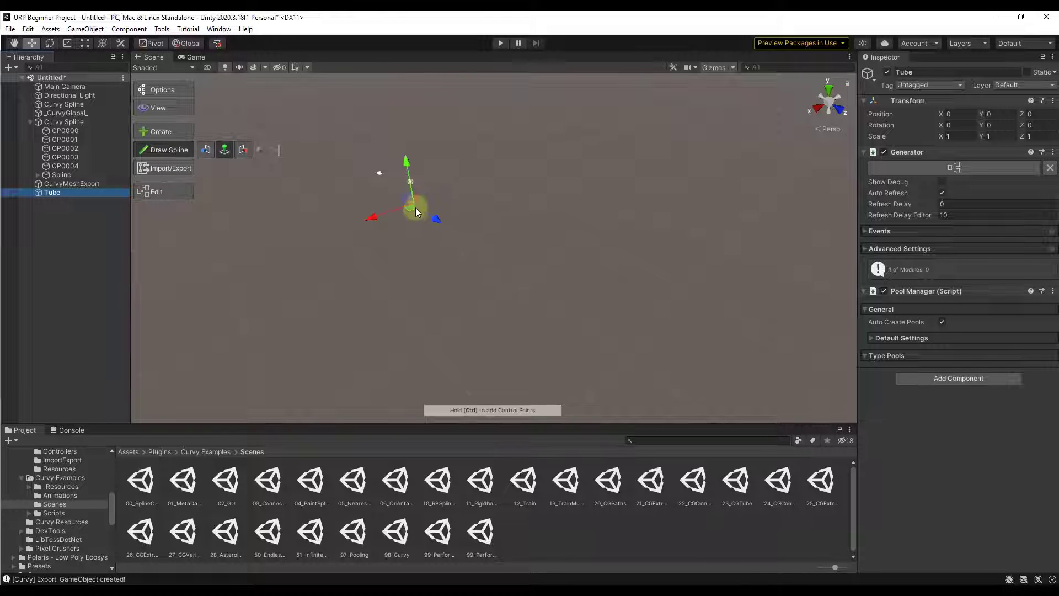
Open the Tube generator's graph in a widened window and add the Shape Extrusion template.
click(955, 168)
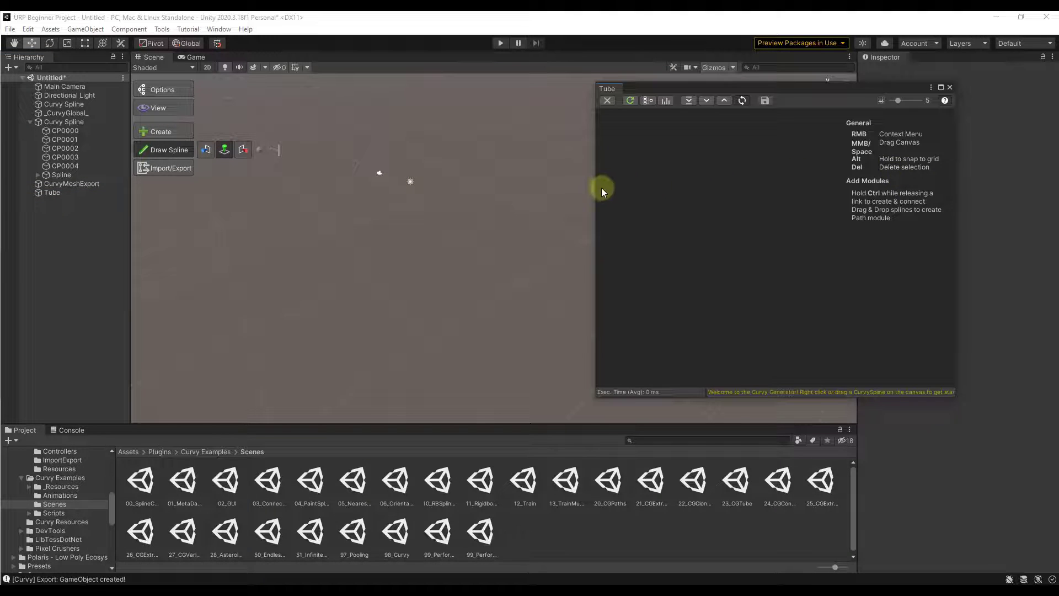
drag(597, 190, 474, 191)
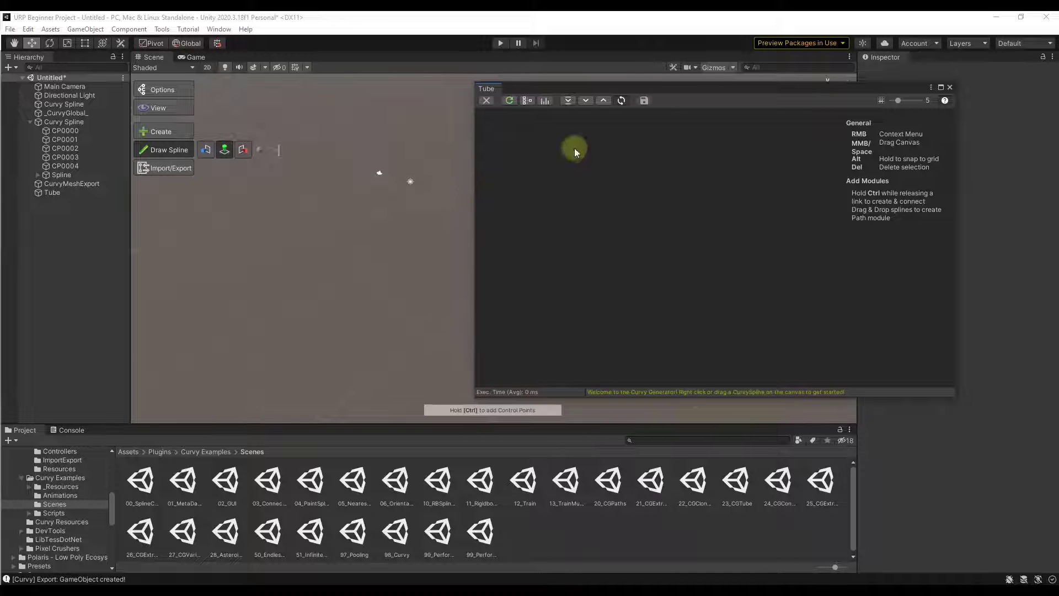
drag(687, 87, 745, 113)
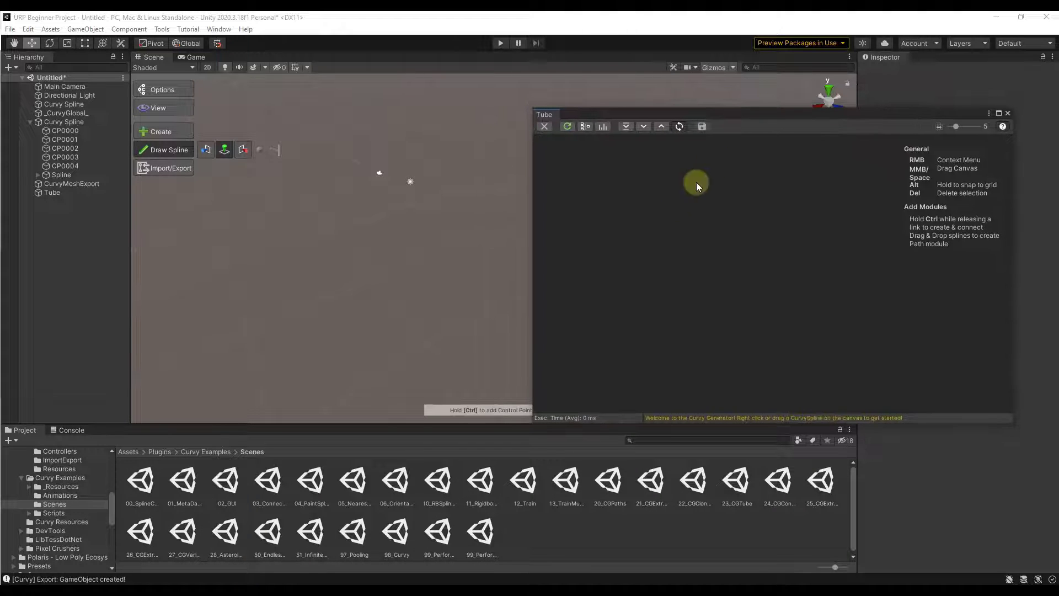
right_click(631, 188)
mouse_move(655, 207)
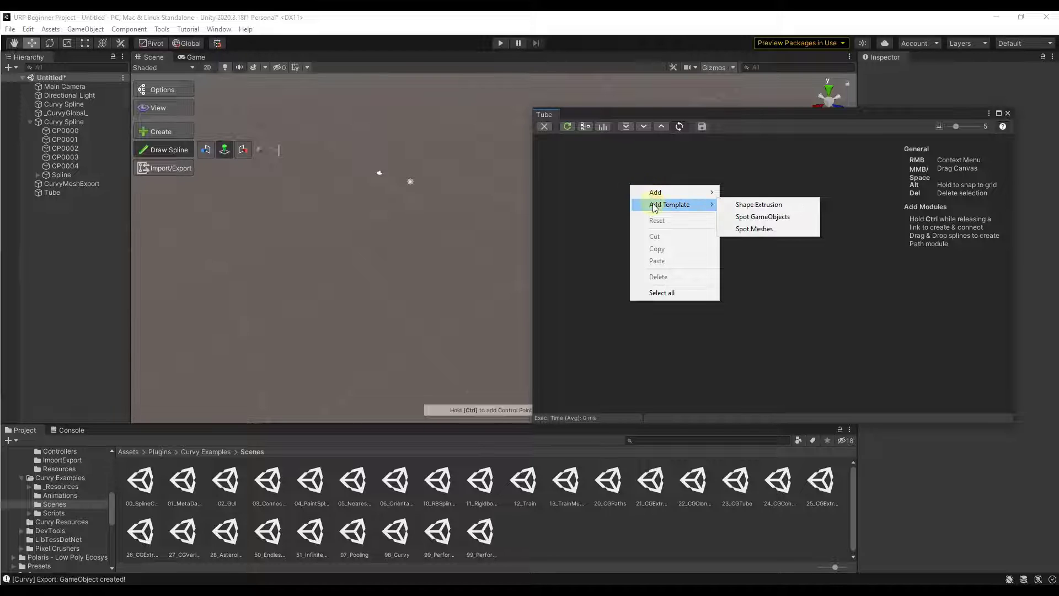
click(761, 207)
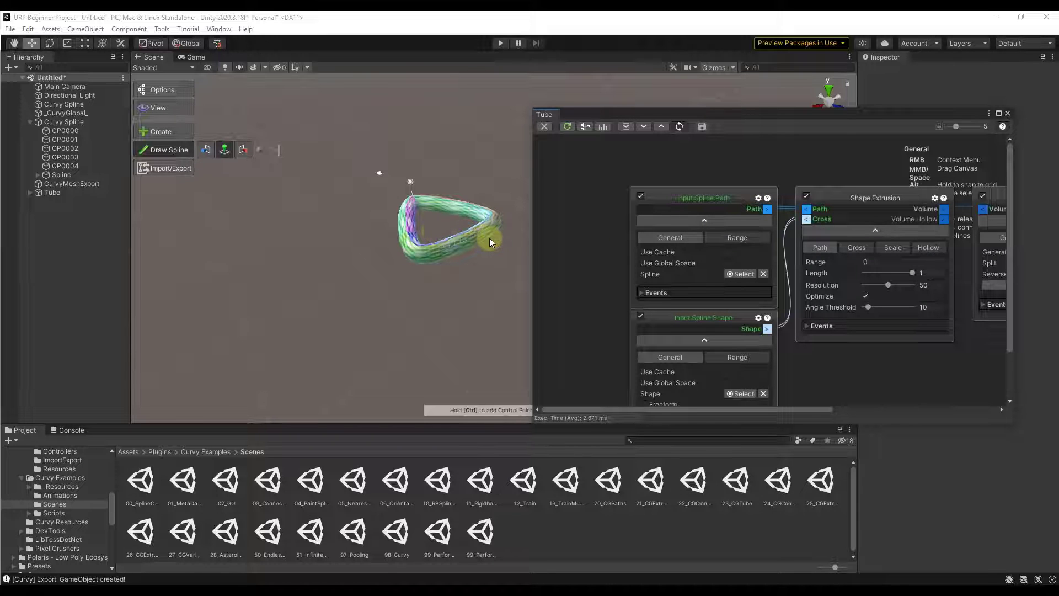
Rearrange the Input Spline Path, Input Spline Shape and Shape Extrusion modules so they sit apart, and enlarge the graph window.
drag(667, 196, 620, 161)
drag(681, 319, 624, 314)
scroll(744, 256, down, 3)
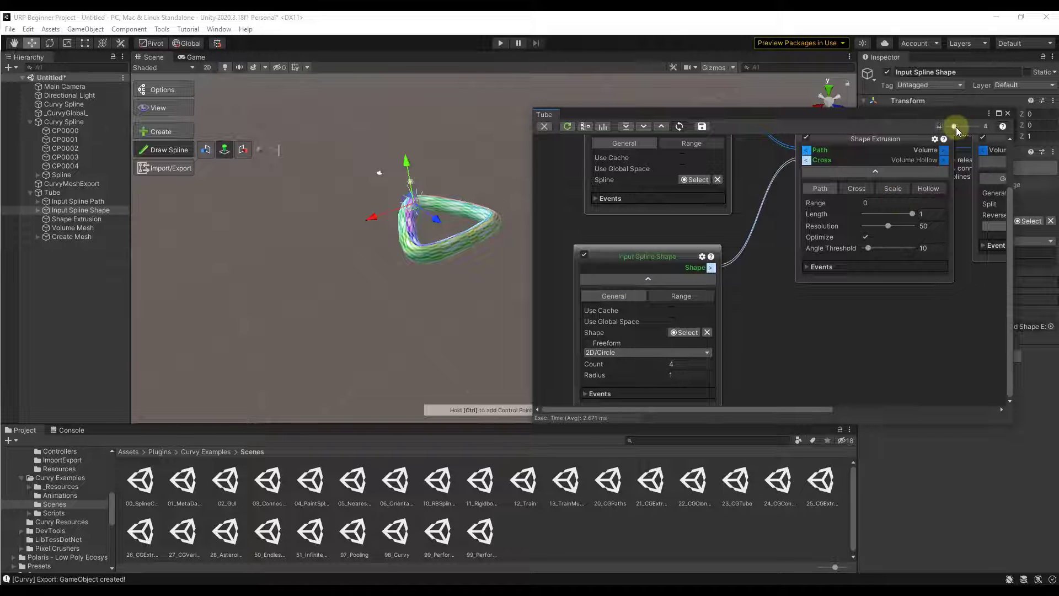
drag(956, 127, 957, 126)
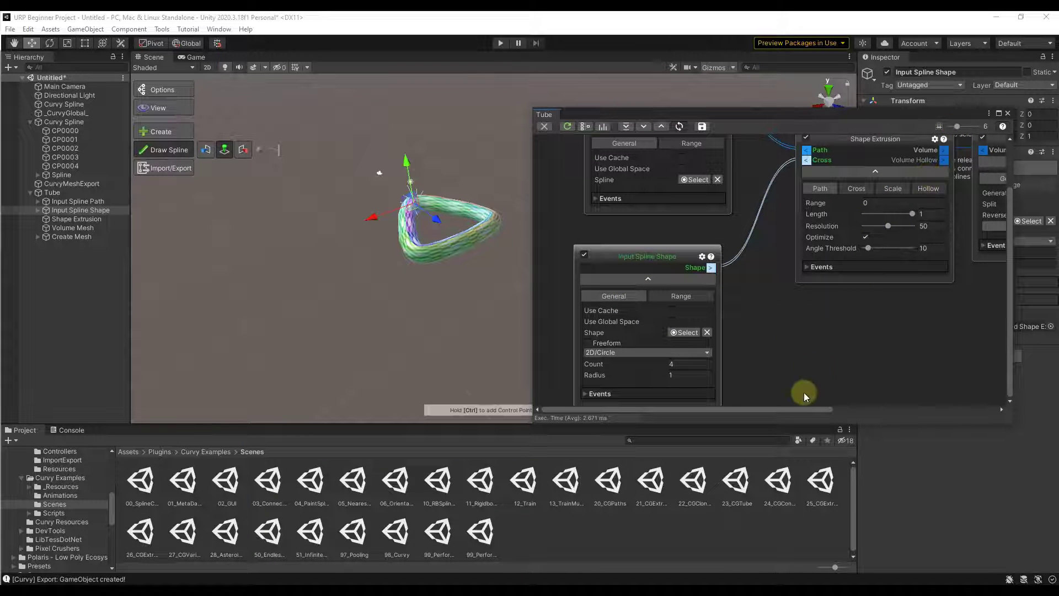
right_click(798, 333)
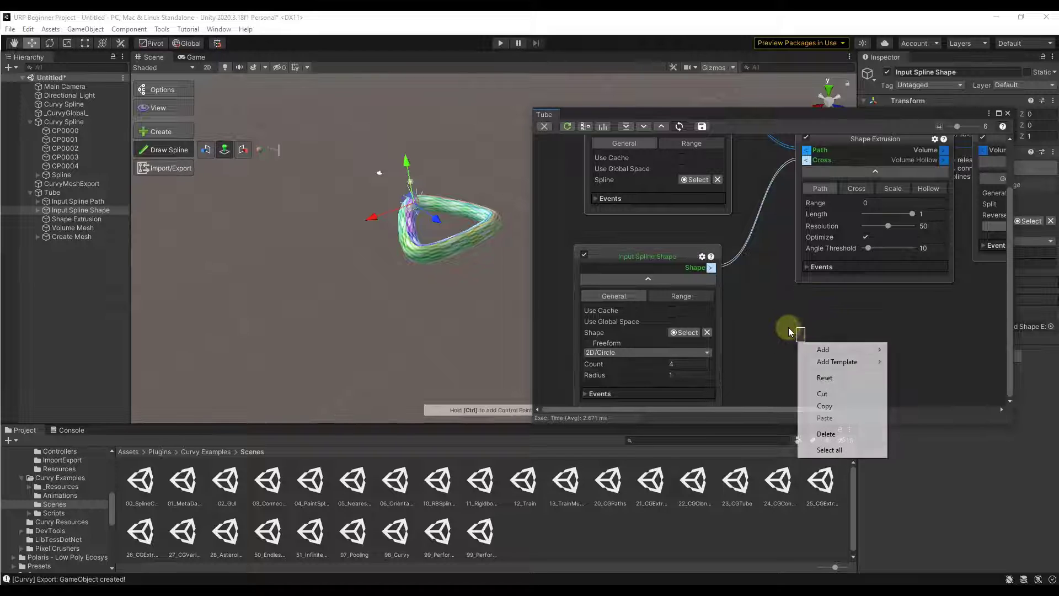
drag(876, 114, 872, 66)
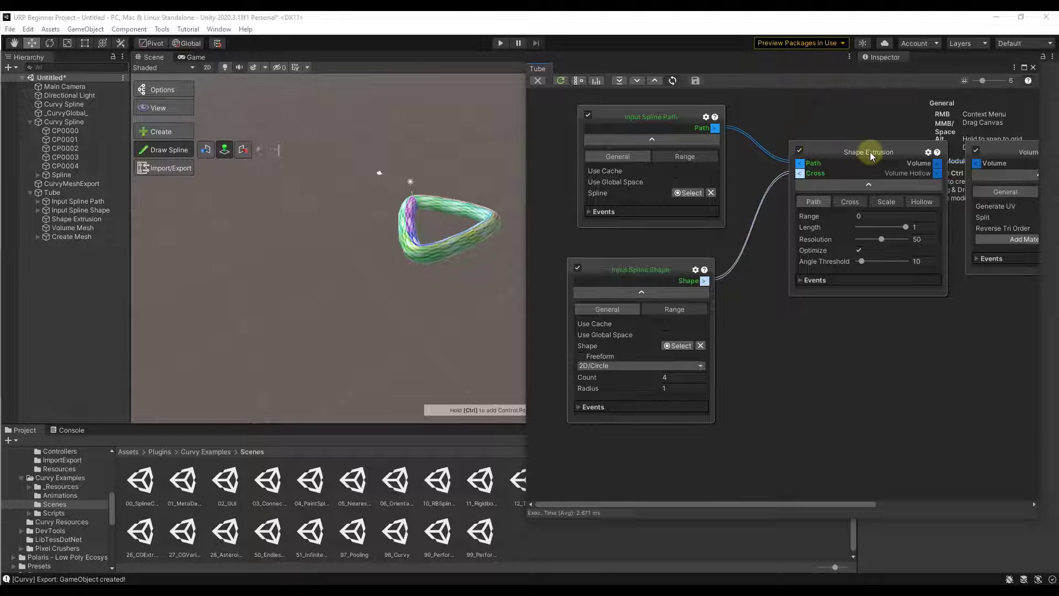
drag(877, 152, 859, 167)
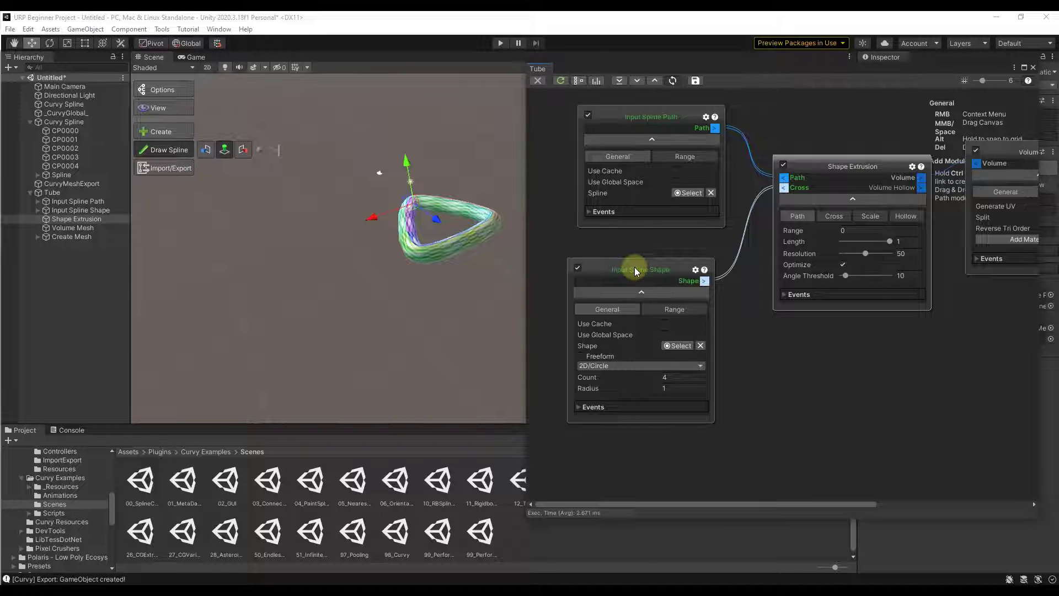
Change the Input Spline Shape module's cross-section to 2D Pie and view the extruded tube up close.
click(622, 366)
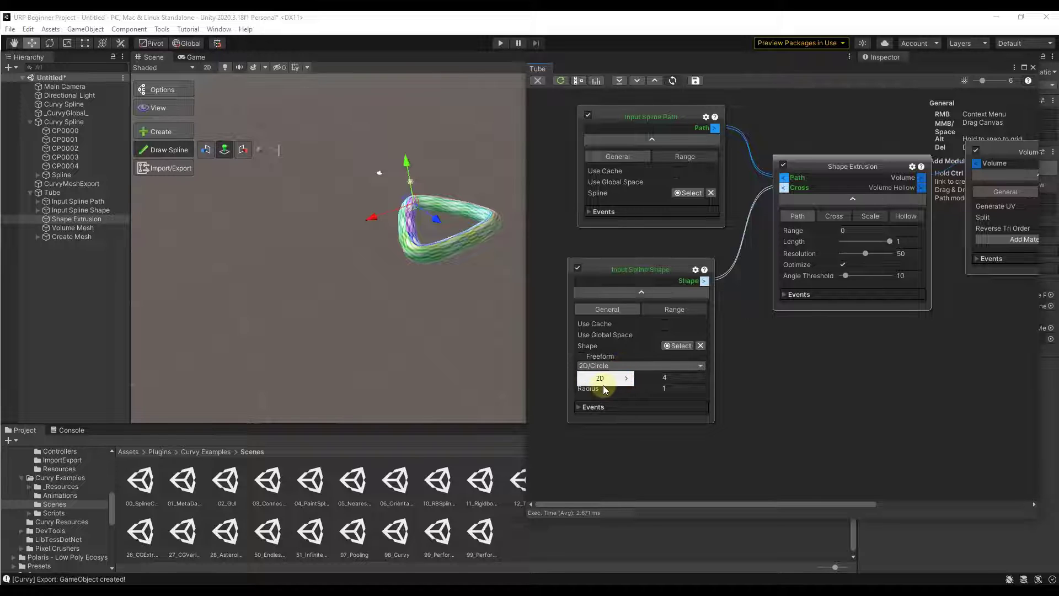
mouse_move(604, 380)
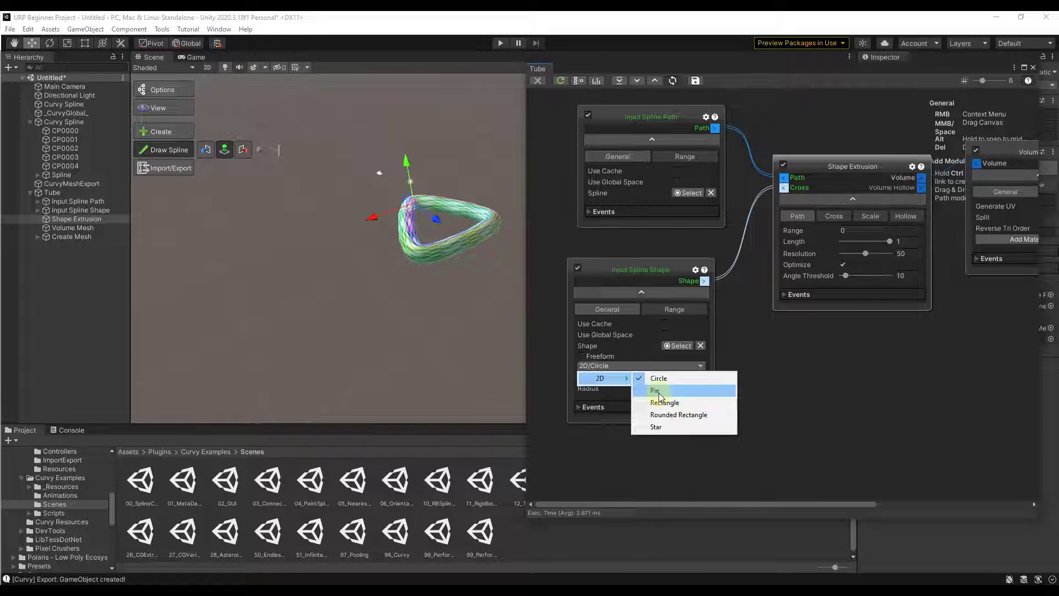
click(656, 391)
alt+drag(461, 253, 496, 243)
Change the Input Spline Shape module's cross-section to 2D Star and view the extruded mesh.
click(610, 365)
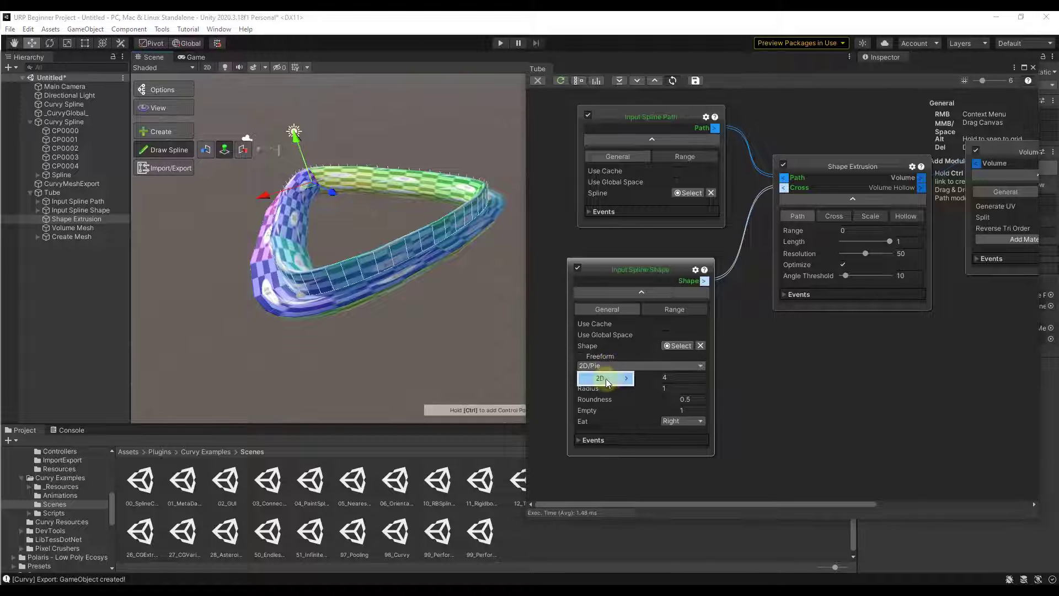
mouse_move(604, 378)
click(660, 427)
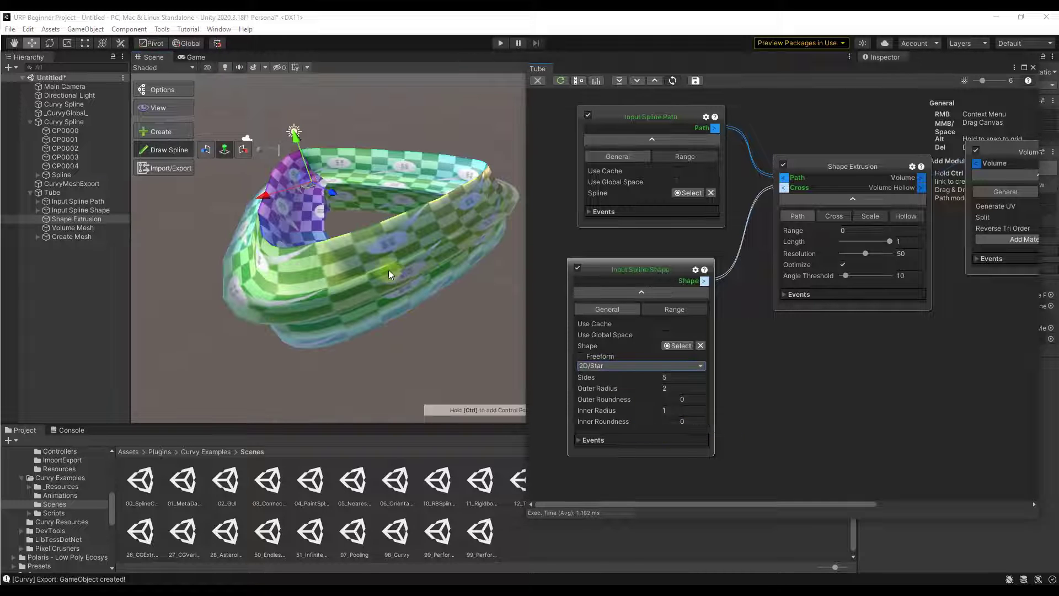
mouse_move(388, 270)
alt+mouse_down()
mouse_move(444, 265)
mouse_move(380, 273)
alt+mouse_up()
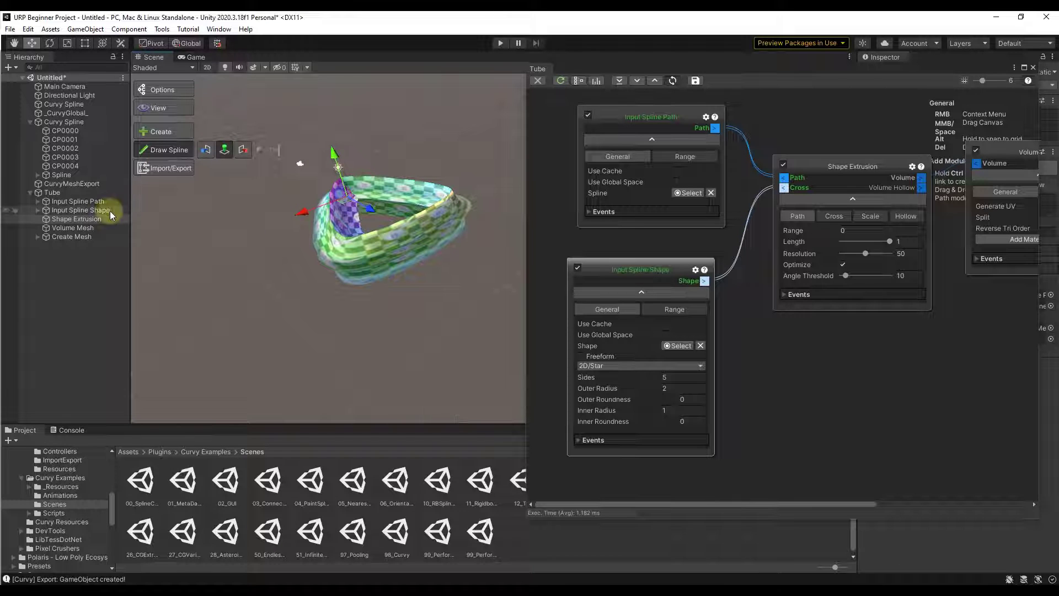
Expand the Input Spline Path's spline in the Tube generator and move its control point CP0000 outward to stretch the loop.
click(71, 200)
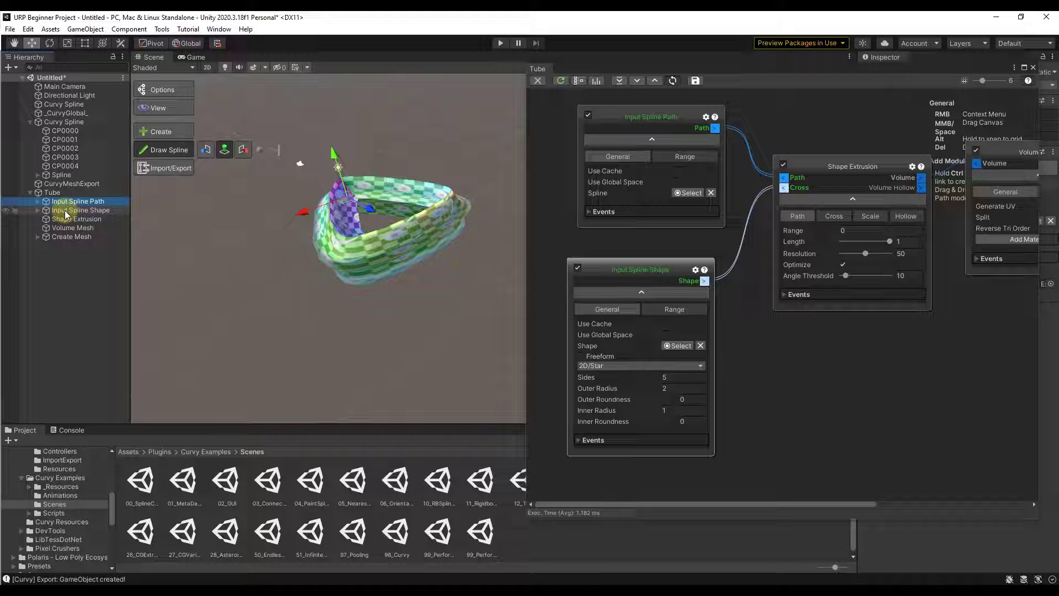
click(38, 201)
click(46, 210)
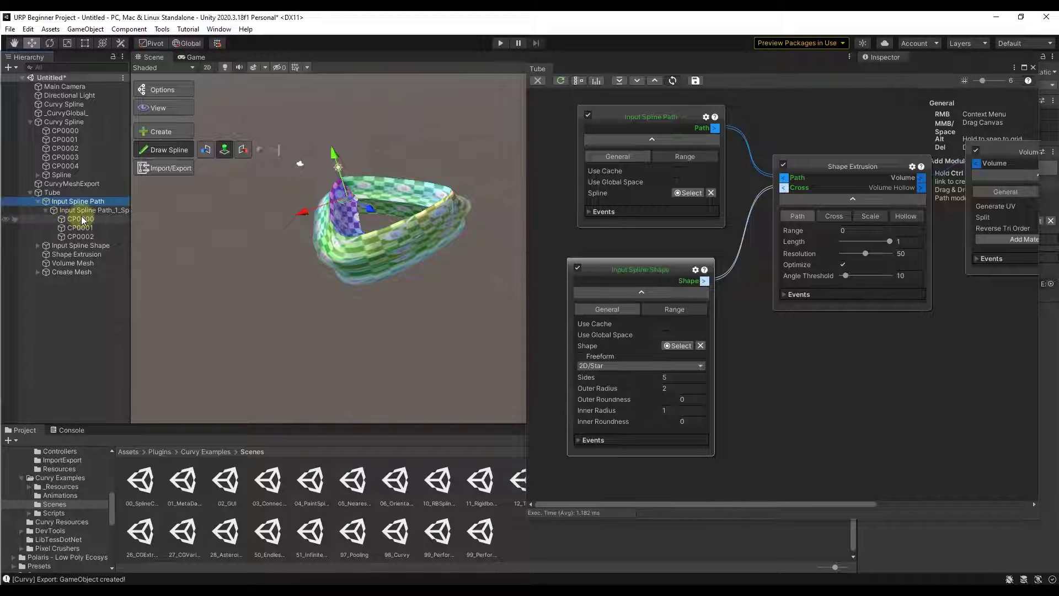
click(319, 198)
drag(348, 201, 293, 168)
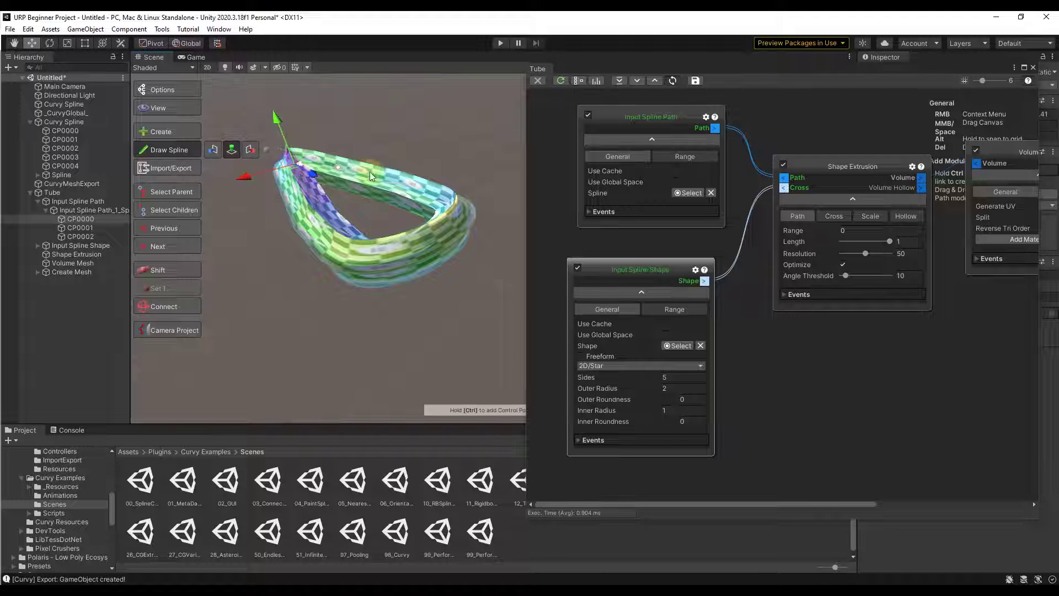
Insert a control point after CP0000 on the path, pull it far outward, and move CP0002 out to widen the tube.
ctrl+click(436, 163)
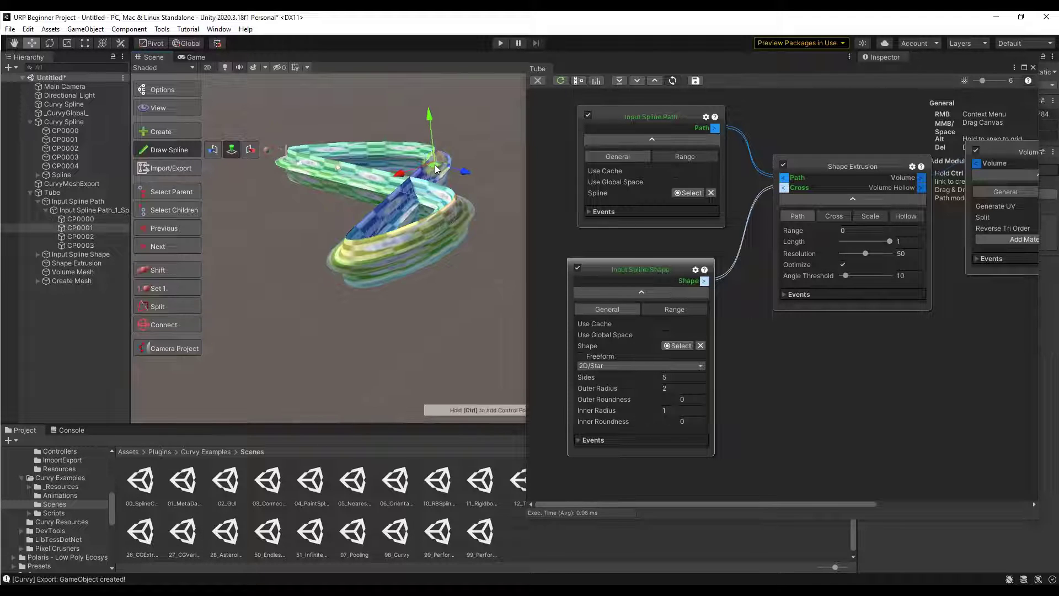
drag(435, 164, 215, 363)
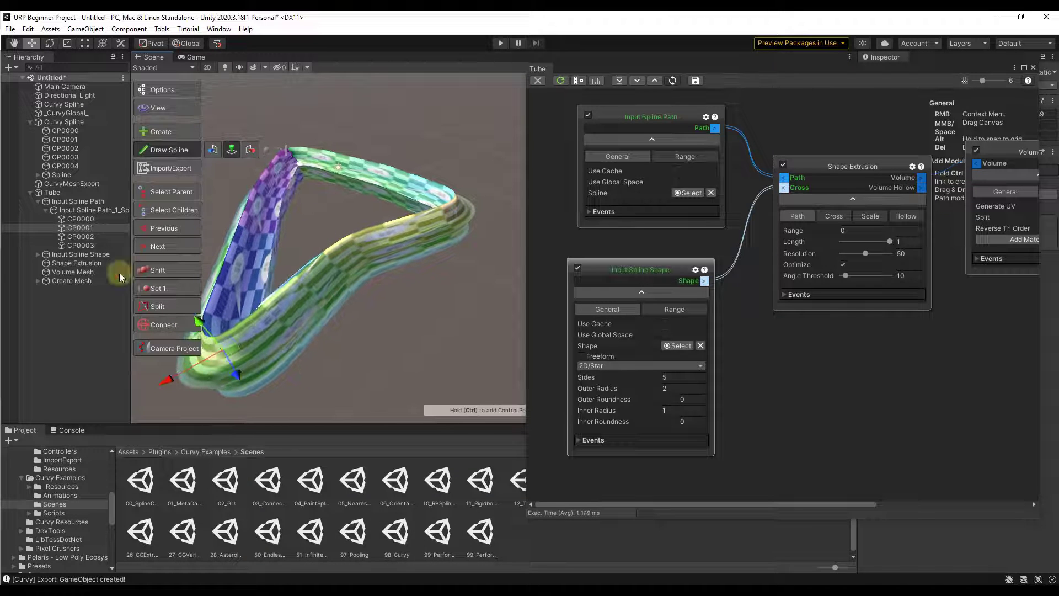
click(81, 236)
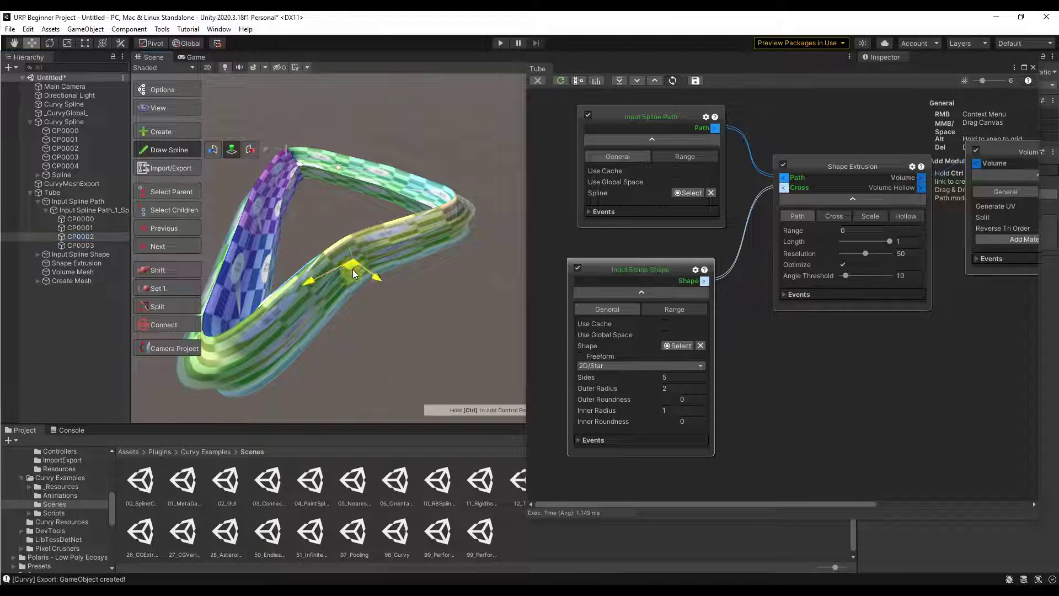
drag(352, 269, 410, 311)
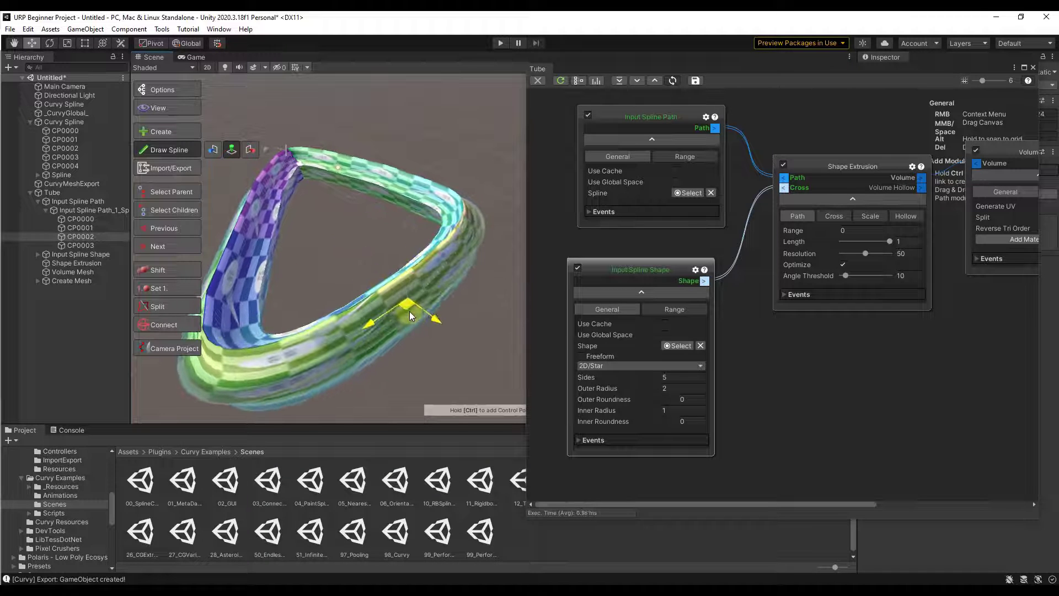
Insert another control point after CP0003 on the path spline and nudge it slightly inward.
click(81, 245)
ctrl+click(418, 138)
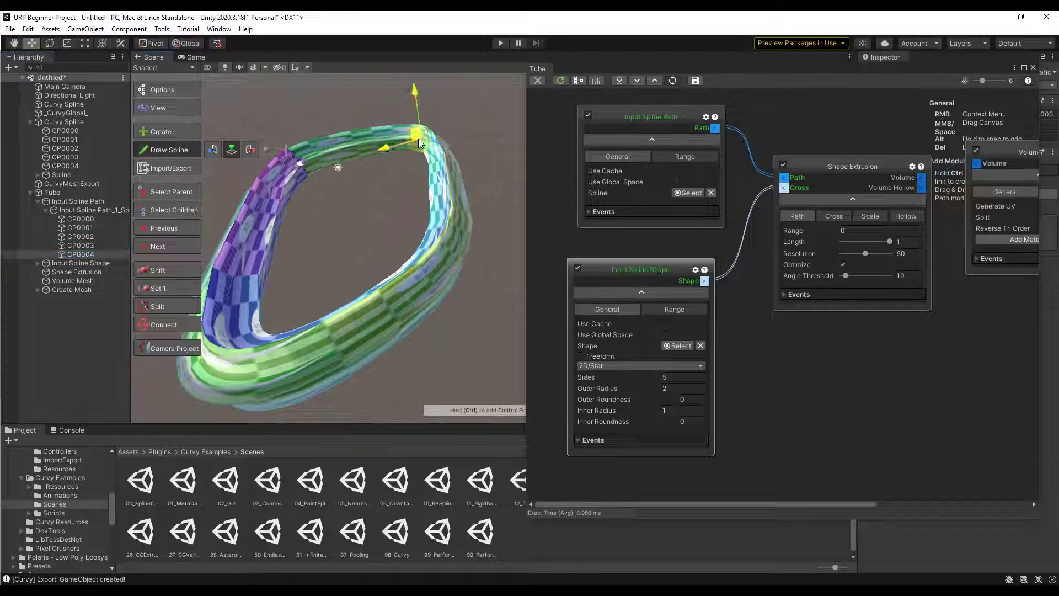
mouse_move(419, 138)
mouse_down()
mouse_move(415, 106)
mouse_move(417, 162)
mouse_move(415, 110)
mouse_move(413, 156)
mouse_move(412, 145)
mouse_up()
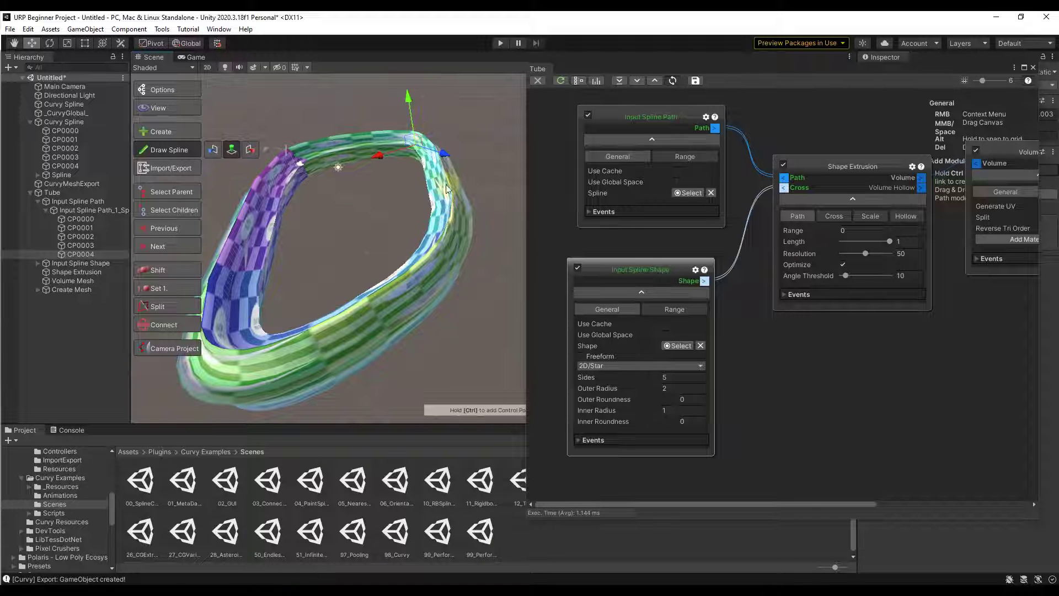
Enable Freeform on the Input Spline Shape module and expand its spline to reach the star's control points.
click(532, 323)
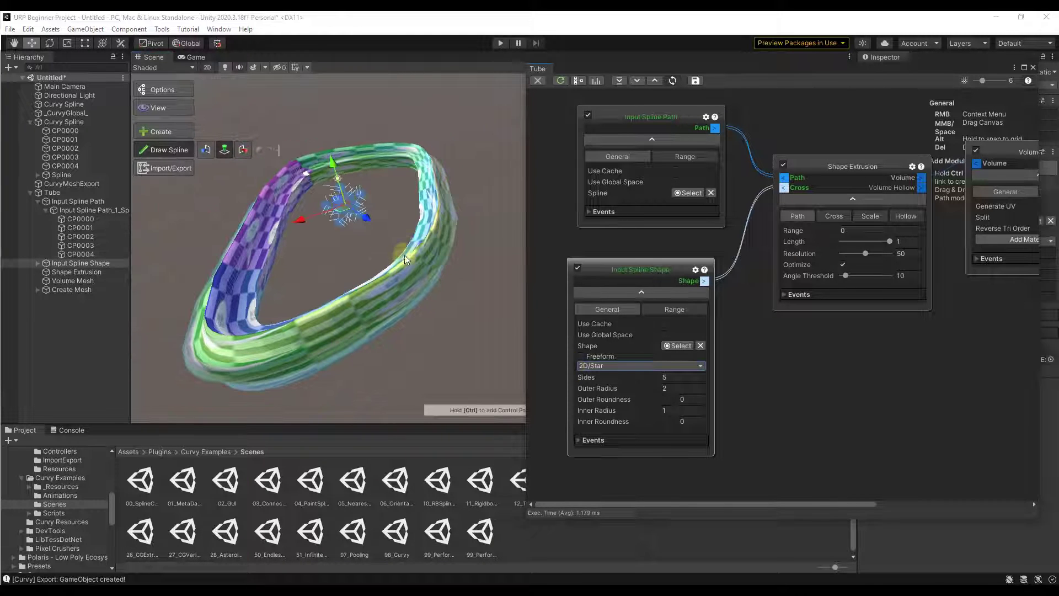
alt+drag(394, 237, 395, 232)
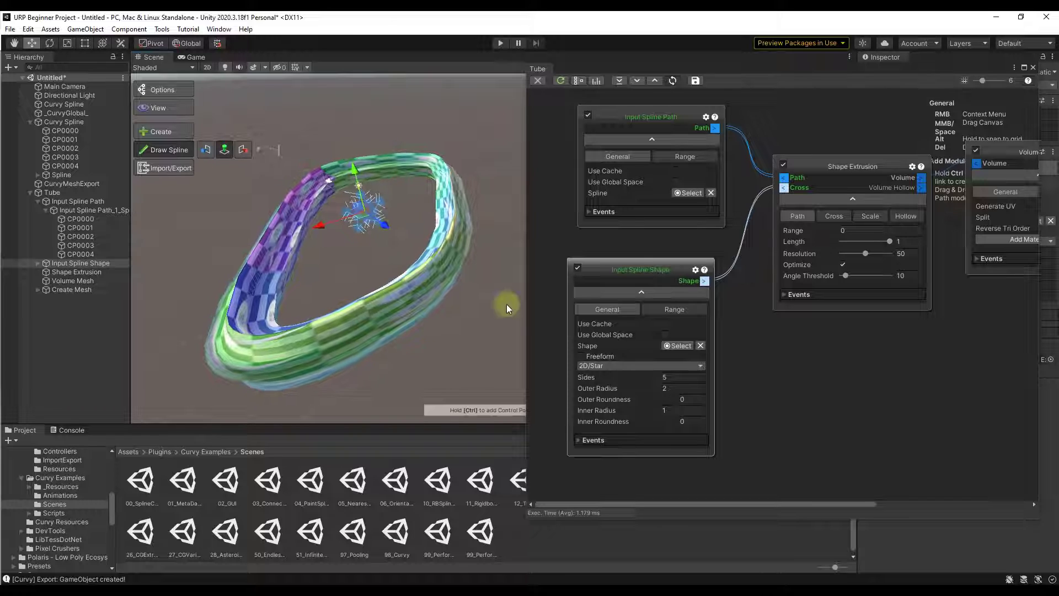
click(581, 356)
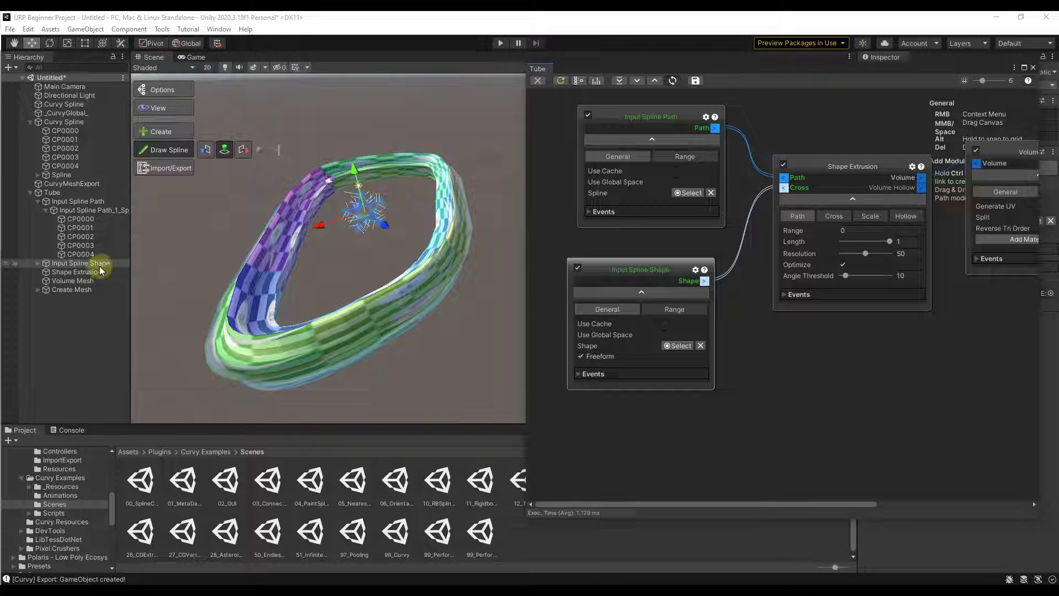
click(37, 263)
click(66, 263)
click(88, 273)
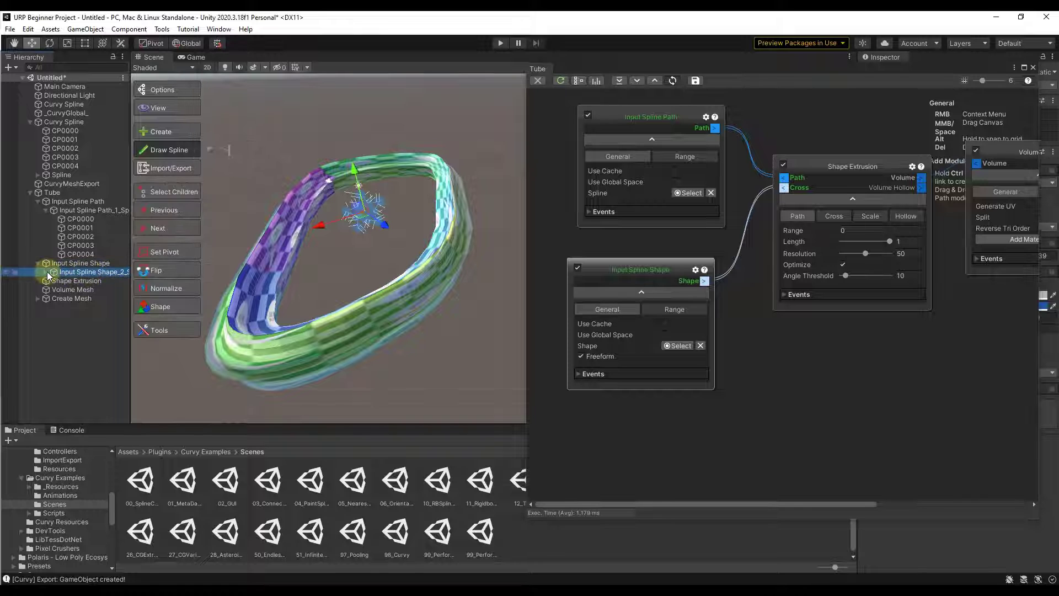
key(Right)
click(81, 283)
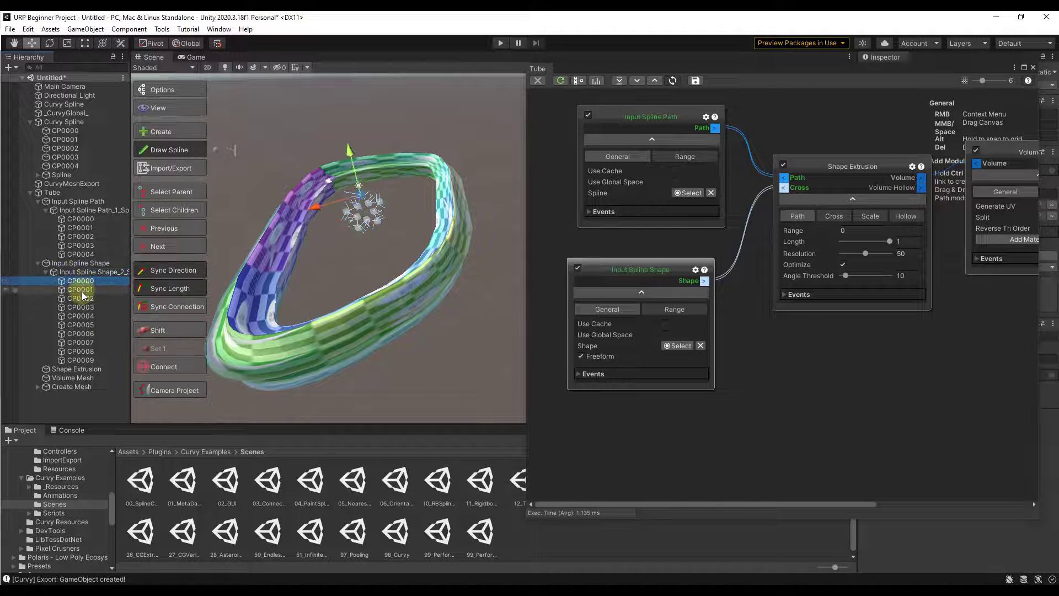
Move control point CP0006 of the star cross-section outward, select the neighbouring CP0005, and view the whole extruded mesh.
mouse_move(339, 166)
alt+mouse_down()
mouse_move(413, 180)
mouse_move(393, 199)
mouse_move(337, 156)
mouse_move(354, 181)
mouse_move(346, 177)
alt+mouse_up()
click(392, 199)
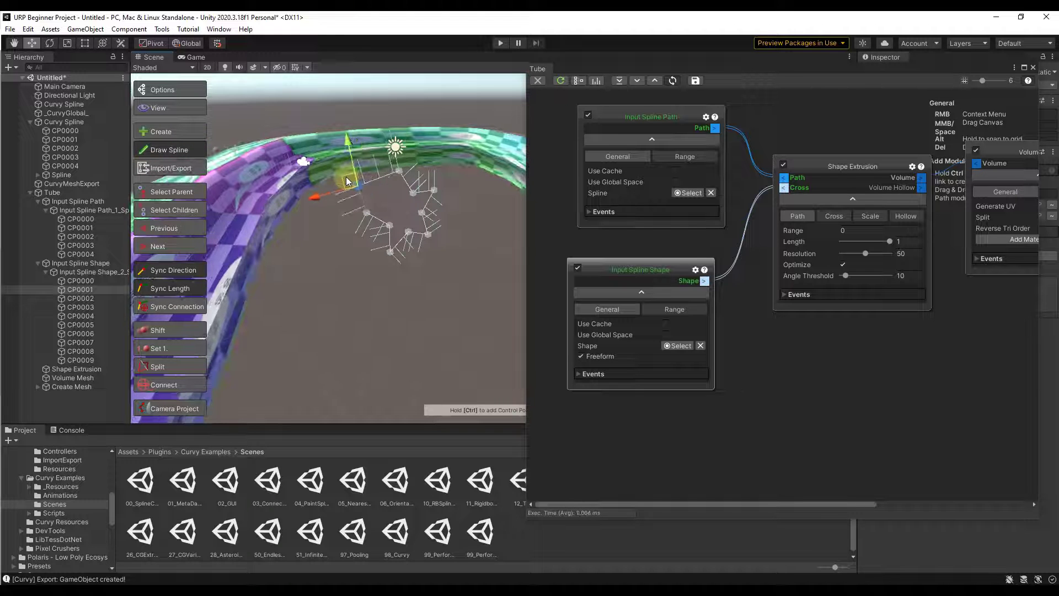
click(429, 236)
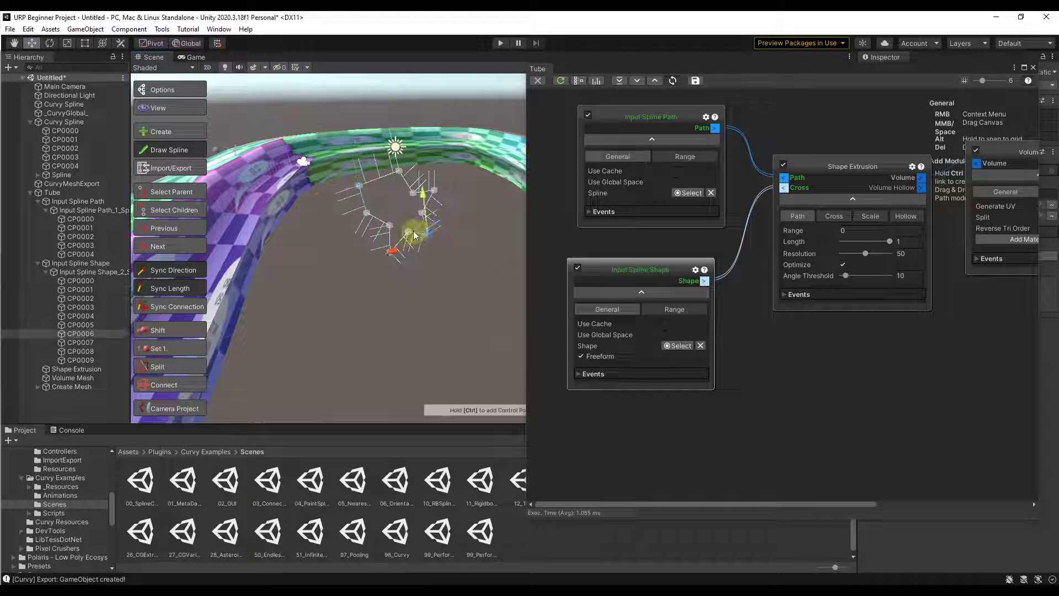
drag(421, 229, 443, 246)
click(408, 231)
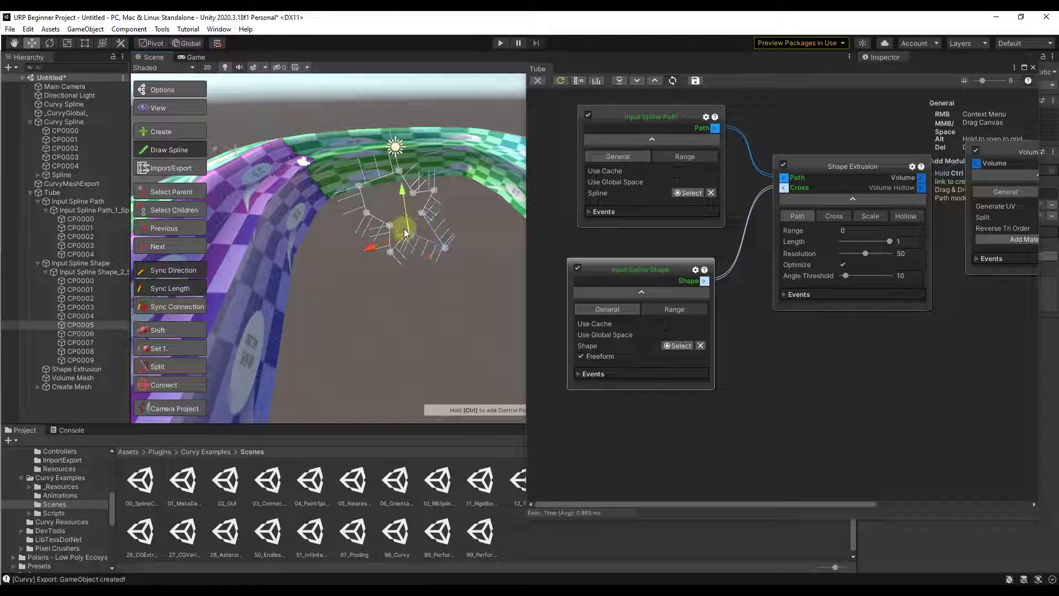
alt+drag(404, 231, 375, 263)
scroll(364, 260, down, 3)
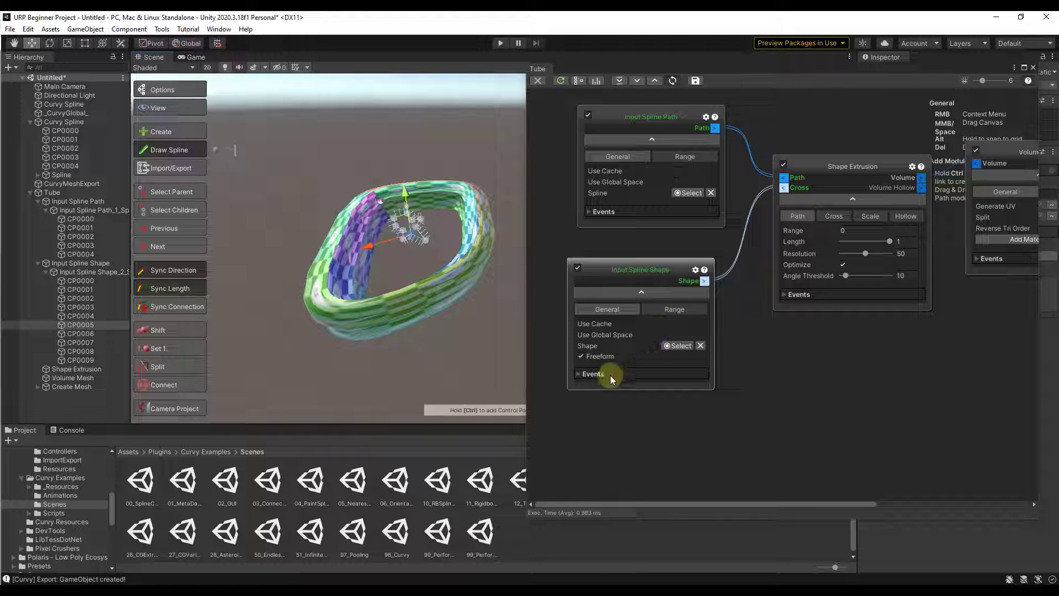
Set the Shape Extrusion's path length to 0.46, resolution to 63 and angle threshold to 2.
click(900, 243)
drag(891, 243, 843, 277)
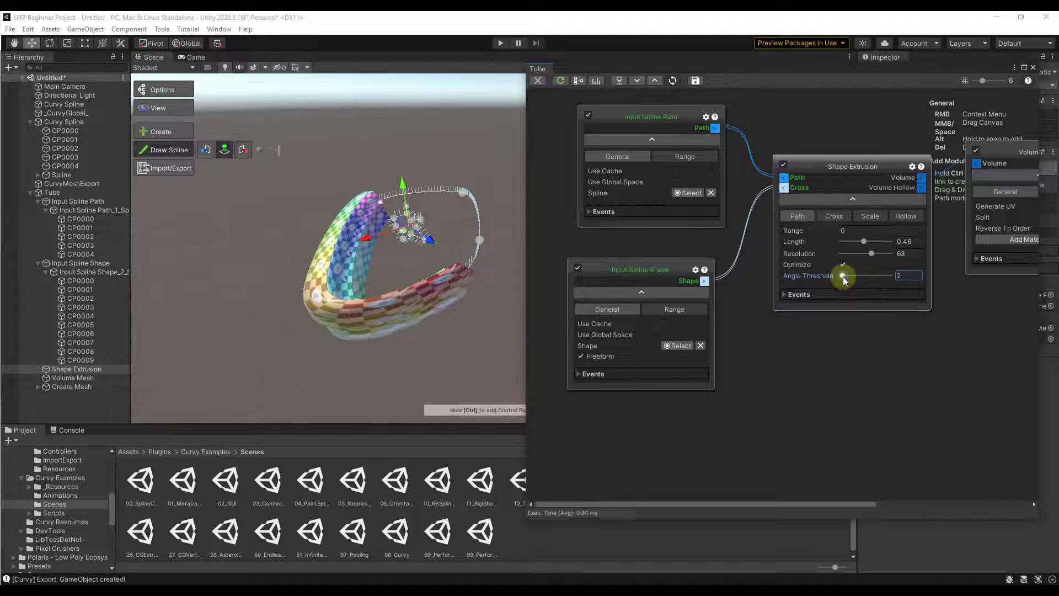
Go through the Shape Extrusion's Cross options, enlarge its uniform scale, and show the Hollow options.
click(833, 215)
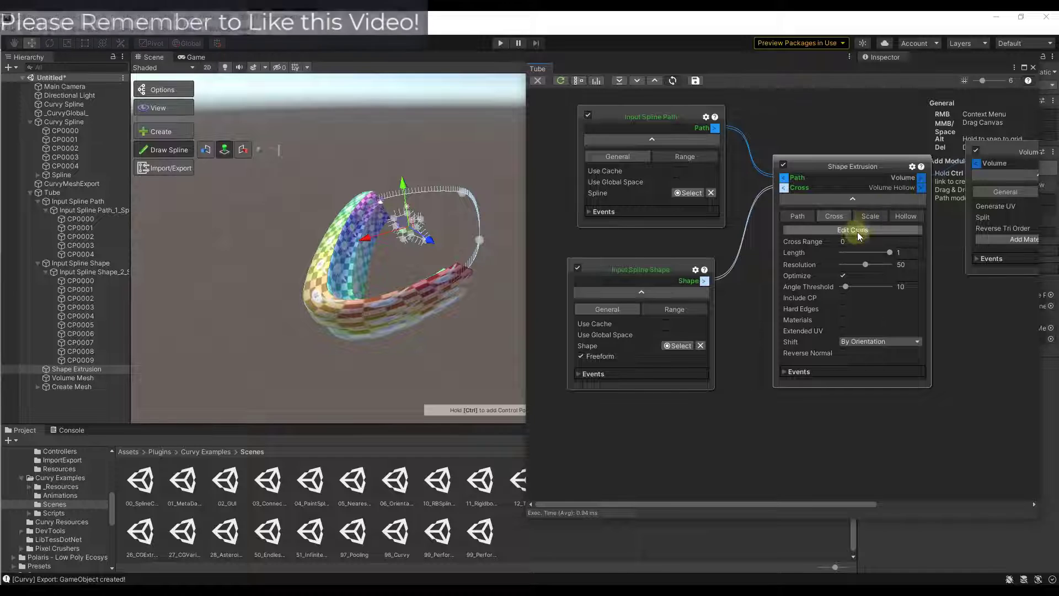
click(867, 217)
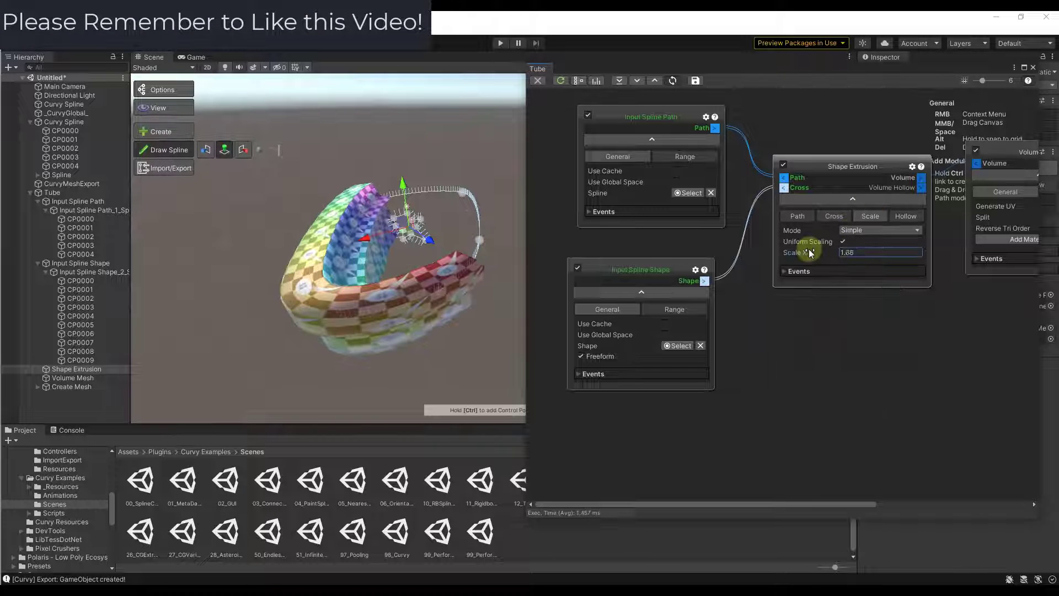
click(899, 216)
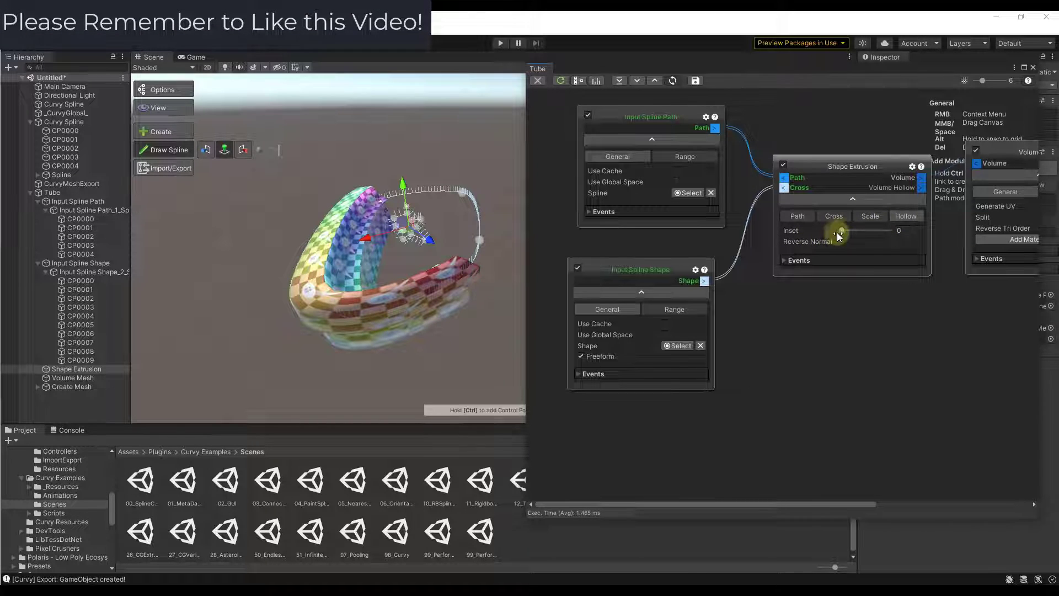
Reposition the Volume Mesh and Create Mesh modules in the graph and show the Create Mesh Collider options.
middle_drag(884, 293, 655, 293)
drag(779, 149, 770, 167)
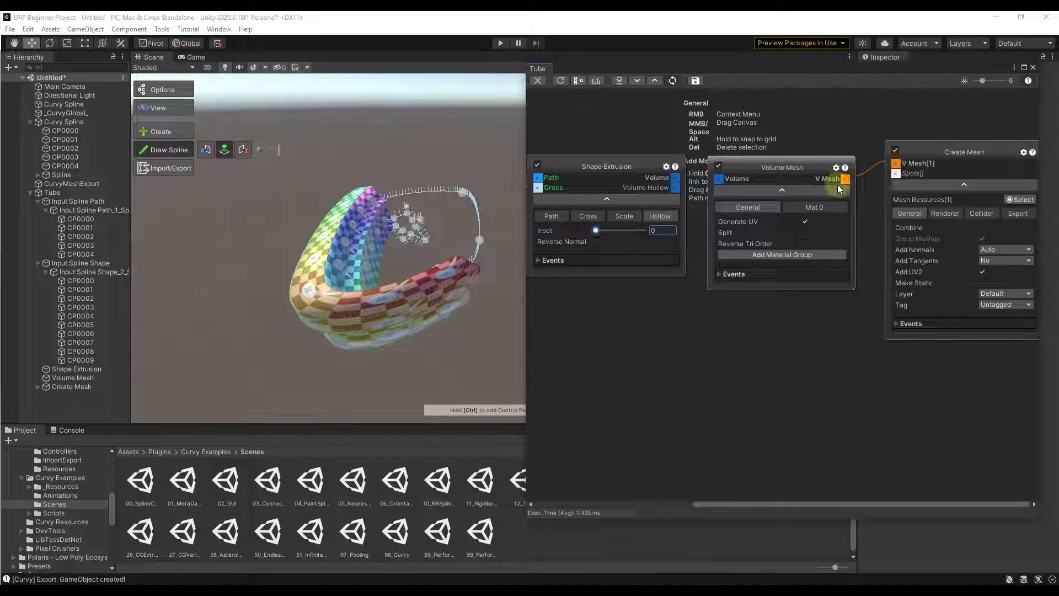
drag(927, 161, 973, 173)
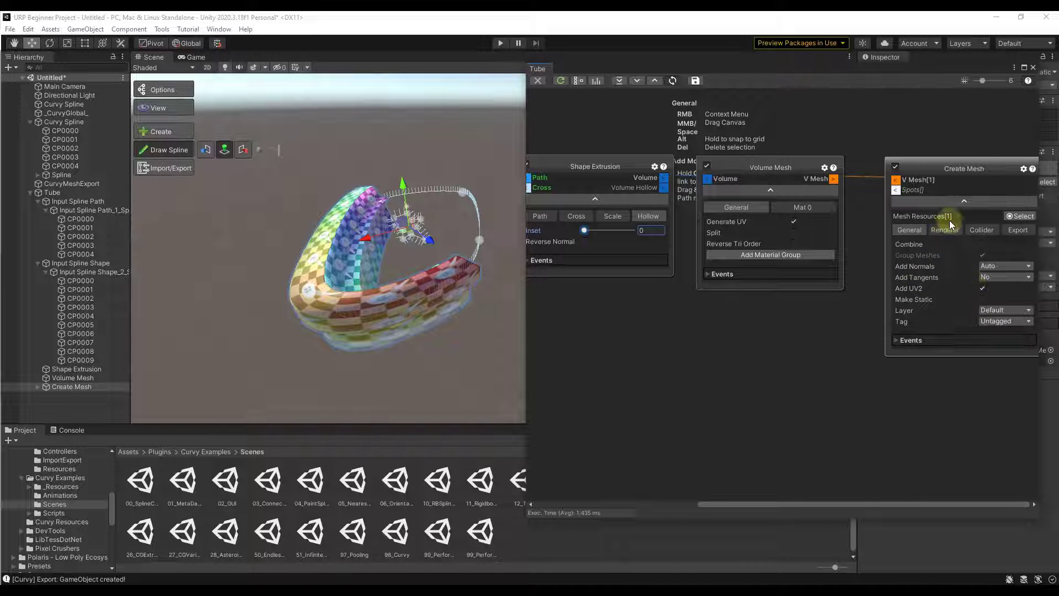
click(982, 229)
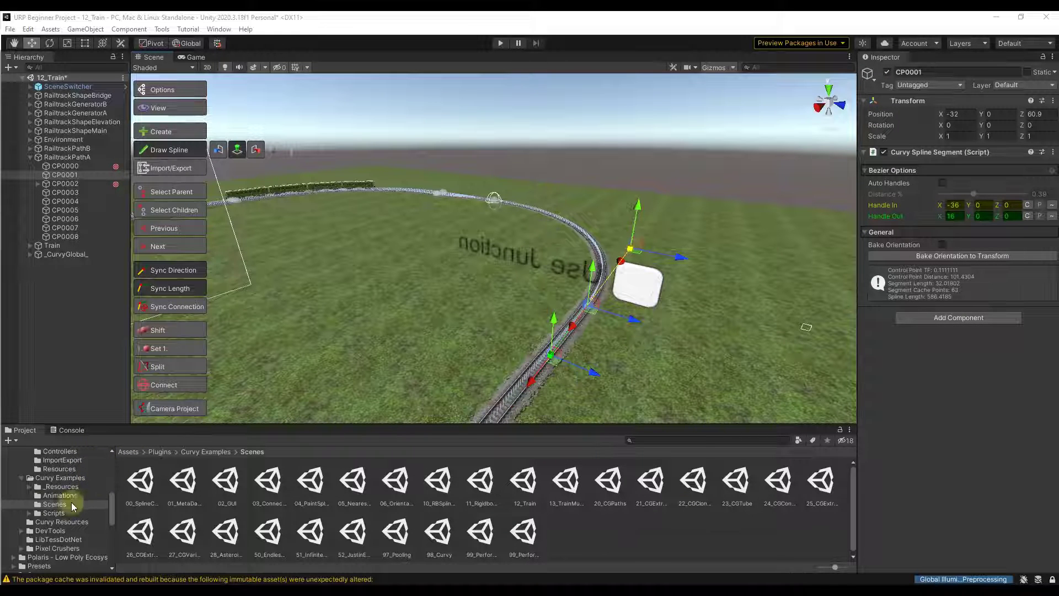
Browse the Curvy Examples folder and show the contents of its Scenes folder.
click(55, 477)
scroll(56, 498, up, 4)
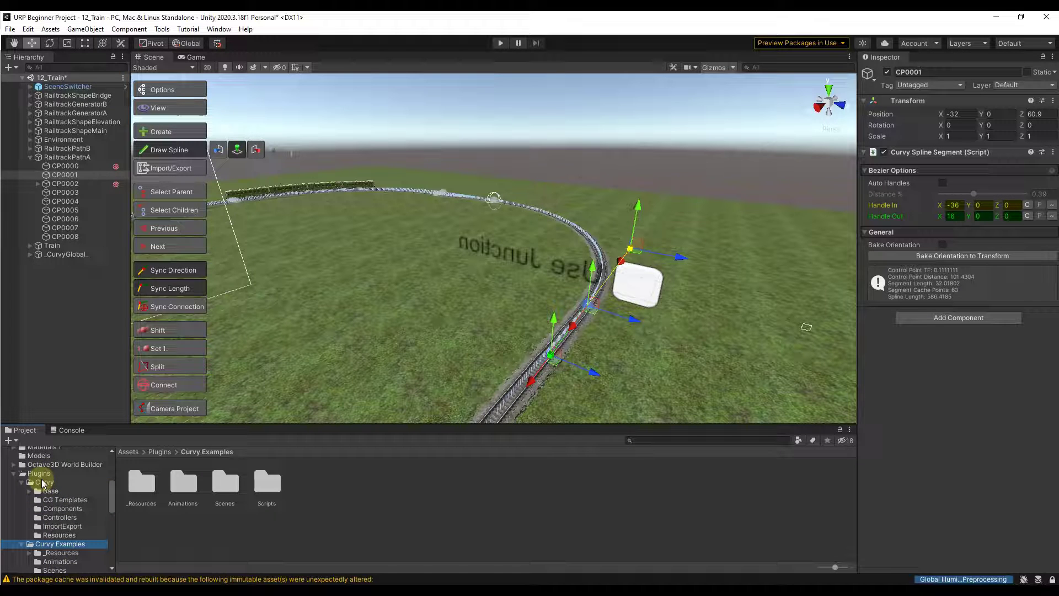
scroll(52, 491, down, 3)
click(53, 504)
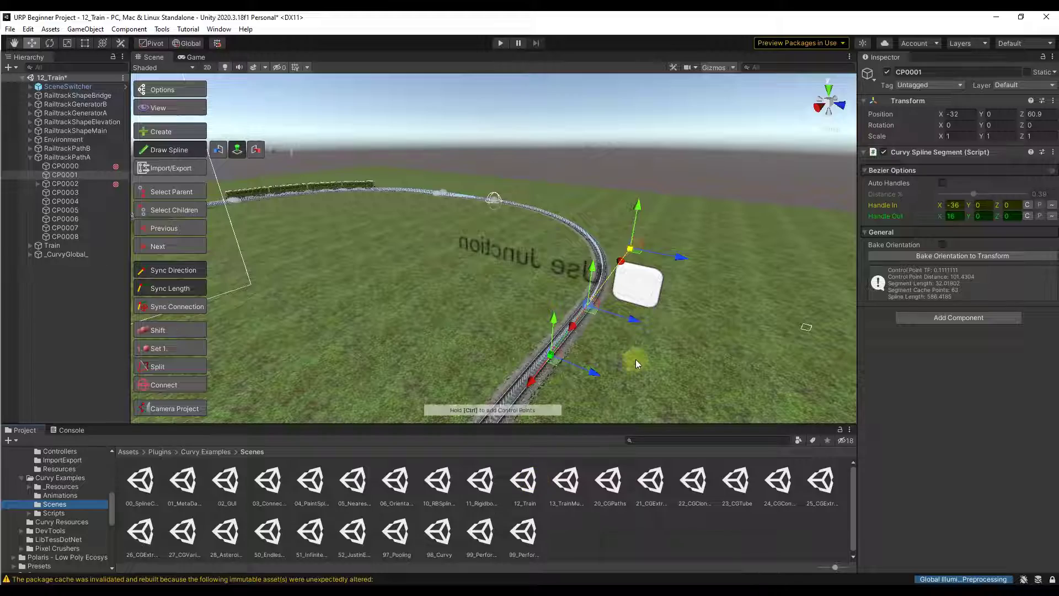
Move control point CP0001 of RailtrackPathA sideways to about Z 53.3 to bend the rail track.
right_drag(634, 359, 368, 363)
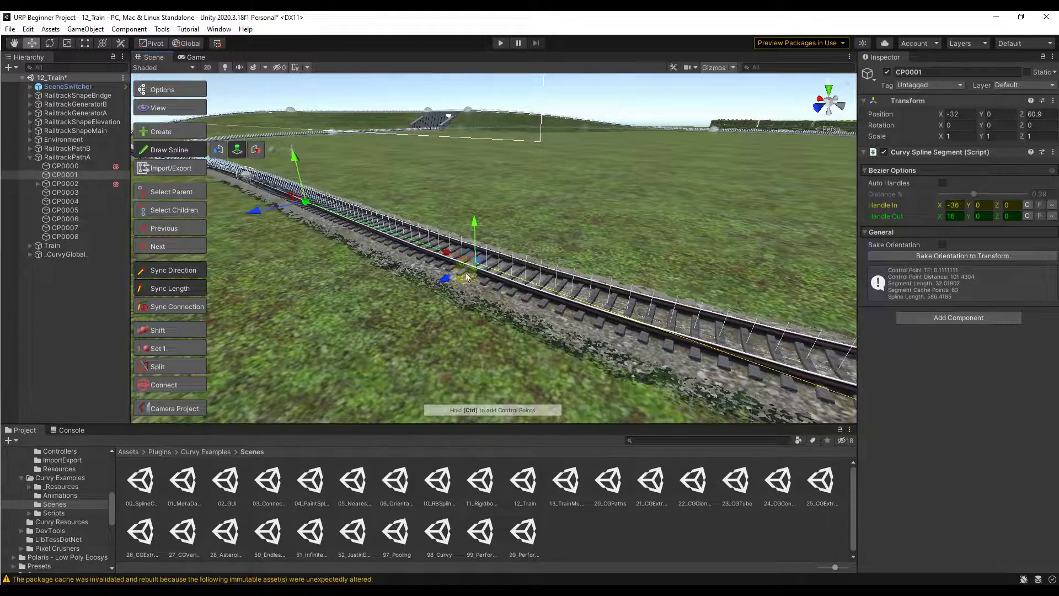
drag(448, 280, 565, 358)
Open RailtrackGeneratorA's graph and examine its Input Spline Path, Input Spline Shape and Shape Extrusion modules.
click(76, 103)
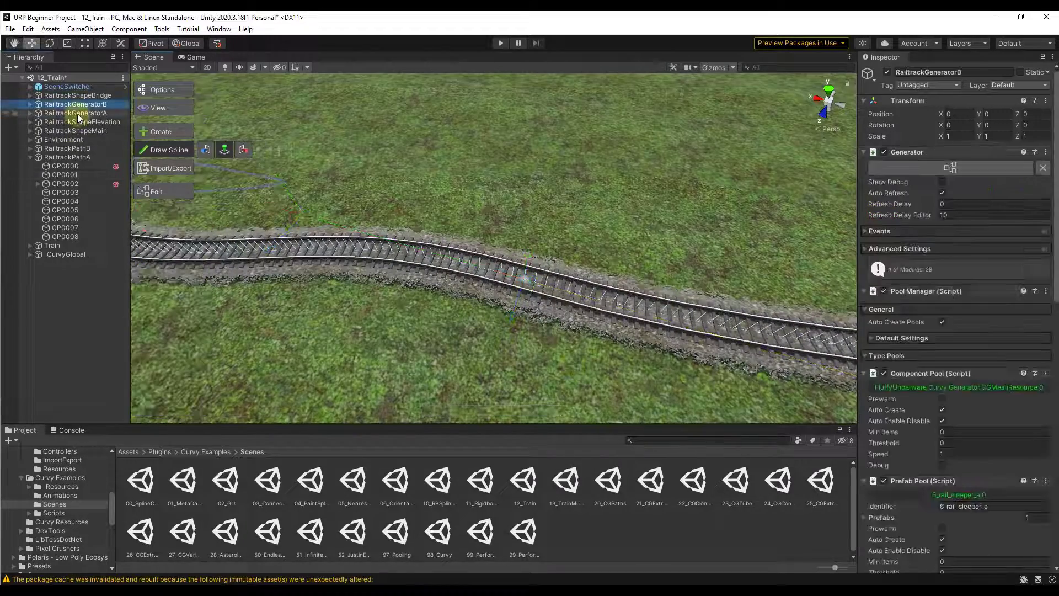
click(77, 113)
click(82, 113)
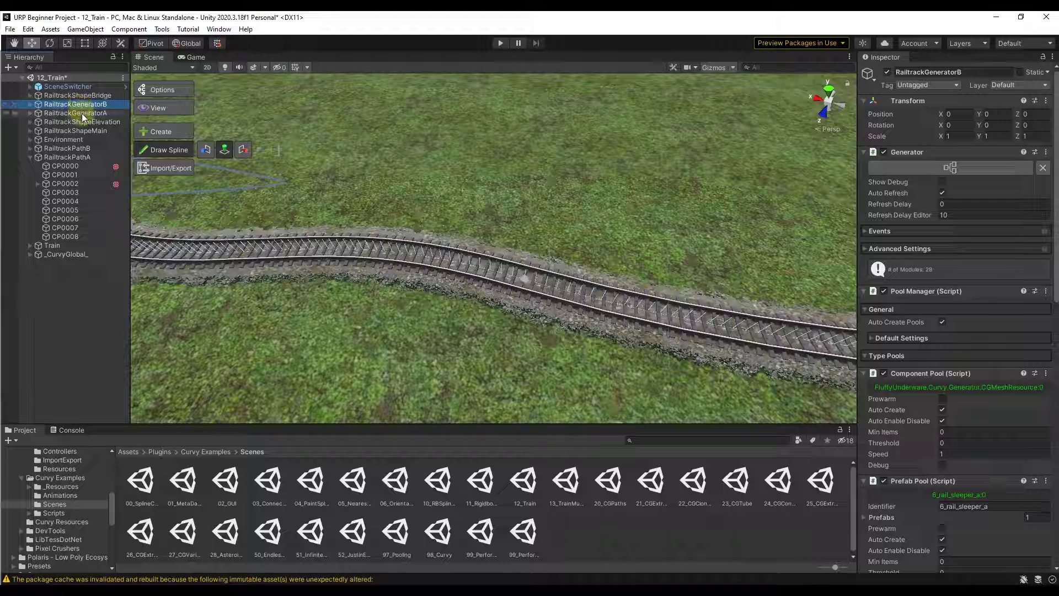
double_click(81, 115)
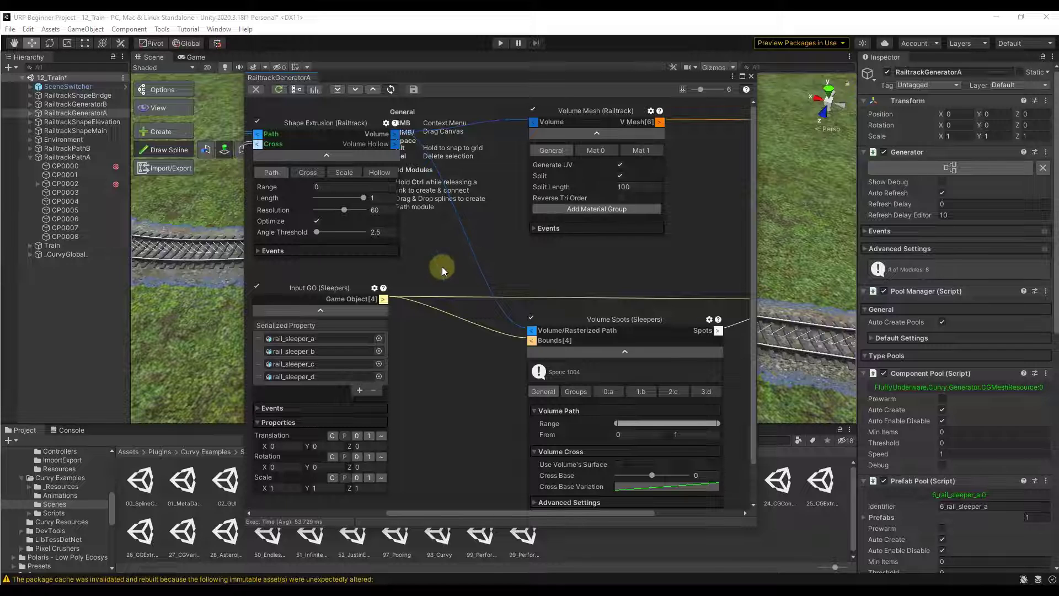
middle_drag(428, 256, 723, 331)
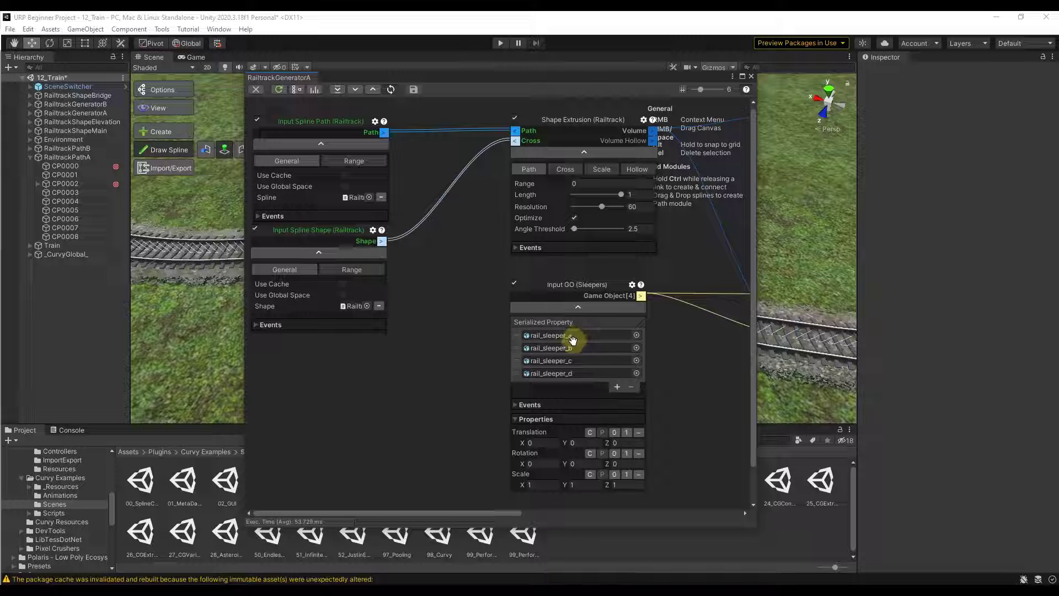
Inspect the Input GO (Sleepers) module's prefab list and the Volume Spots (Sleepers) module's settings.
click(572, 340)
middle_drag(633, 359, 431, 298)
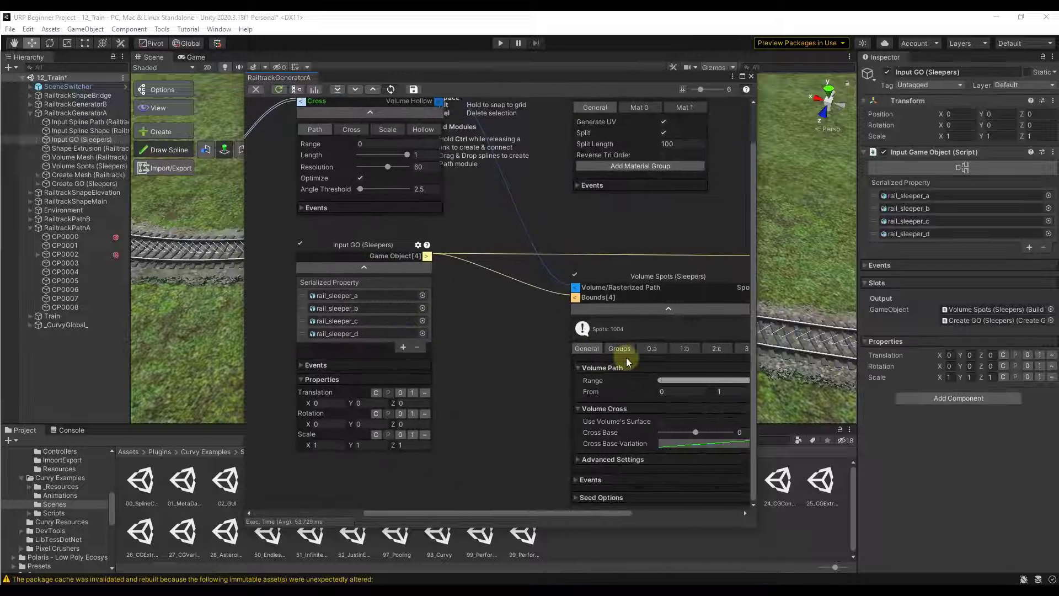
middle_drag(627, 362, 562, 349)
click(559, 352)
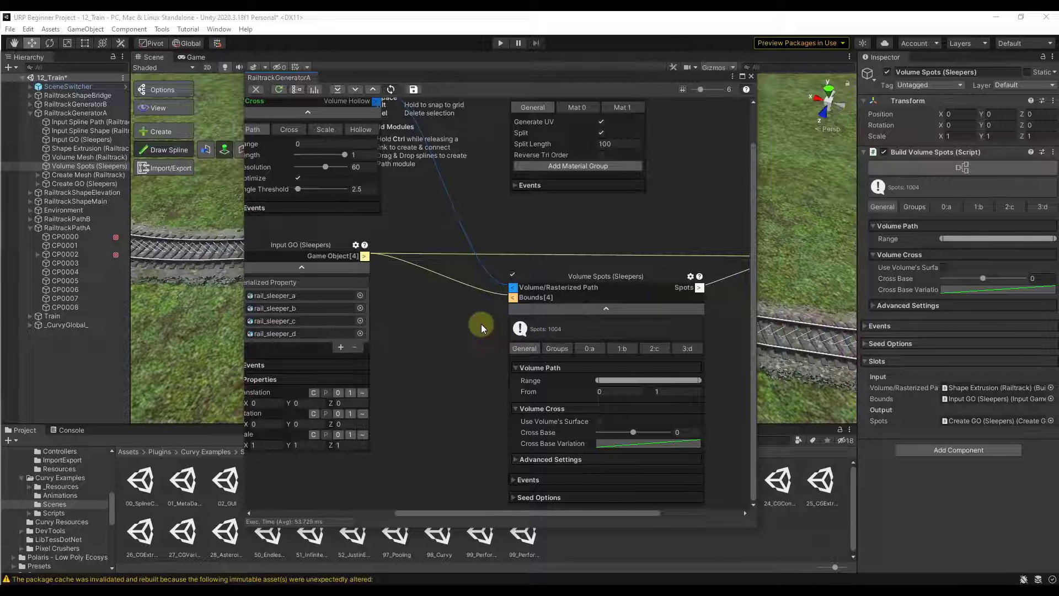
Close the RailtrackGeneratorA graph and enable Auto Handles on control point CP0001 of RailtrackPathA.
click(751, 78)
alt+drag(529, 300, 484, 314)
click(461, 312)
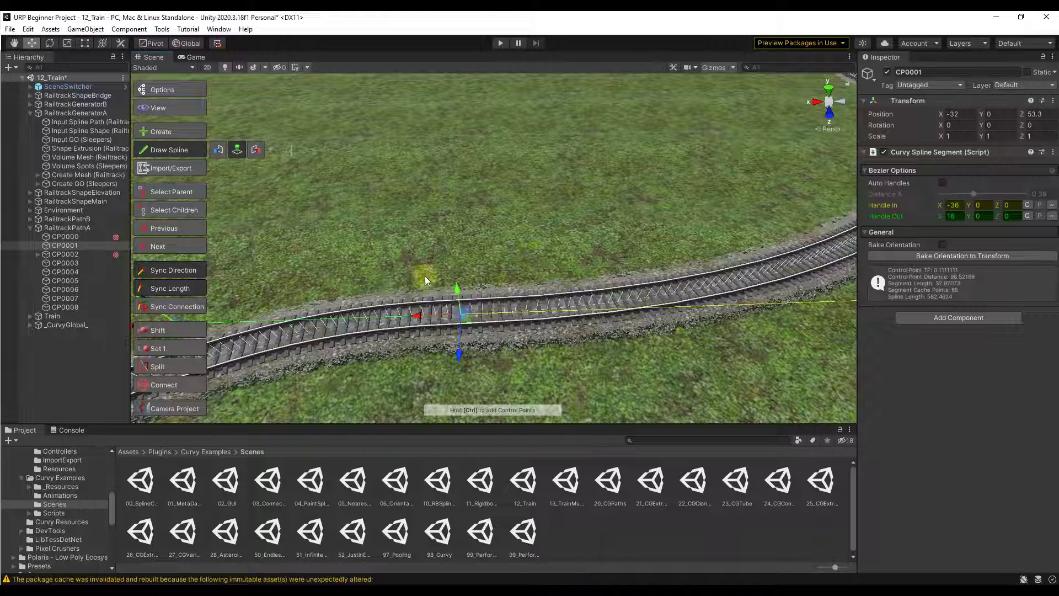
click(68, 246)
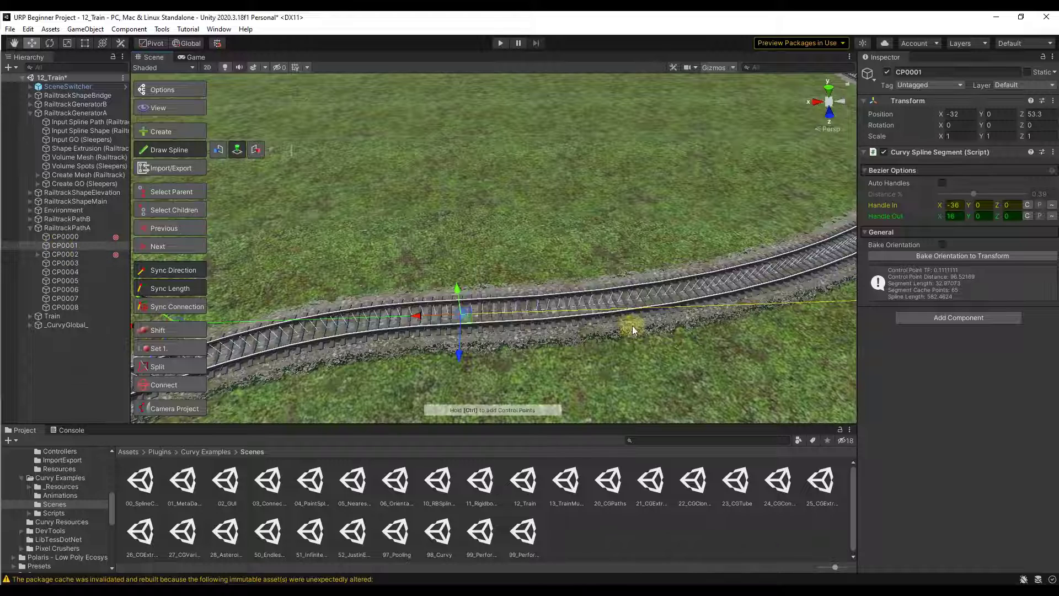
click(943, 183)
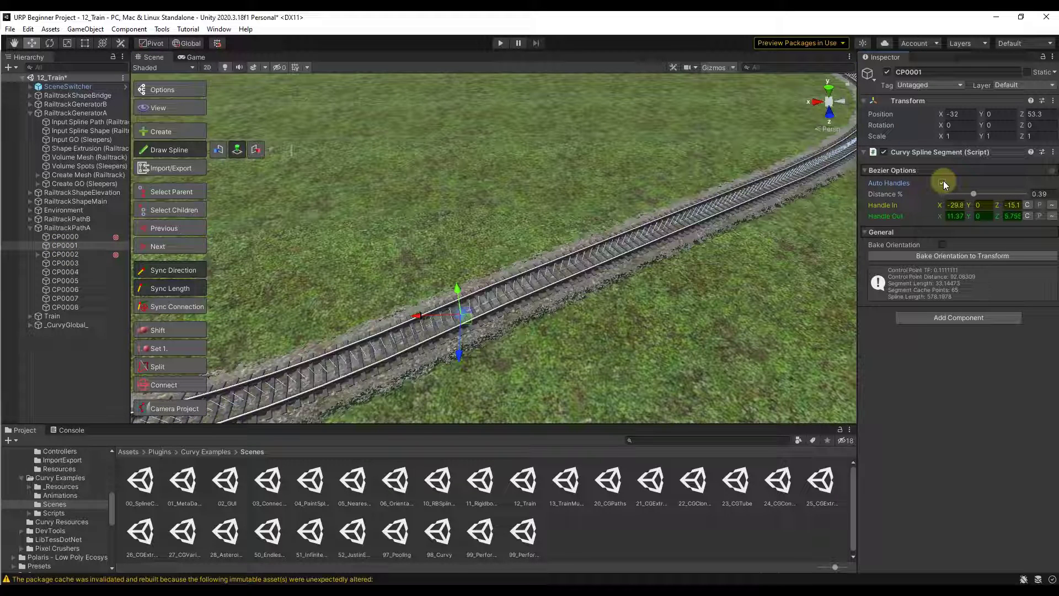
Move CP0001 along the track to about X -43.8, Z 49.8, and bend the track with its Bezier handles, Auto Handles off.
alt+drag(728, 295, 668, 271)
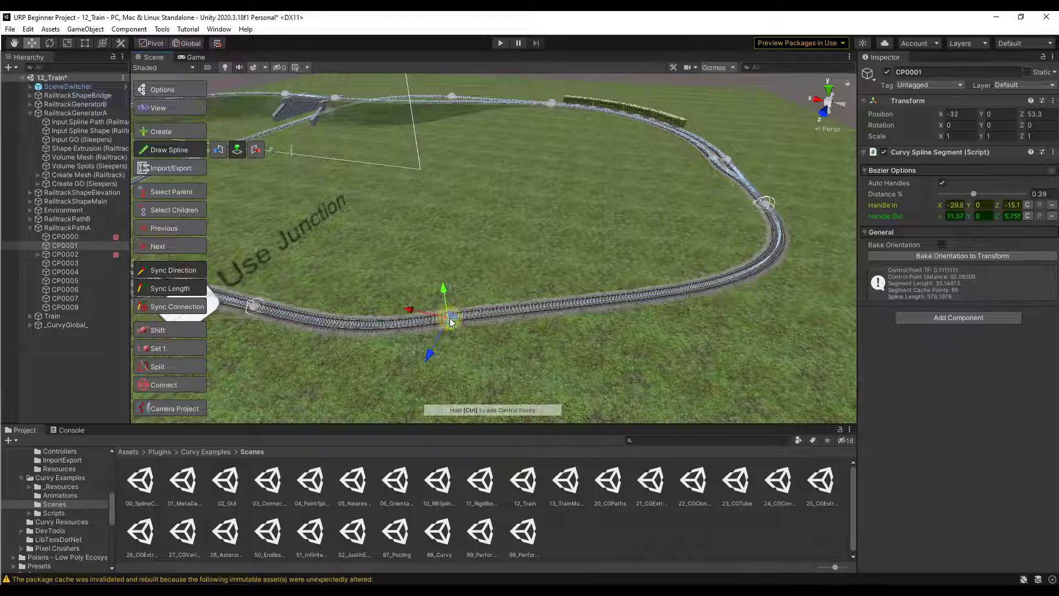
drag(451, 321, 529, 324)
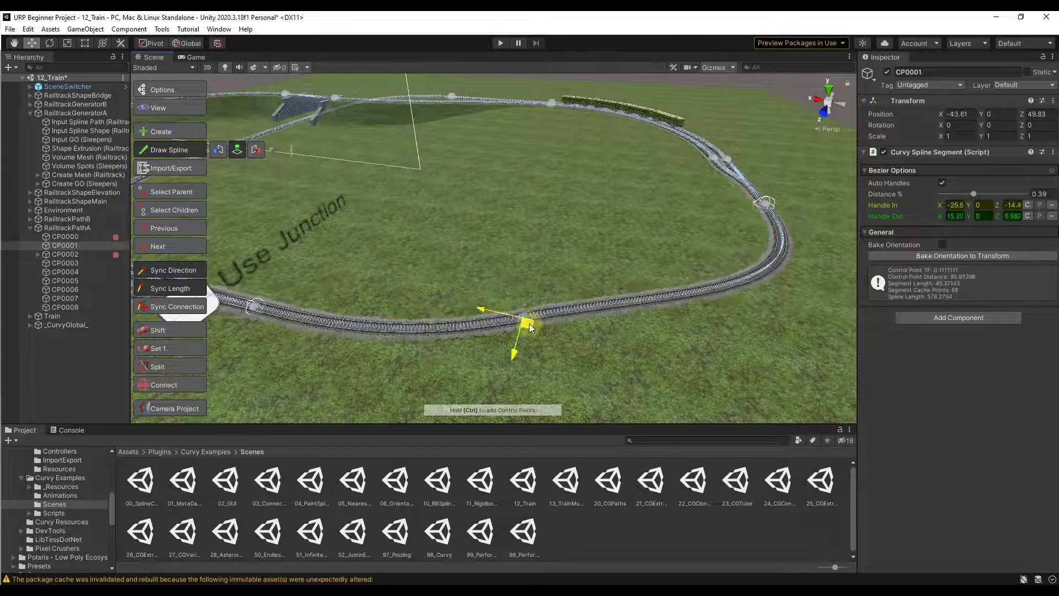
click(942, 184)
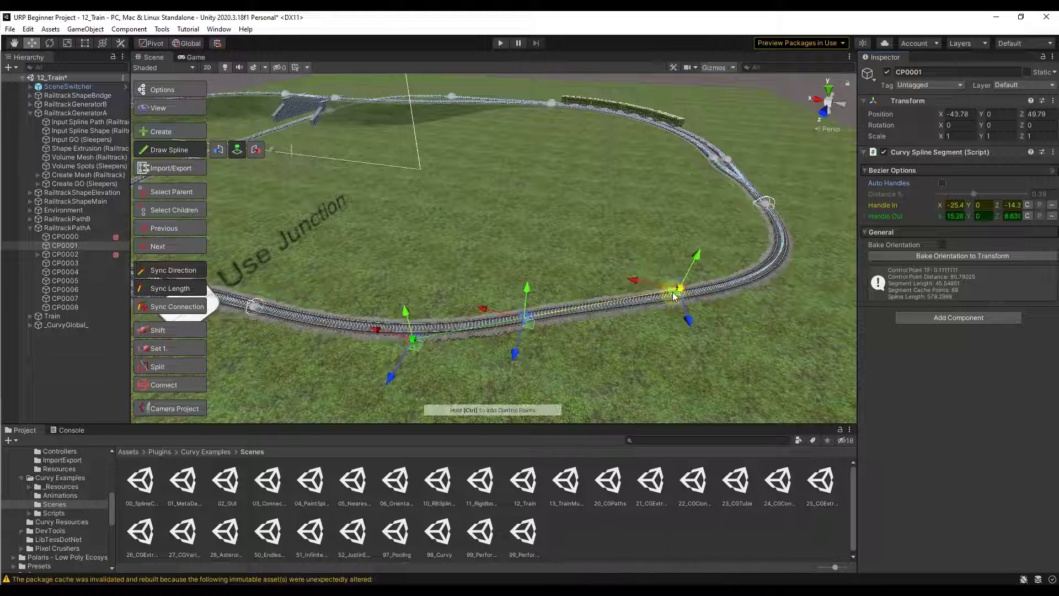
drag(673, 295, 632, 316)
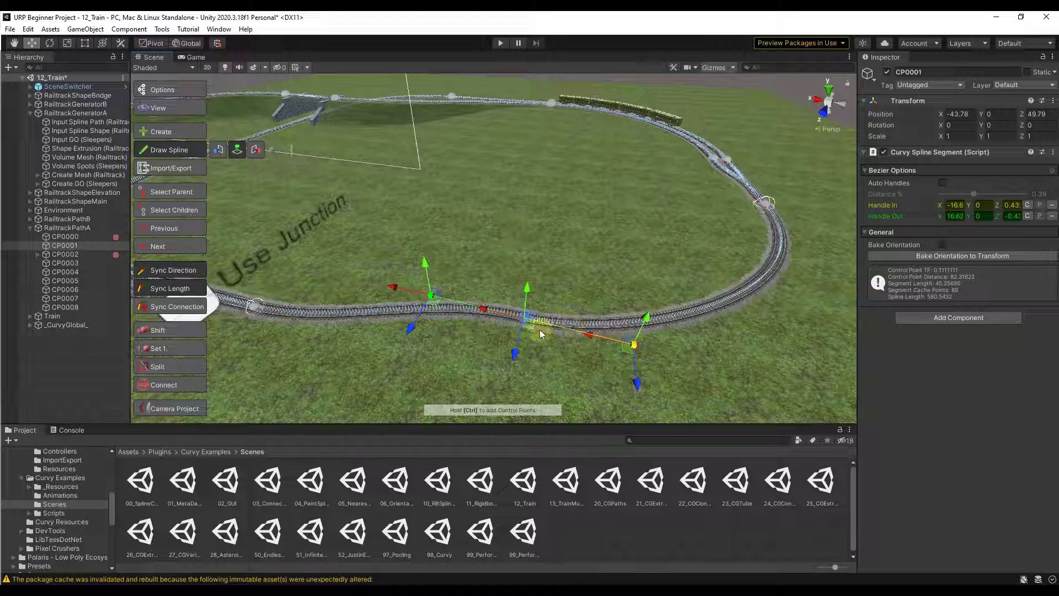